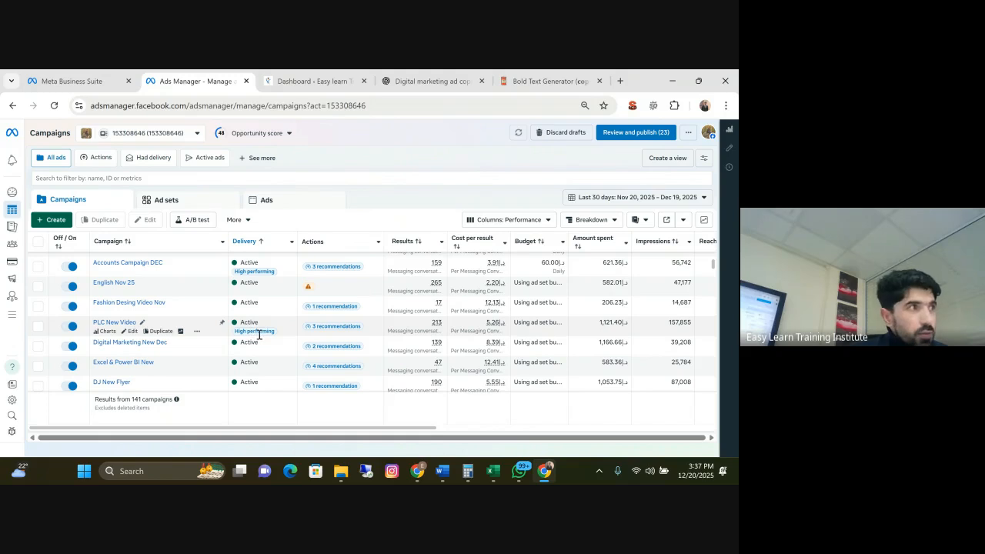
Examine the individual ads list and compare results and cost per result across the HR and Excel & Power BI ads
{"action": "mouse_move", "coordinate": [260, 335]}
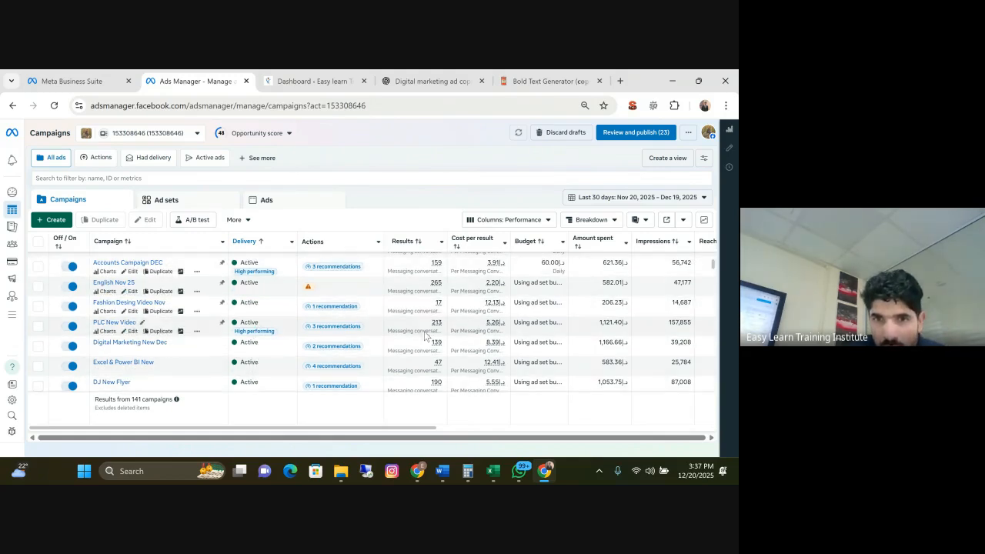
{"action": "scroll", "coordinate": [433, 333], "scroll_direction": "up", "scroll_amount": 2}
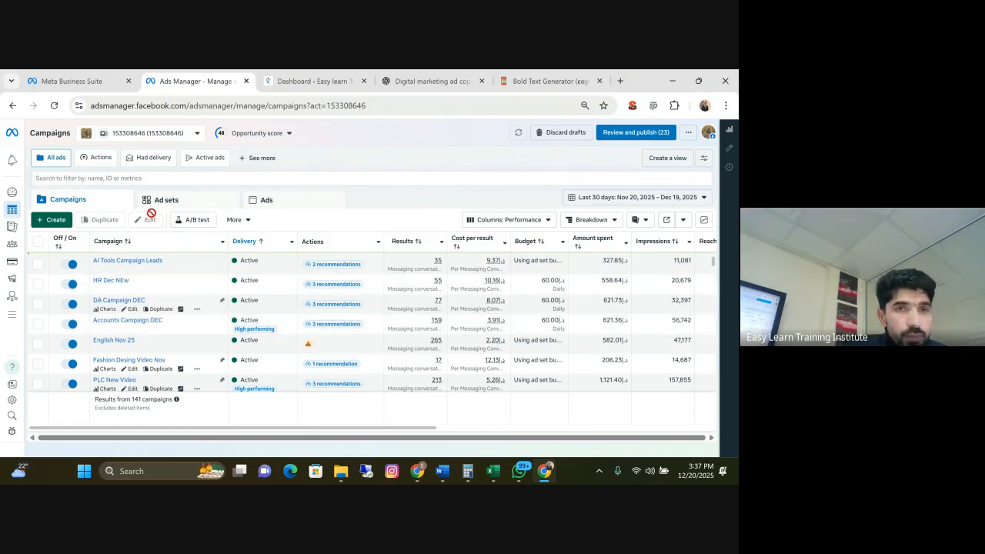
{"action": "left_click", "coordinate": [276, 205]}
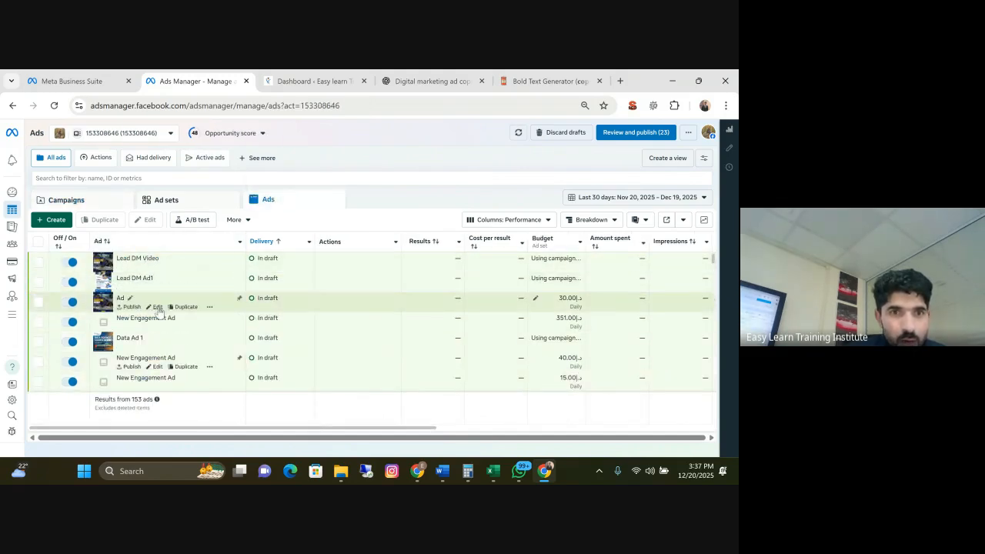
{"action": "scroll", "coordinate": [396, 302], "scroll_direction": "down", "scroll_amount": 1}
{"action": "scroll", "coordinate": [334, 272], "scroll_direction": "up", "scroll_amount": 1}
{"action": "scroll", "coordinate": [351, 285], "scroll_direction": "down", "scroll_amount": 1}
{"action": "scroll", "coordinate": [353, 286], "scroll_direction": "down", "scroll_amount": 1}
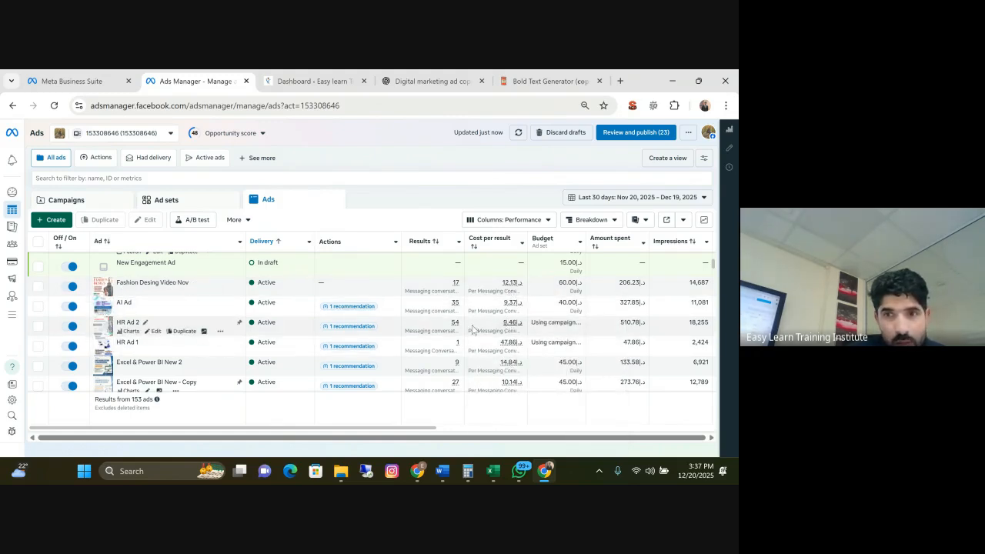
{"action": "mouse_move", "coordinate": [457, 322]}
{"action": "mouse_move", "coordinate": [455, 348]}
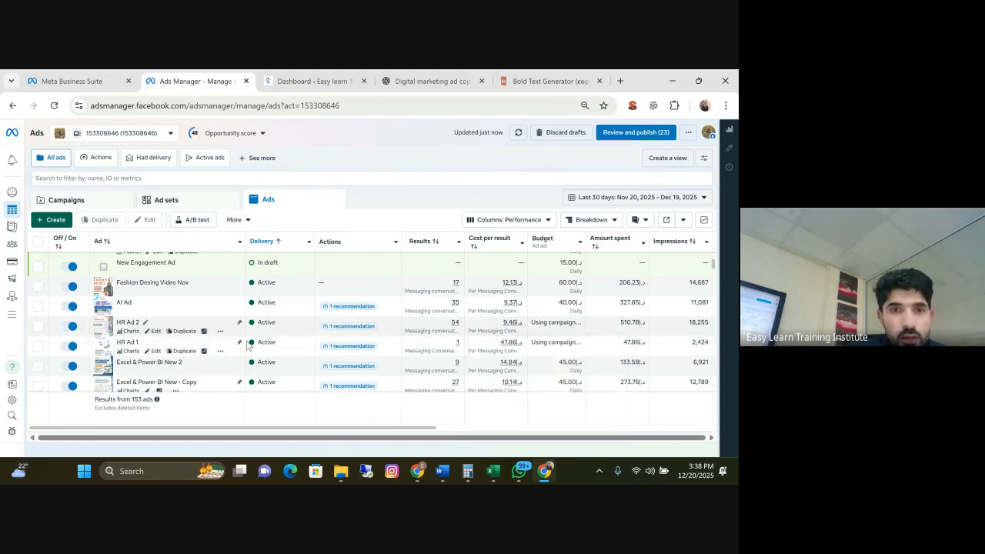
{"action": "mouse_move", "coordinate": [113, 339]}
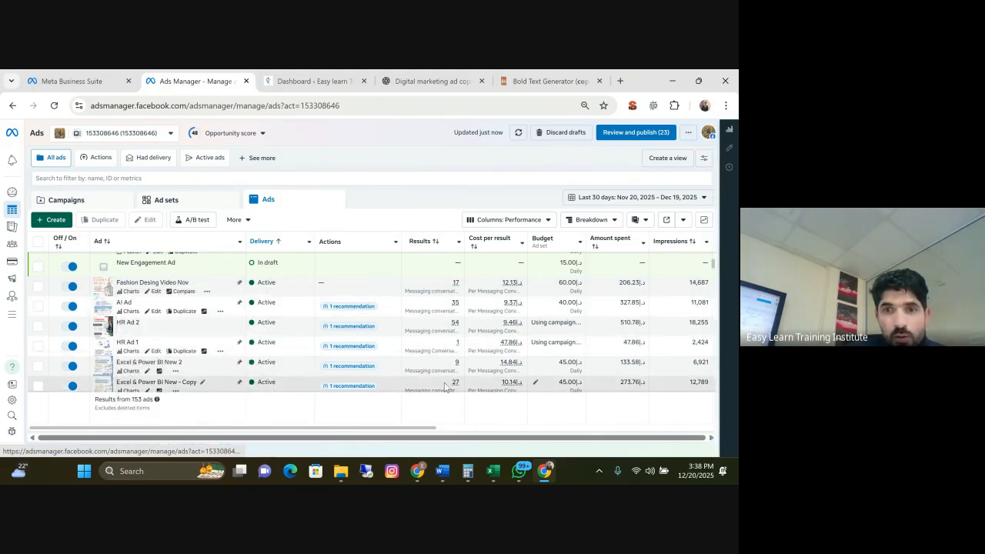
{"action": "scroll", "coordinate": [193, 331], "scroll_direction": "down", "scroll_amount": 3}
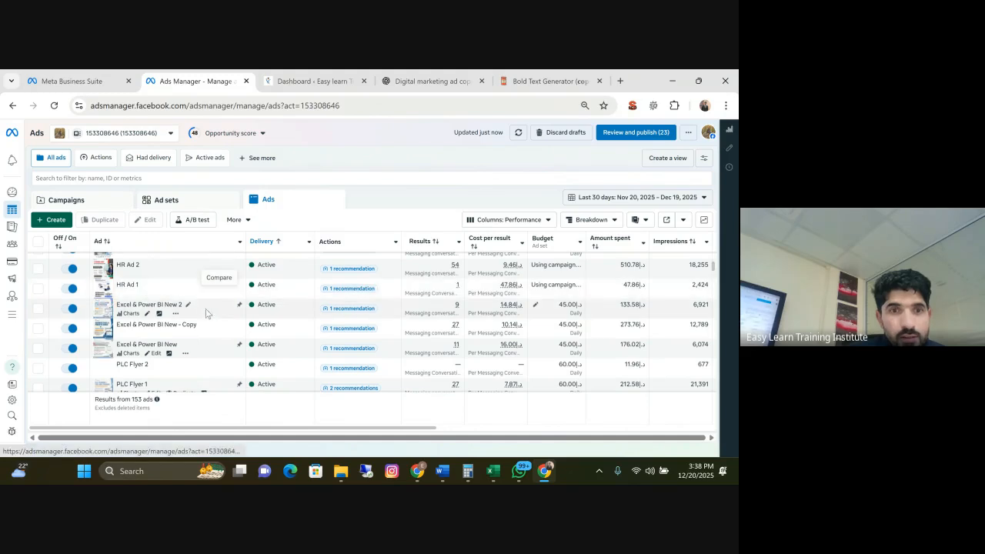
{"action": "mouse_move", "coordinate": [109, 314]}
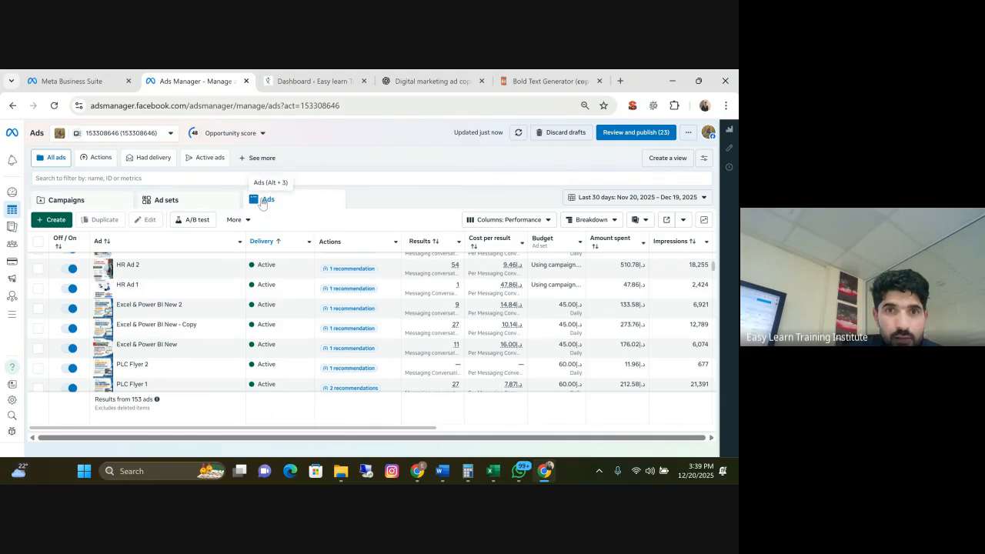
Return to the campaigns list and review results, cost per result, budget and amount spent for the active campaigns
{"action": "left_click", "coordinate": [77, 201]}
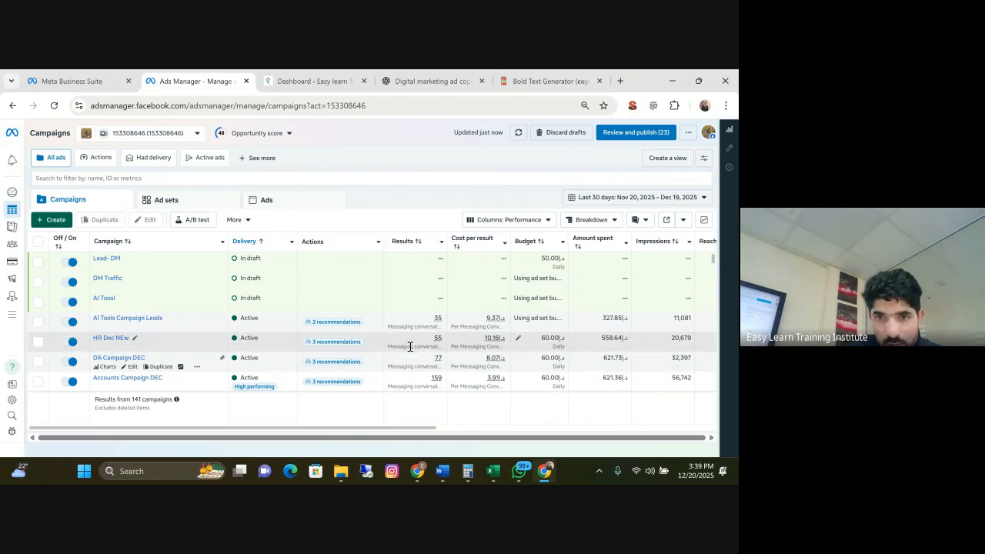
{"action": "scroll", "coordinate": [479, 345], "scroll_direction": "down", "scroll_amount": 1}
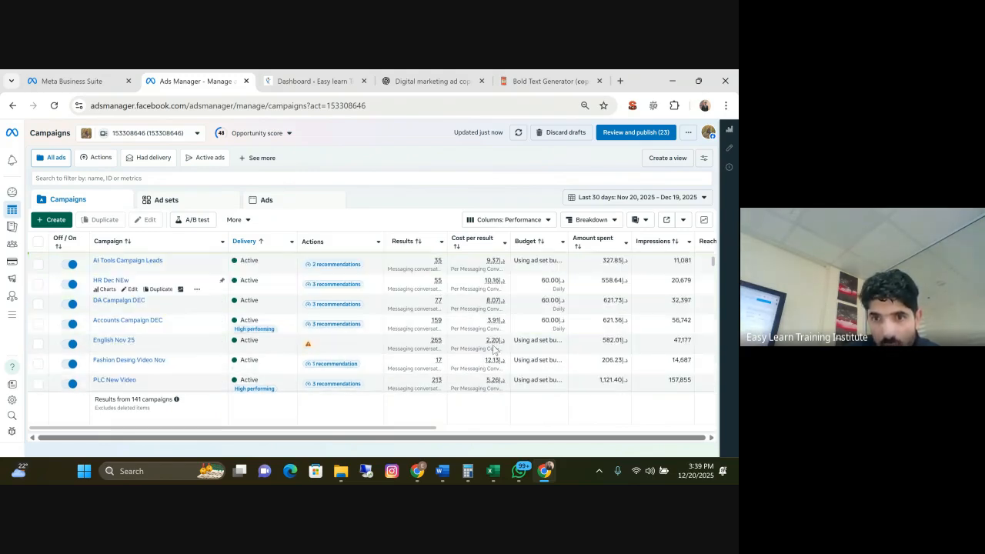
{"action": "scroll", "coordinate": [499, 377], "scroll_direction": "down", "scroll_amount": 1}
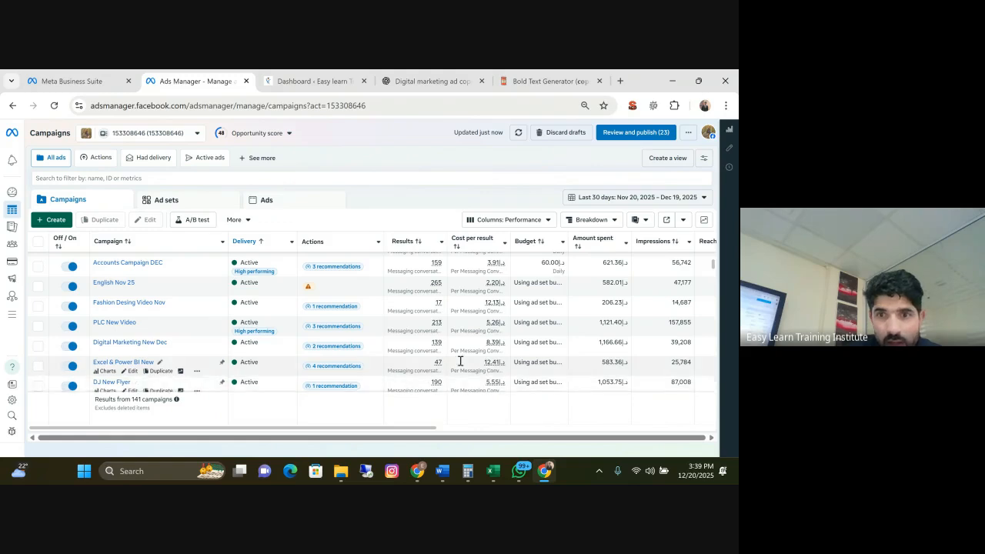
{"action": "scroll", "coordinate": [497, 363], "scroll_direction": "down", "scroll_amount": 1}
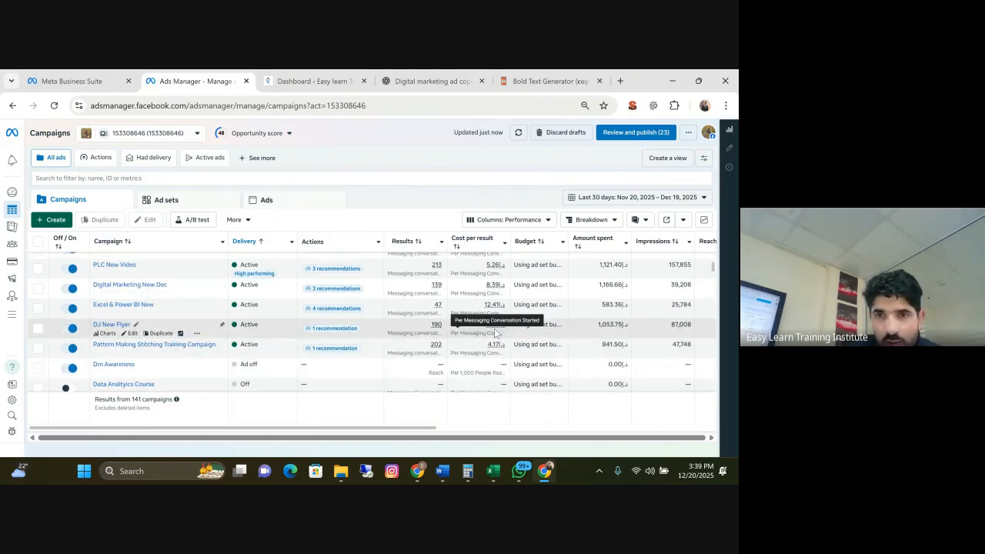
{"action": "scroll", "coordinate": [499, 304], "scroll_direction": "up", "scroll_amount": 1}
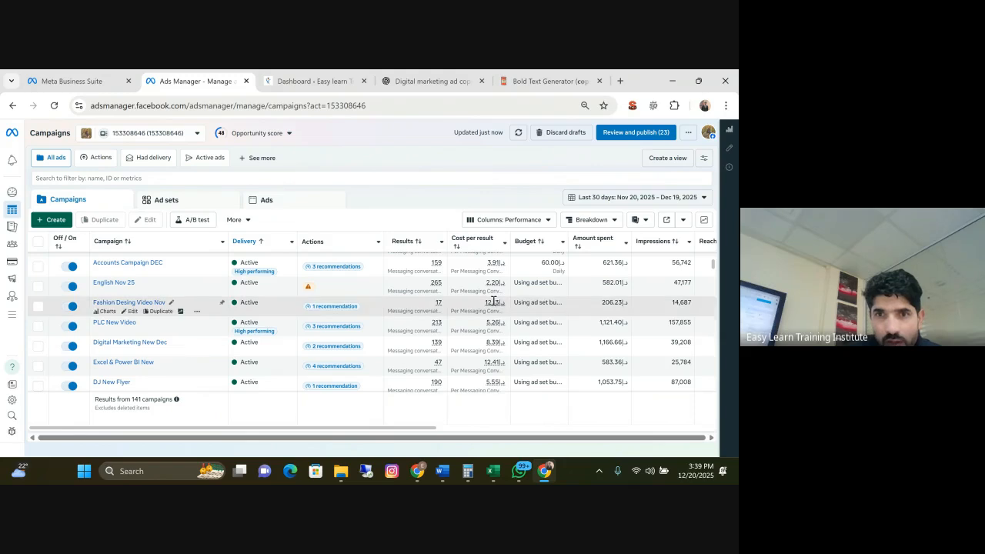
{"action": "scroll", "coordinate": [500, 308], "scroll_direction": "up", "scroll_amount": 1}
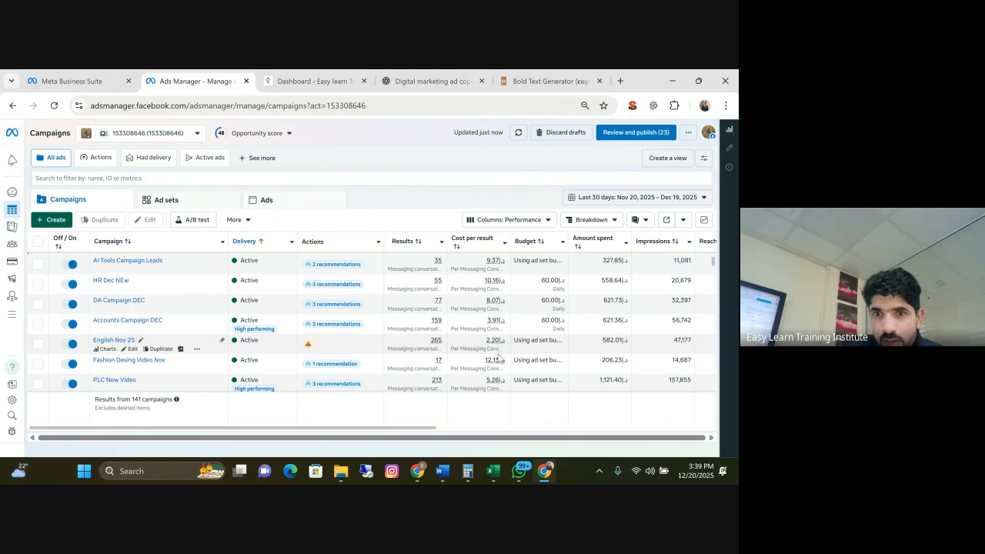
{"action": "mouse_move", "coordinate": [439, 361]}
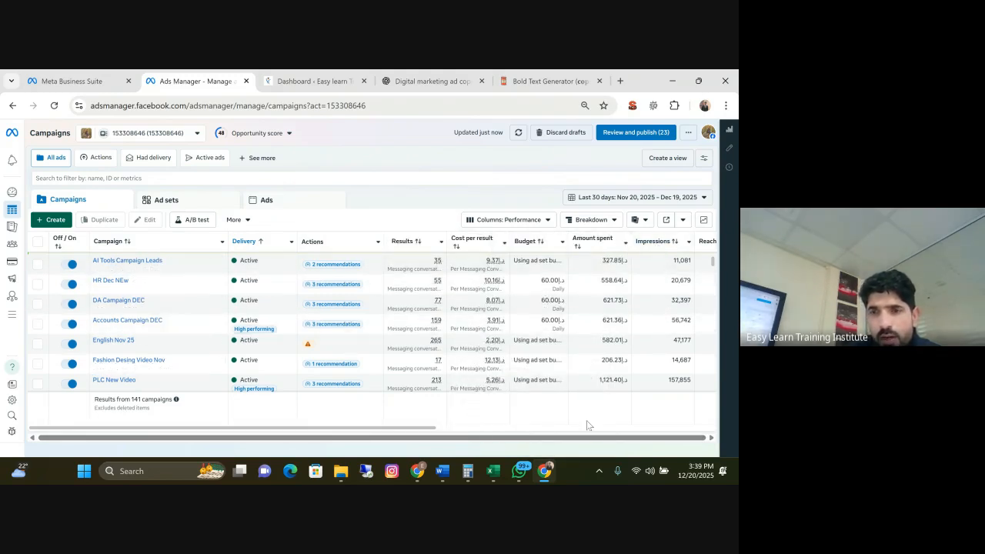
{"action": "left_click_drag", "start_coordinate": [422, 428], "coordinate": [270, 428]}
{"action": "scroll", "coordinate": [250, 323], "scroll_direction": "down", "scroll_amount": 3}
{"action": "scroll", "coordinate": [250, 323], "scroll_direction": "up", "scroll_amount": 3}
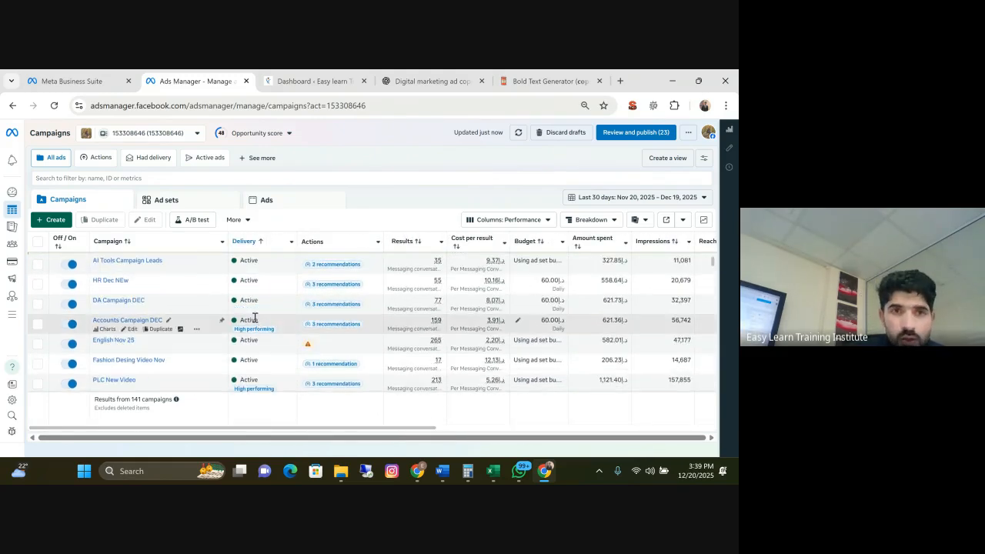
{"action": "mouse_move", "coordinate": [255, 318]}
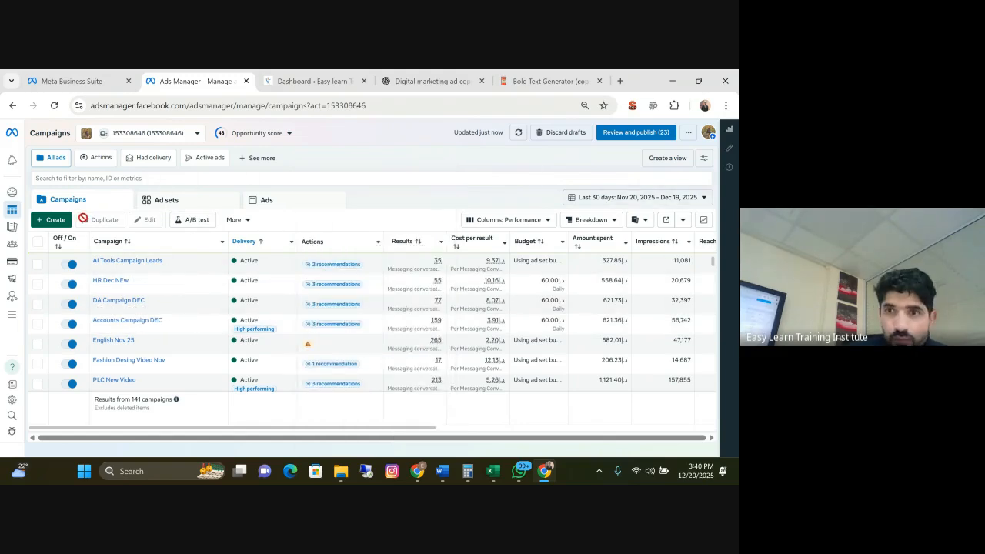
Open a campaign report for this month and remove the Ad set name breakdown from its pivot table
{"action": "mouse_move", "coordinate": [11, 217]}
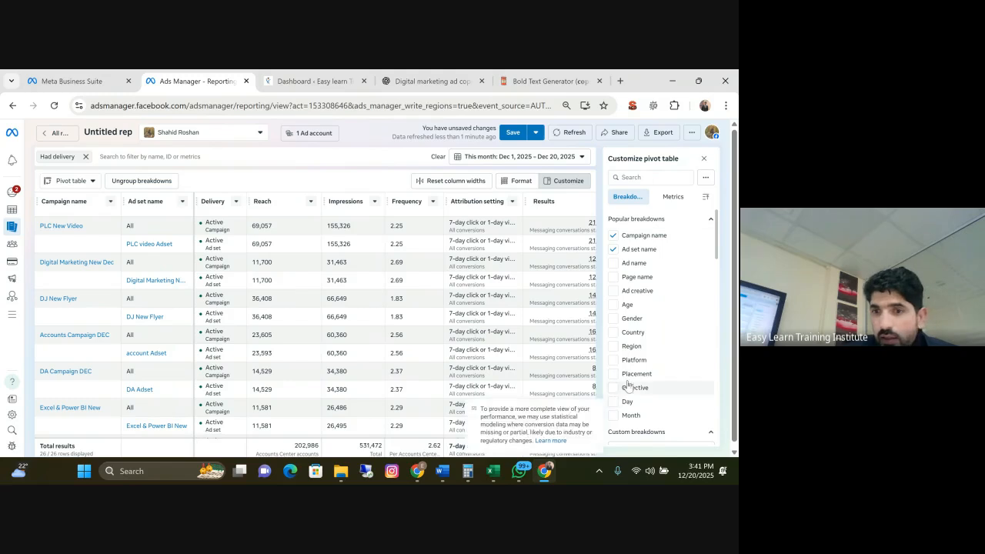
{"action": "scroll", "coordinate": [473, 286], "scroll_direction": "down", "scroll_amount": 3}
{"action": "scroll", "coordinate": [562, 321], "scroll_direction": "up", "scroll_amount": 3}
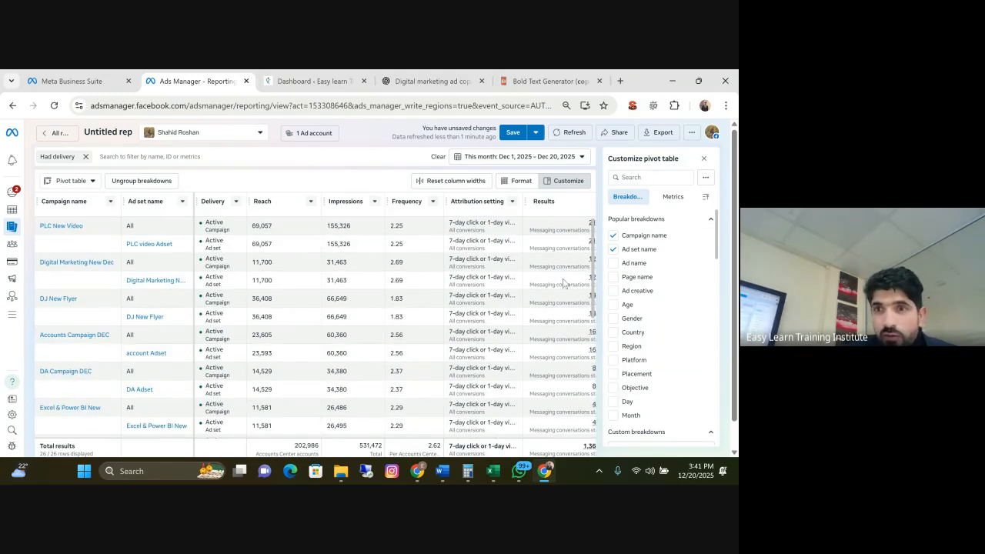
{"action": "left_click", "coordinate": [614, 248]}
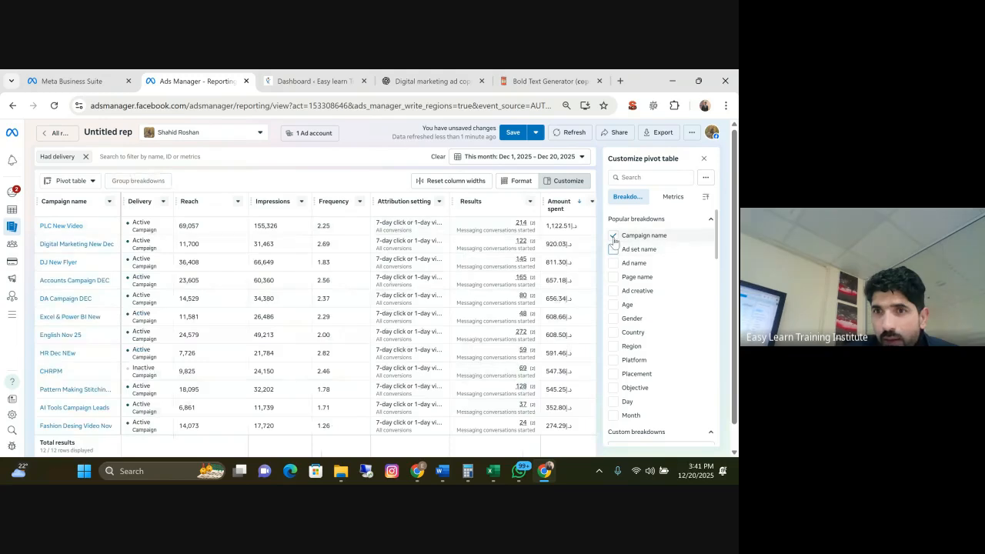
Remove the Impressions, Reach, Delivery and Frequency metrics from the report's pivot table
{"action": "left_click", "coordinate": [673, 198]}
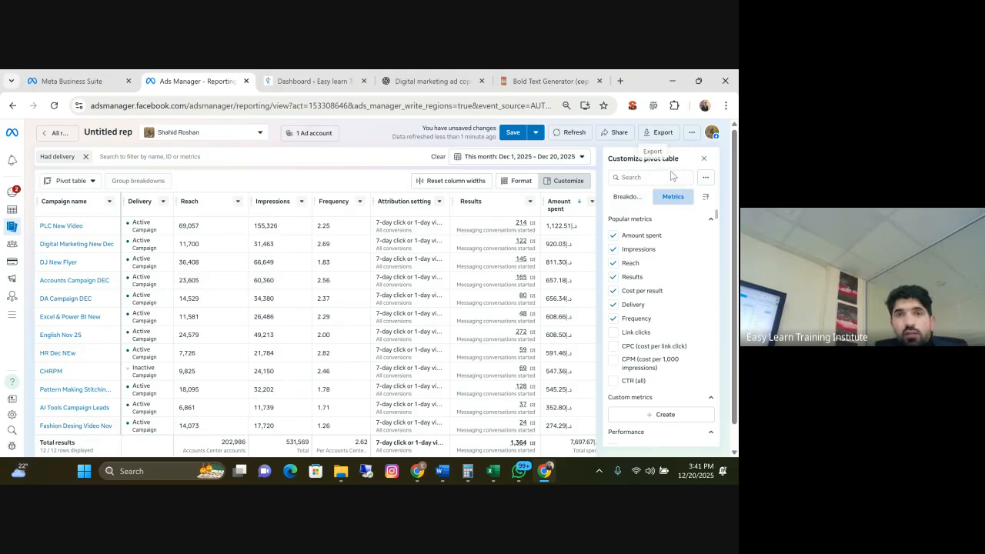
{"action": "mouse_move", "coordinate": [621, 240]}
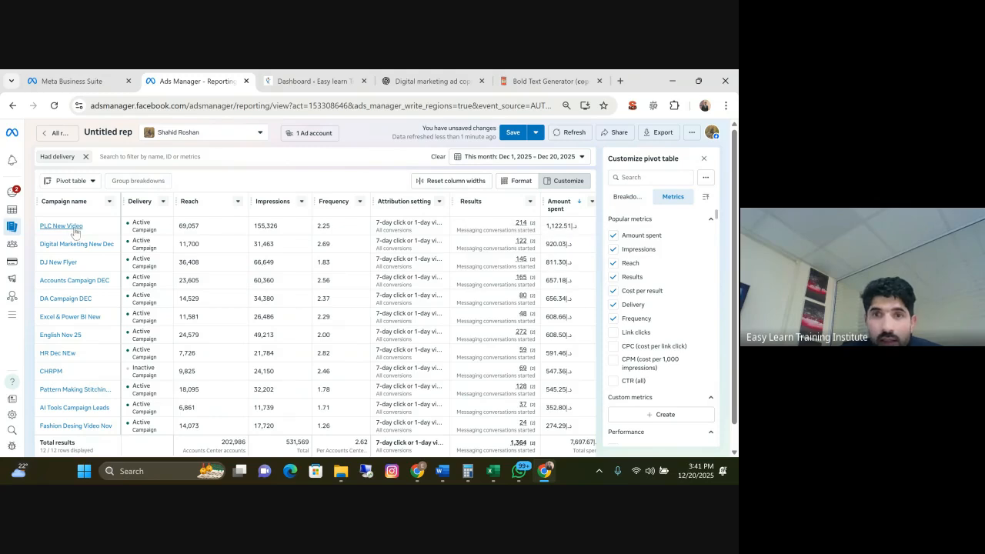
{"action": "left_click", "coordinate": [615, 247]}
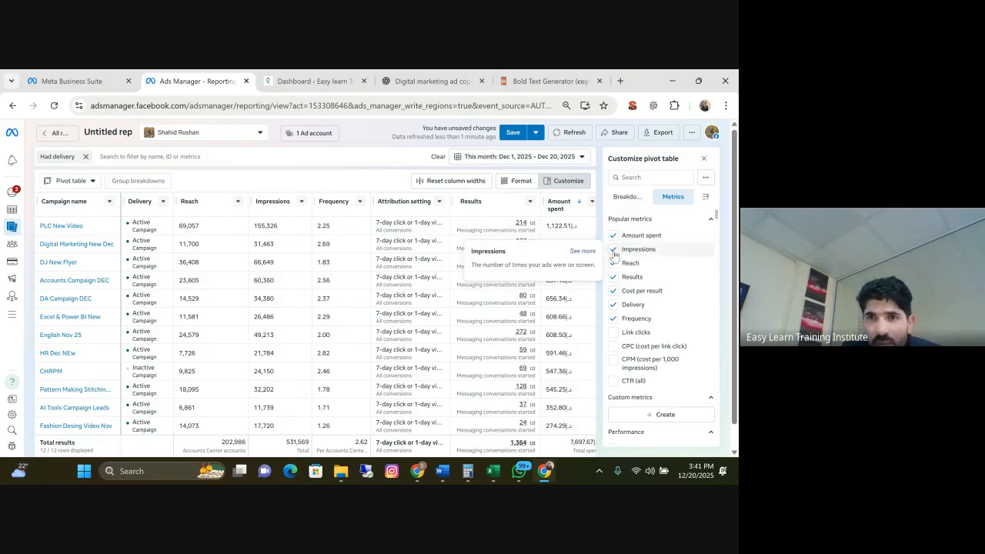
{"action": "left_click", "coordinate": [615, 254]}
{"action": "left_click", "coordinate": [615, 265]}
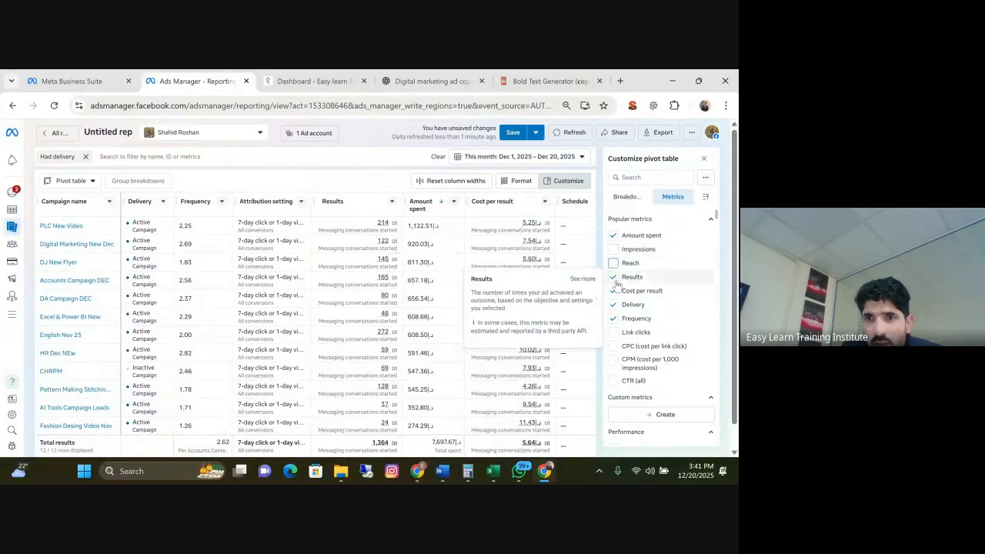
{"action": "left_click", "coordinate": [614, 305]}
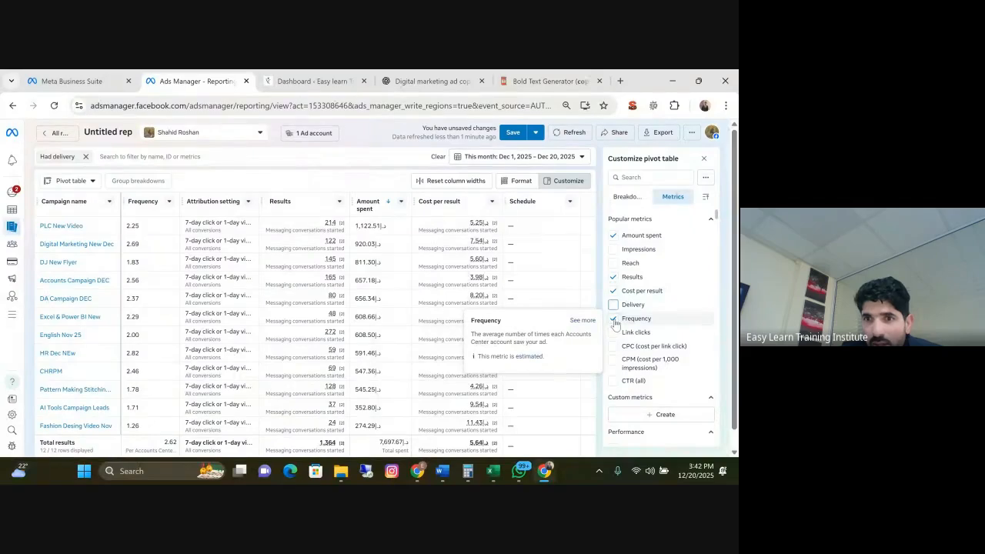
{"action": "left_click", "coordinate": [613, 319]}
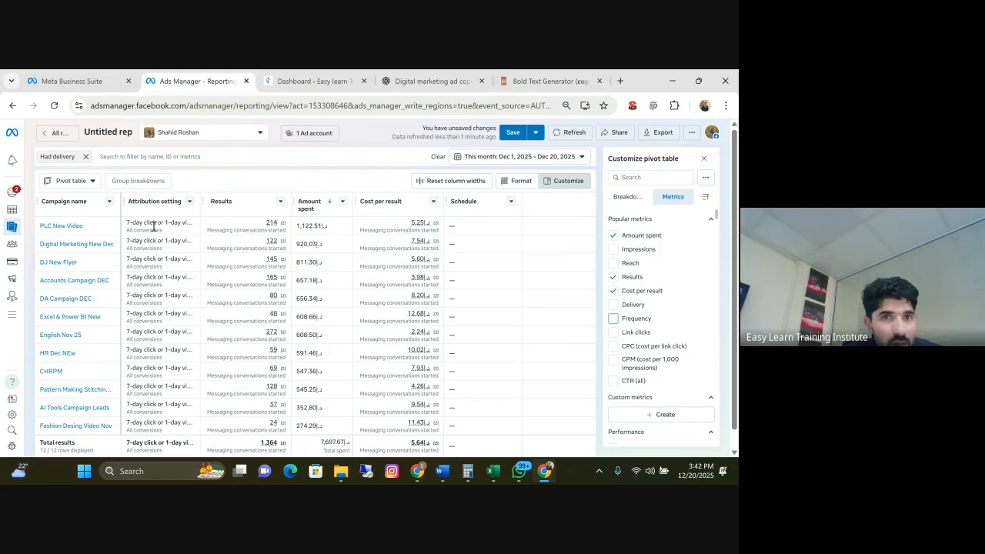
Remove the Attribution setting metric from the pivot table and look through the remaining metric choices
{"action": "scroll", "coordinate": [655, 328], "scroll_direction": "down", "scroll_amount": 5}
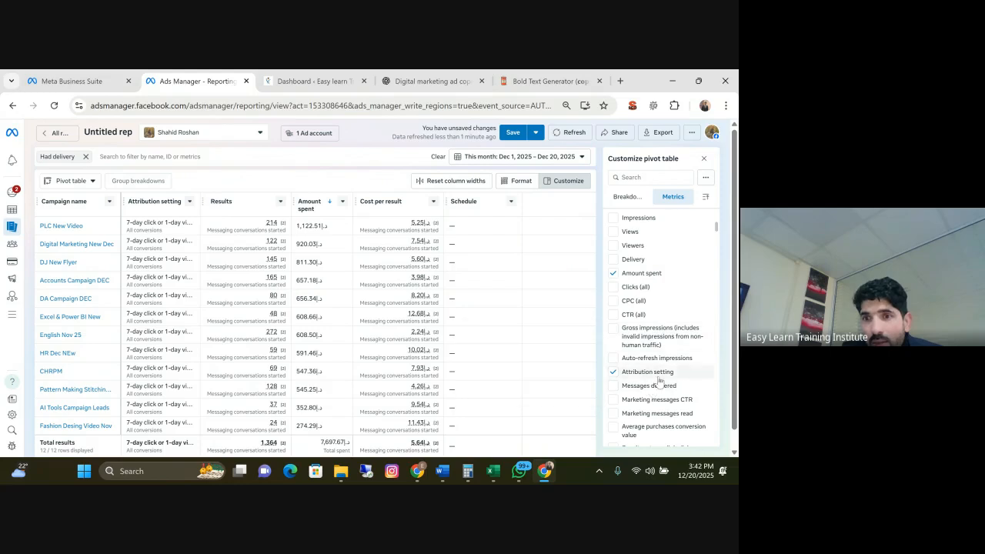
{"action": "mouse_move", "coordinate": [659, 383]}
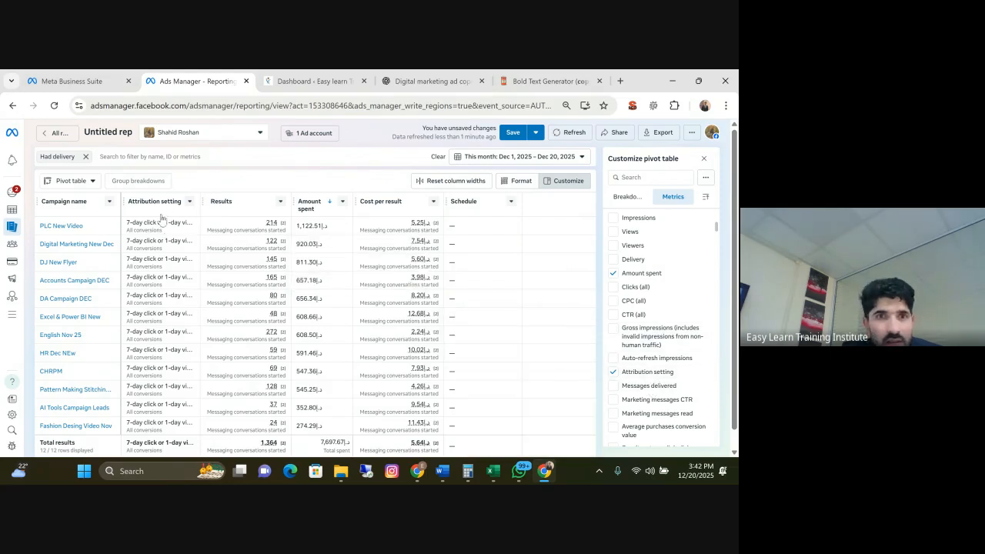
{"action": "left_click", "coordinate": [614, 373]}
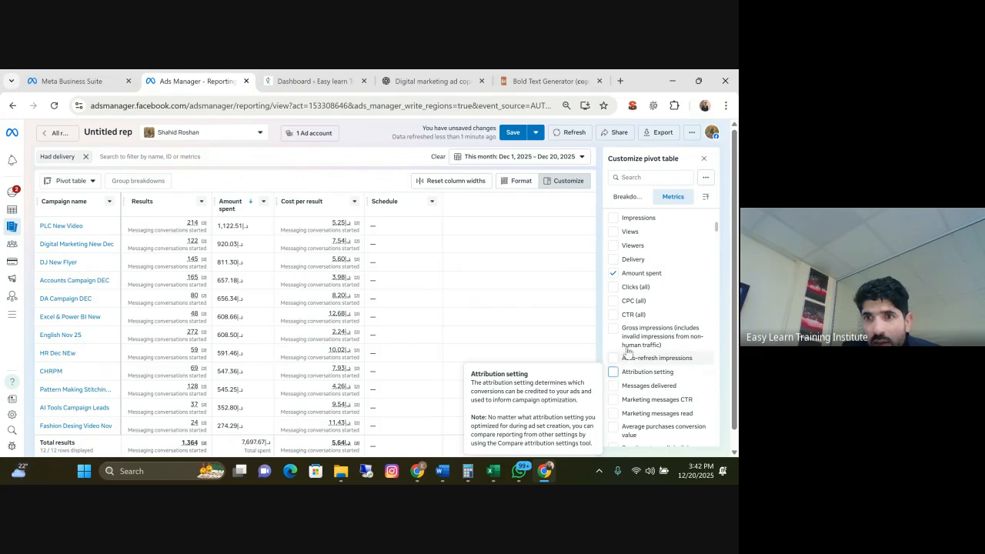
{"action": "scroll", "coordinate": [666, 323], "scroll_direction": "down", "scroll_amount": 2}
{"action": "mouse_move", "coordinate": [675, 309]}
{"action": "scroll", "coordinate": [675, 309], "scroll_direction": "up", "scroll_amount": 5}
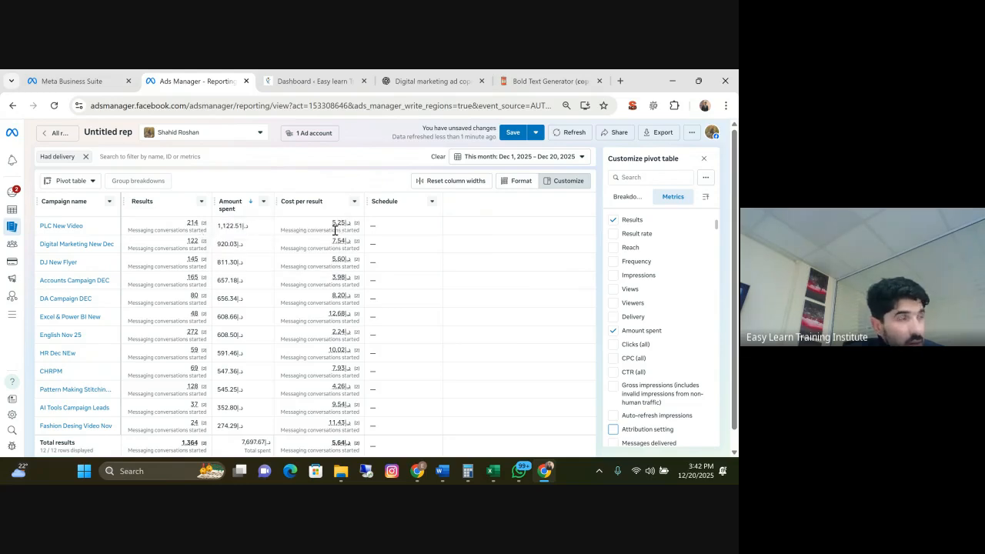
Show the report as a bar chart and page forward and back through the campaigns' amount spent
{"action": "left_click", "coordinate": [92, 183]}
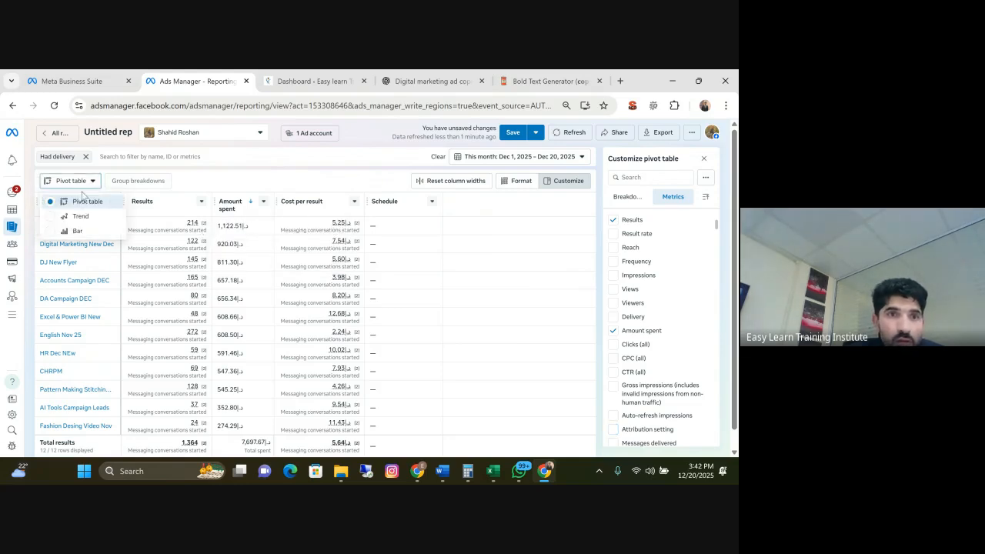
{"action": "left_click", "coordinate": [49, 233]}
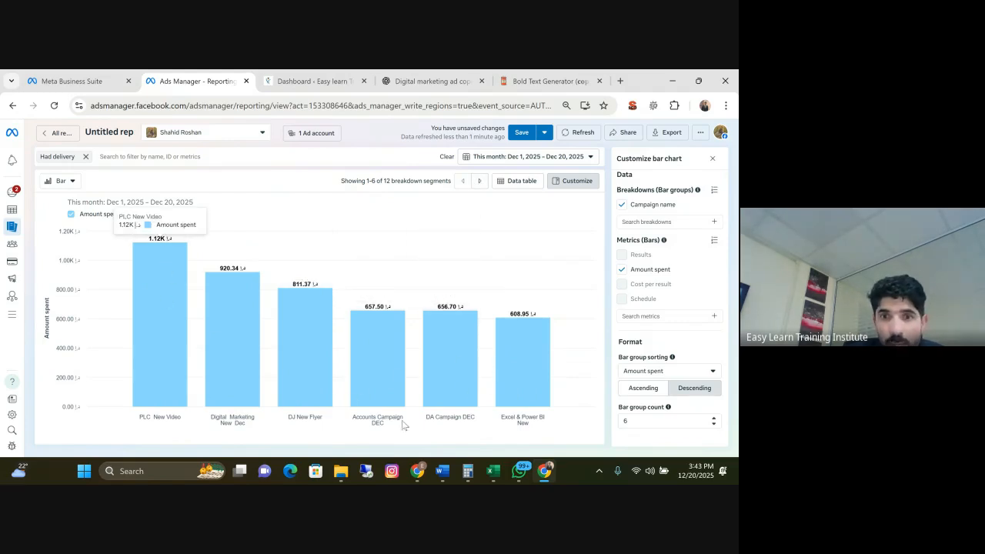
{"action": "left_click", "coordinate": [478, 181]}
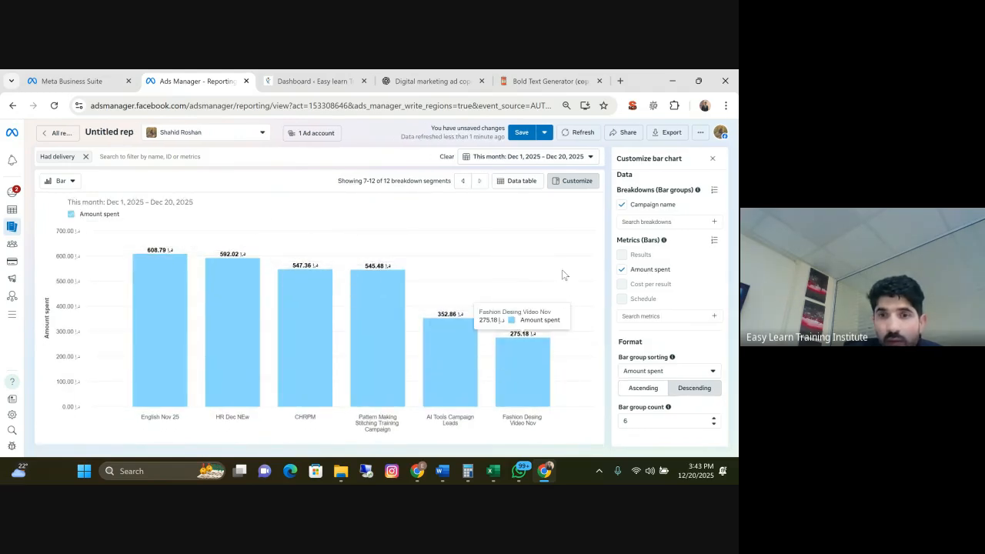
{"action": "left_click", "coordinate": [462, 182]}
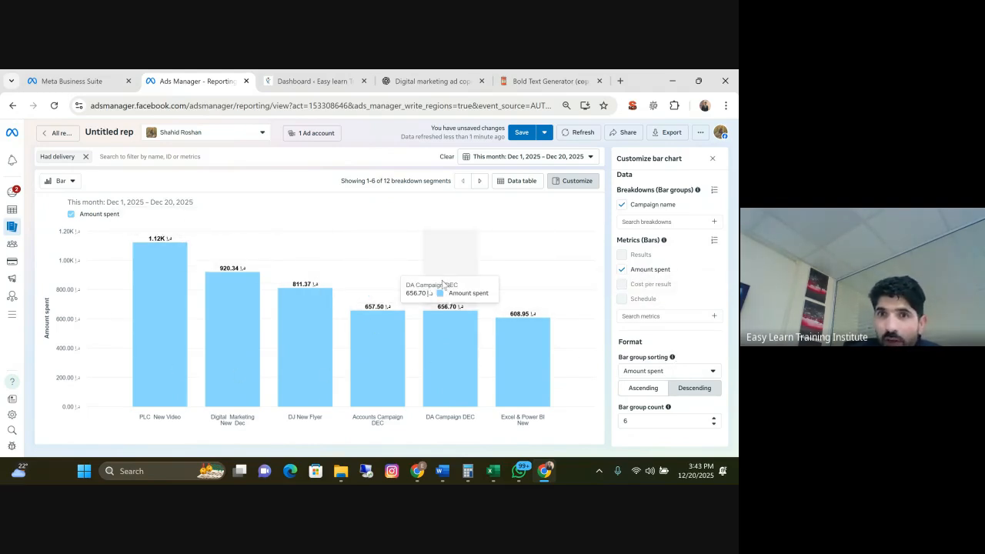
Switch the campaign report from the bar chart back to the pivot table and look over the campaign rows
{"action": "left_click", "coordinate": [73, 183]}
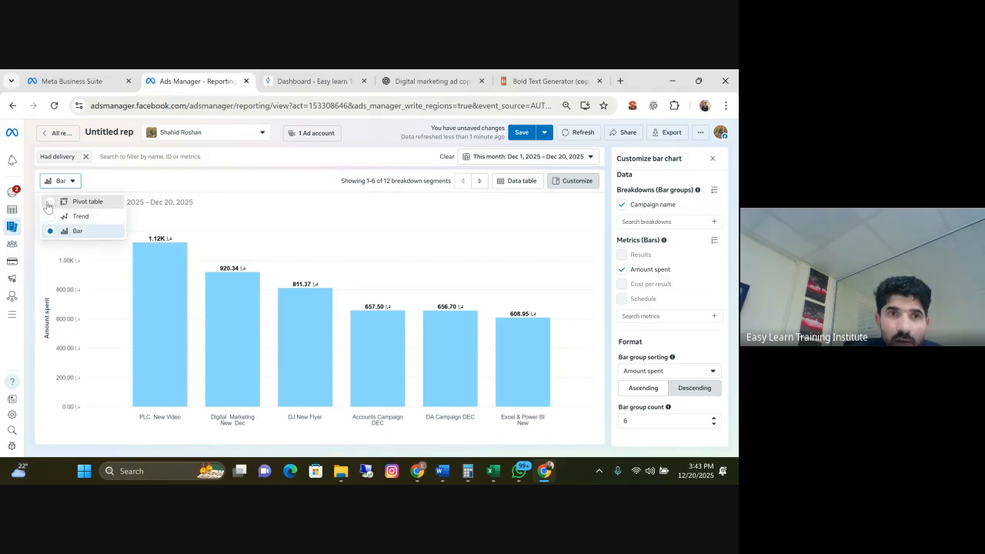
{"action": "left_click", "coordinate": [77, 203]}
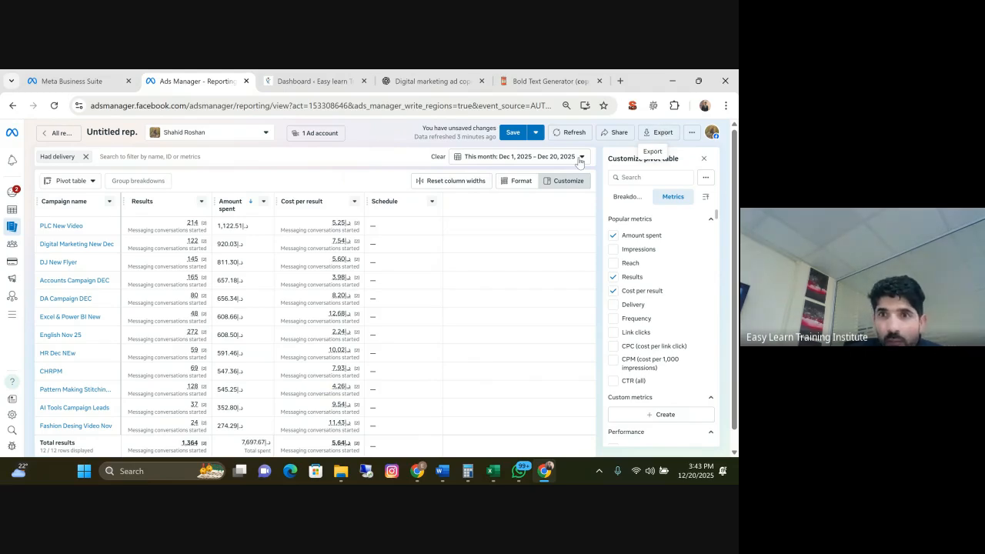
{"action": "scroll", "coordinate": [183, 313], "scroll_direction": "down", "scroll_amount": 1}
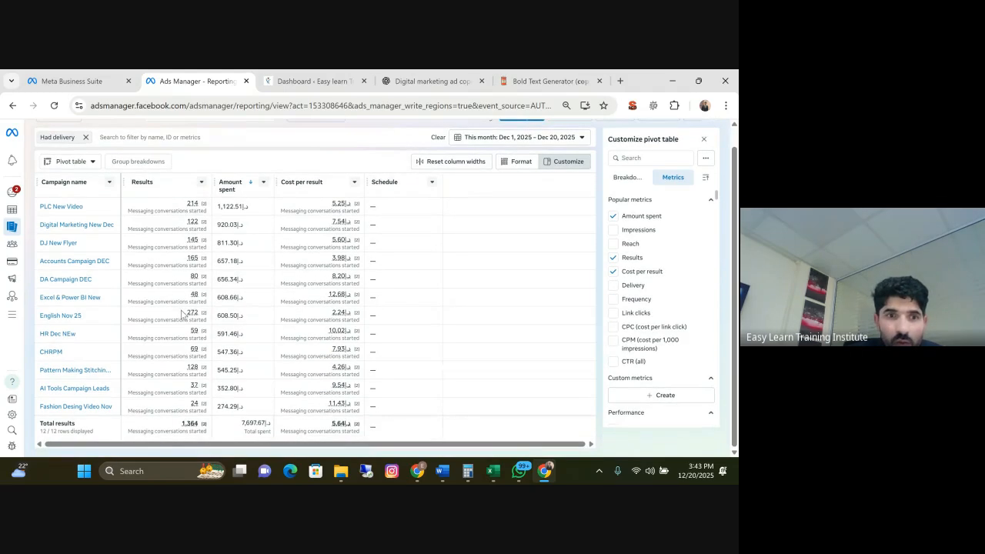
{"action": "scroll", "coordinate": [183, 313], "scroll_direction": "up", "scroll_amount": 1}
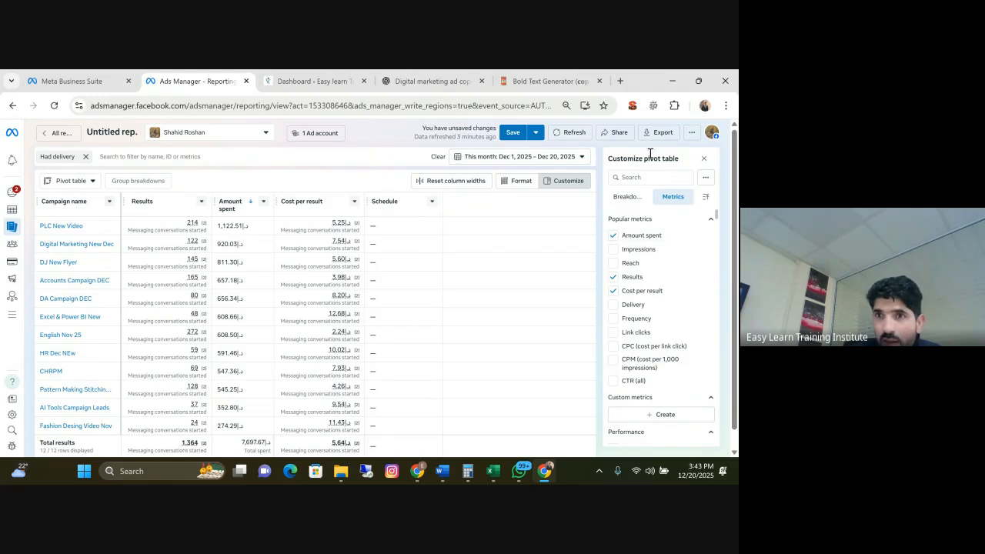
Export the report as a formatted data table (.xlsx) without a summary row, and open the downloaded file in Excel
{"action": "left_click", "coordinate": [661, 132]}
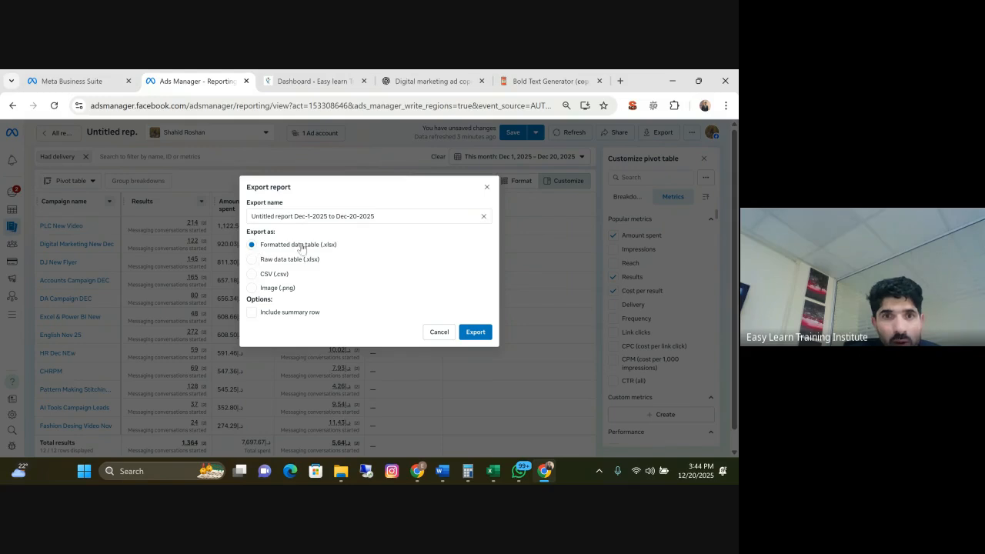
{"action": "left_click", "coordinate": [475, 333]}
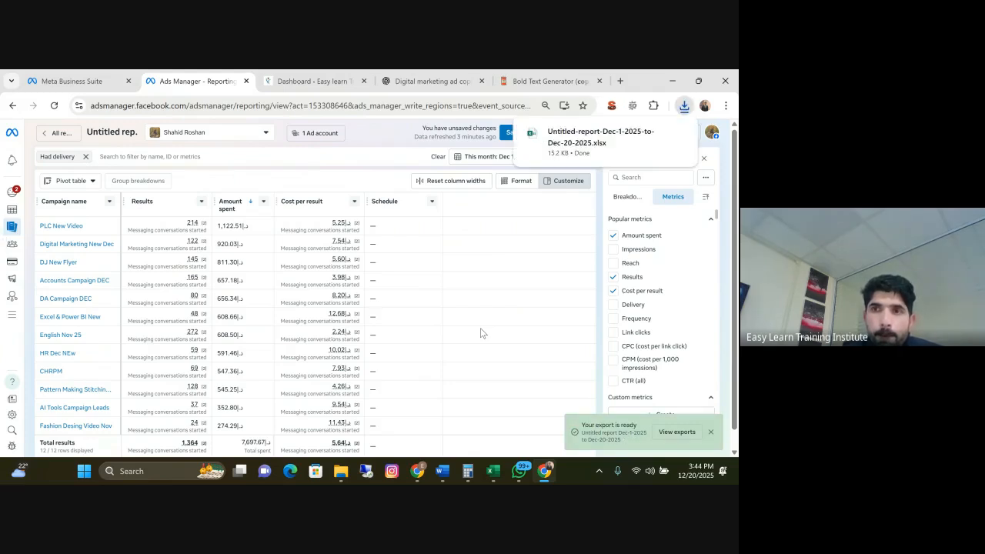
{"action": "left_click", "coordinate": [598, 145]}
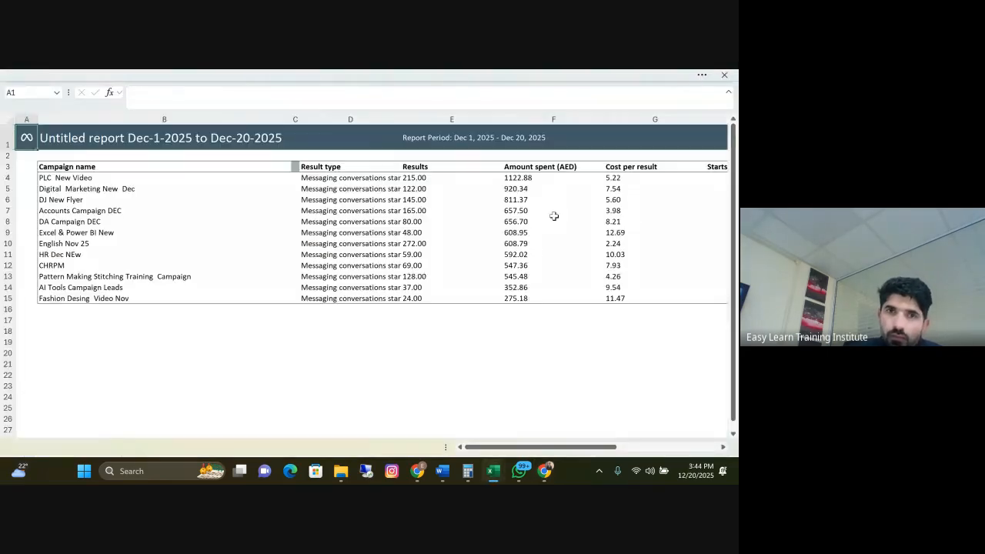
{"action": "left_click", "coordinate": [285, 425]}
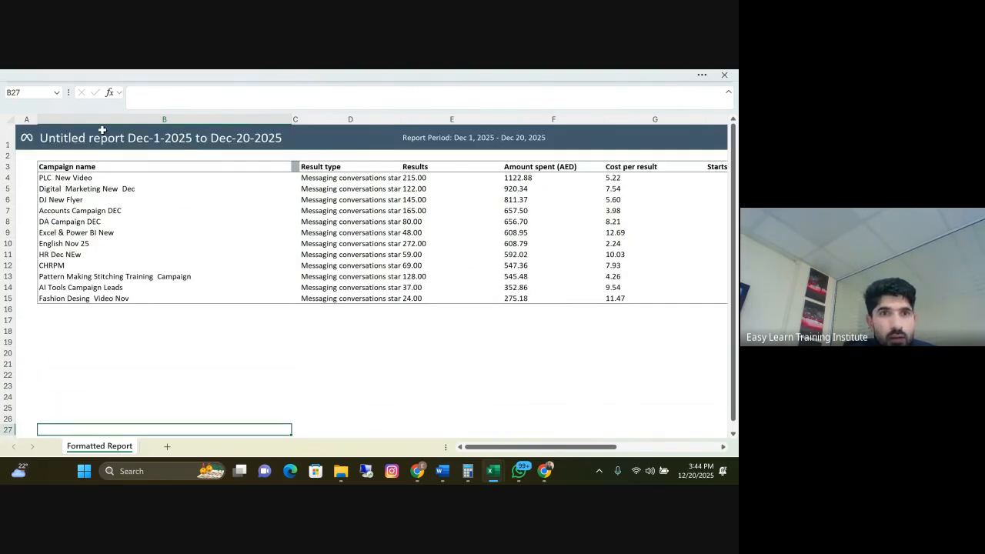
Hide columns H to K, containing Starts, Ends, Reporting starts and Reporting ends
{"action": "left_click_drag", "start_coordinate": [574, 446], "coordinate": [676, 441]}
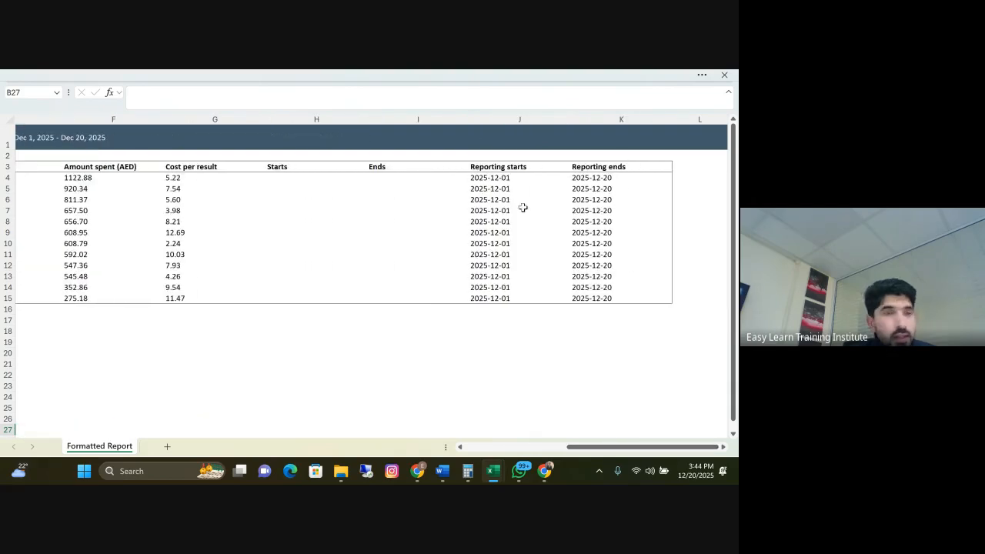
{"action": "left_click_drag", "start_coordinate": [635, 447], "coordinate": [677, 422]}
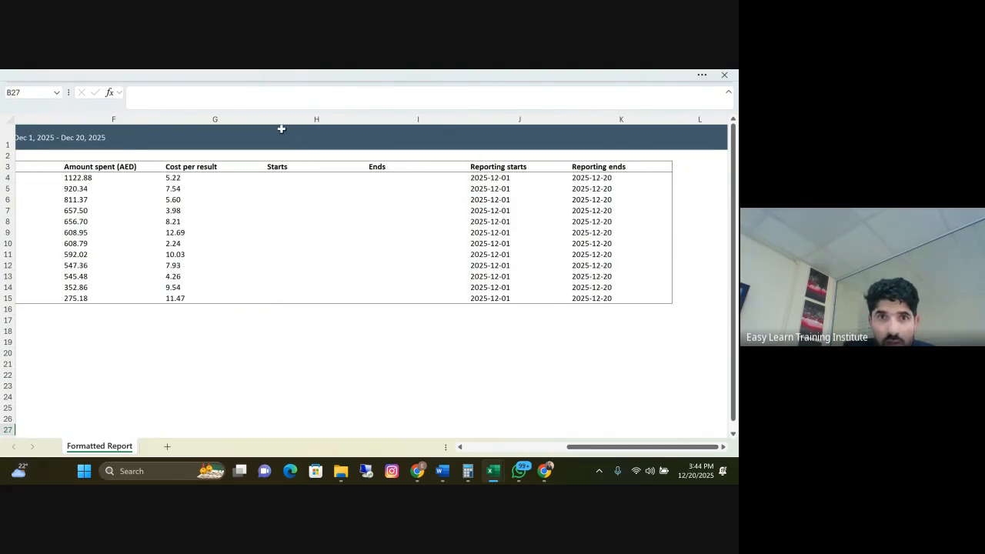
{"action": "mouse_move", "coordinate": [338, 137]}
{"action": "left_mouse_down"}
{"action": "mouse_move", "coordinate": [367, 134]}
{"action": "mouse_move", "coordinate": [376, 165]}
{"action": "mouse_move", "coordinate": [642, 143]}
{"action": "left_mouse_up"}
{"action": "right_click", "coordinate": [514, 125]}
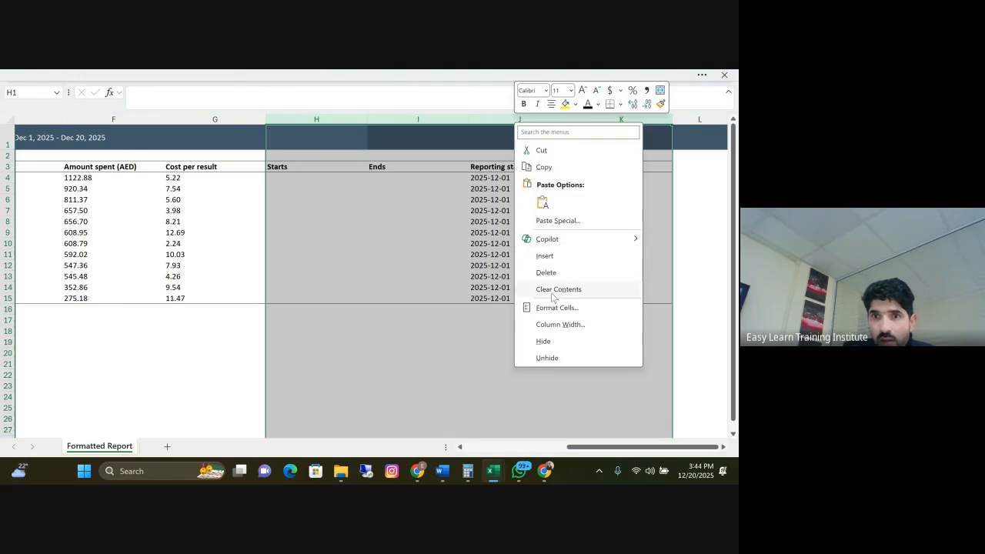
{"action": "left_click", "coordinate": [551, 339]}
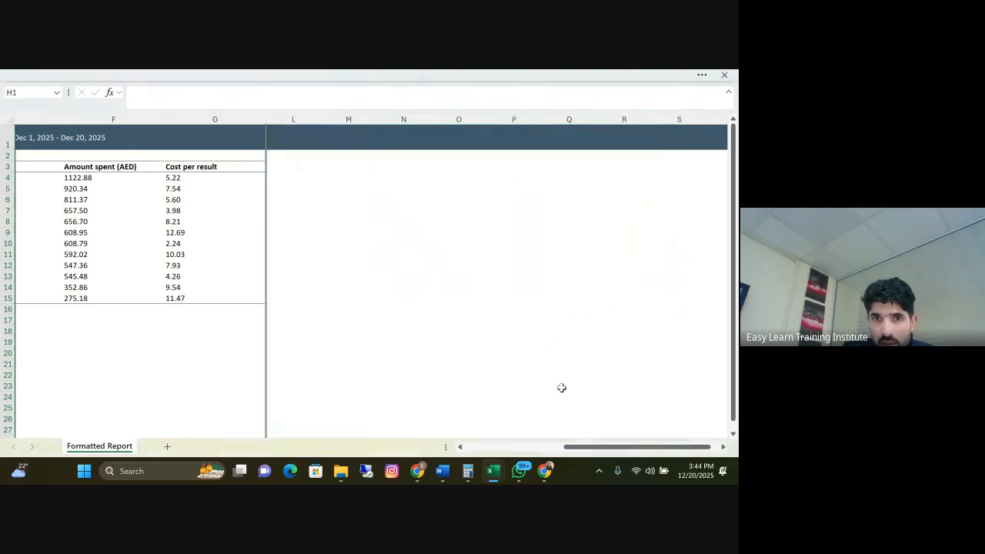
Hide the Result type column D and look over the remaining campaign table
{"action": "left_click_drag", "start_coordinate": [592, 447], "coordinate": [492, 447]}
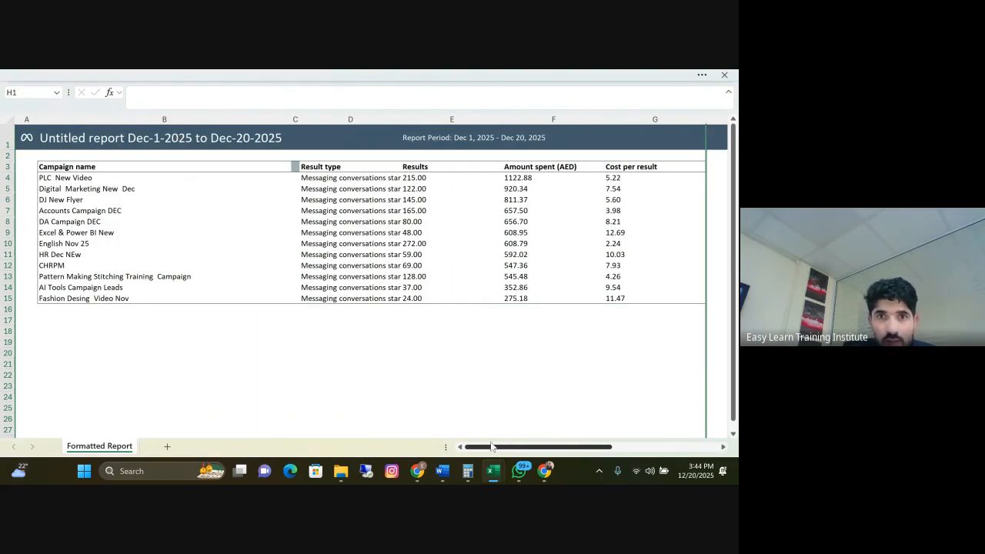
{"action": "right_click", "coordinate": [345, 120]}
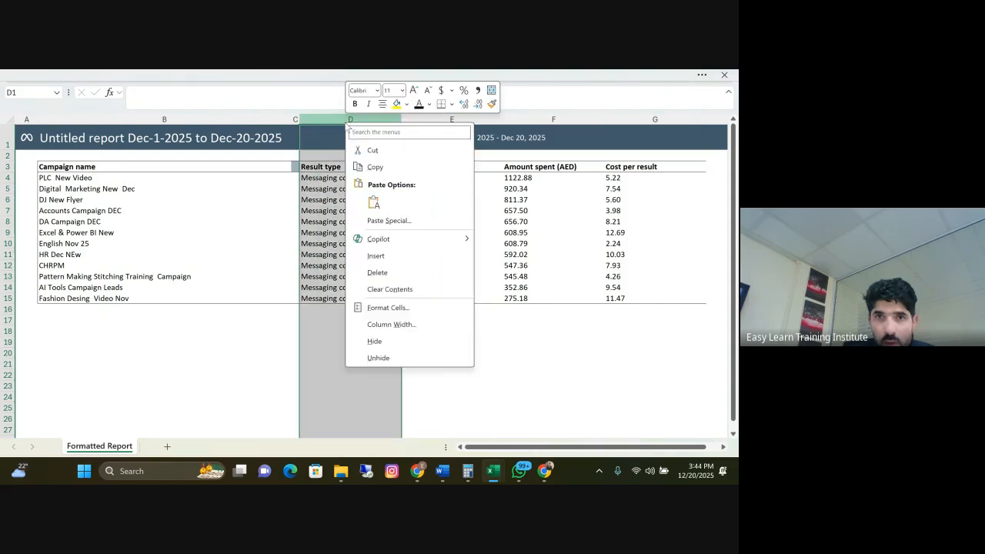
{"action": "left_click", "coordinate": [380, 344]}
{"action": "left_click", "coordinate": [454, 341]}
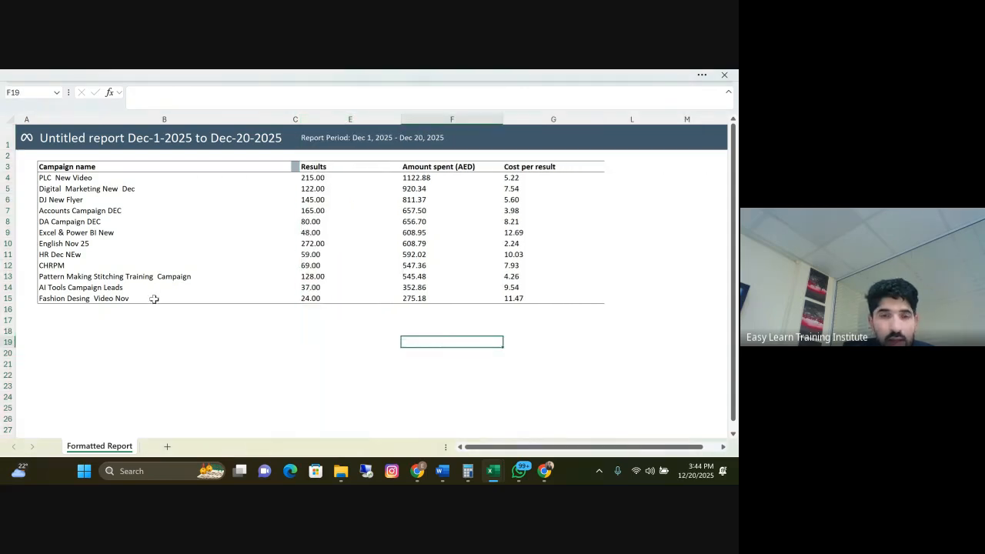
{"action": "scroll", "coordinate": [194, 290], "scroll_direction": "down", "scroll_amount": 1}
{"action": "scroll", "coordinate": [199, 284], "scroll_direction": "down", "scroll_amount": 2}
{"action": "scroll", "coordinate": [202, 284], "scroll_direction": "up", "scroll_amount": 3}
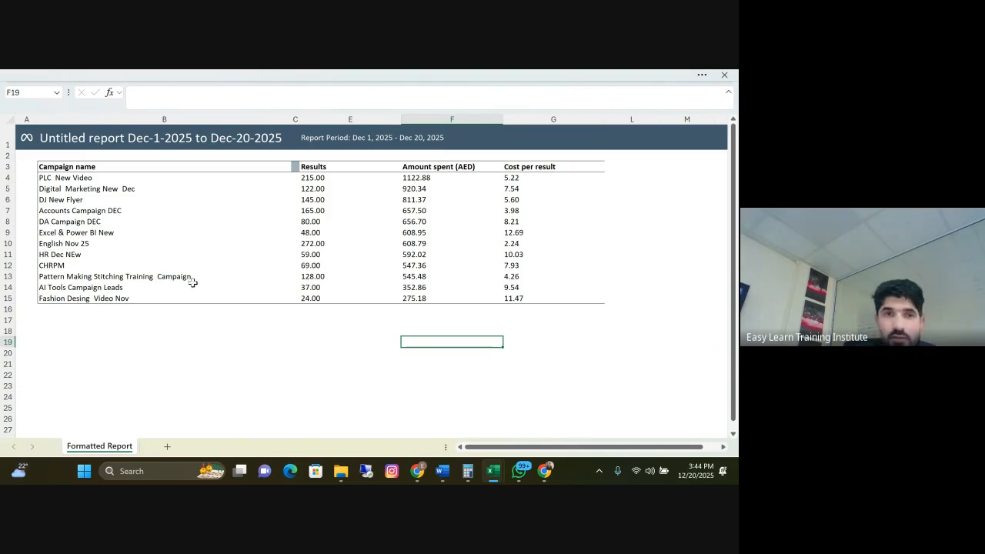
Shorten the campaign names in B13 to Pattern Making Stitching and in B15 to Fashion Desing
{"action": "left_click_drag", "start_coordinate": [78, 173], "coordinate": [100, 293]}
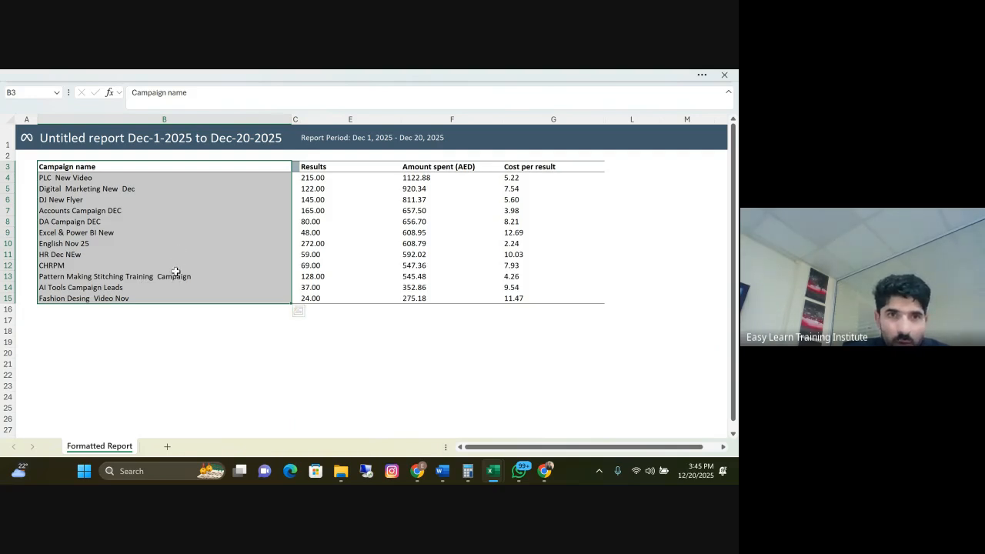
{"action": "left_click", "coordinate": [184, 321]}
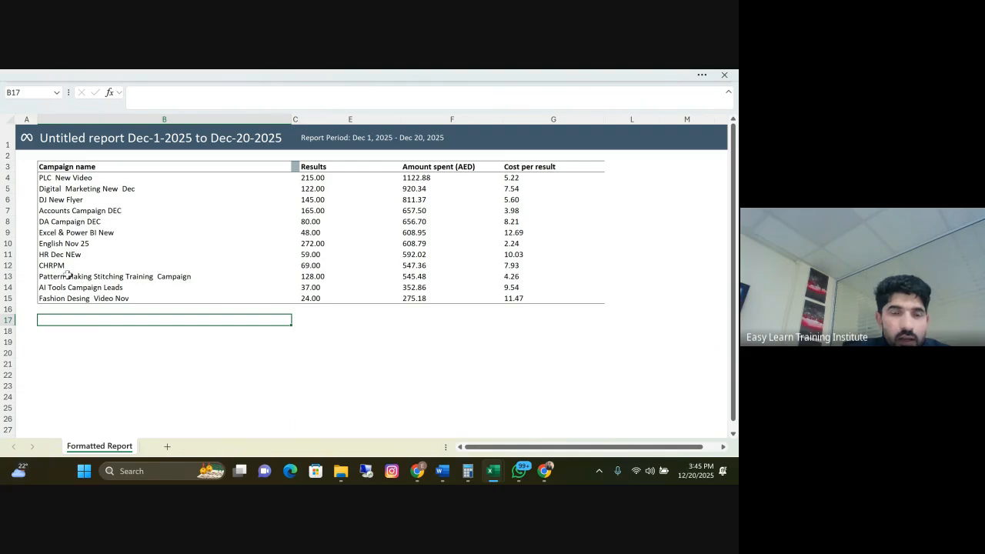
{"action": "double_click", "coordinate": [146, 277]}
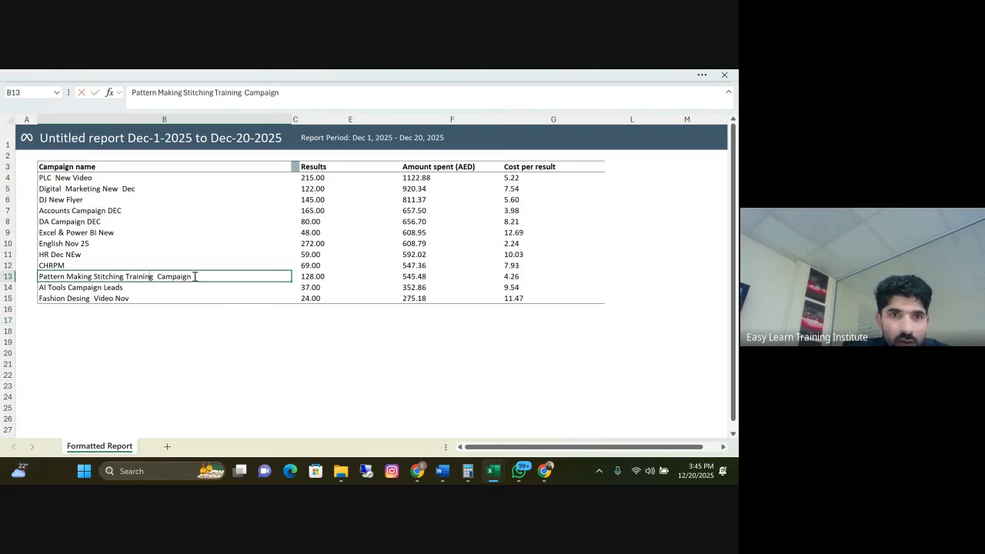
{"action": "left_click_drag", "start_coordinate": [204, 276], "coordinate": [125, 276]}
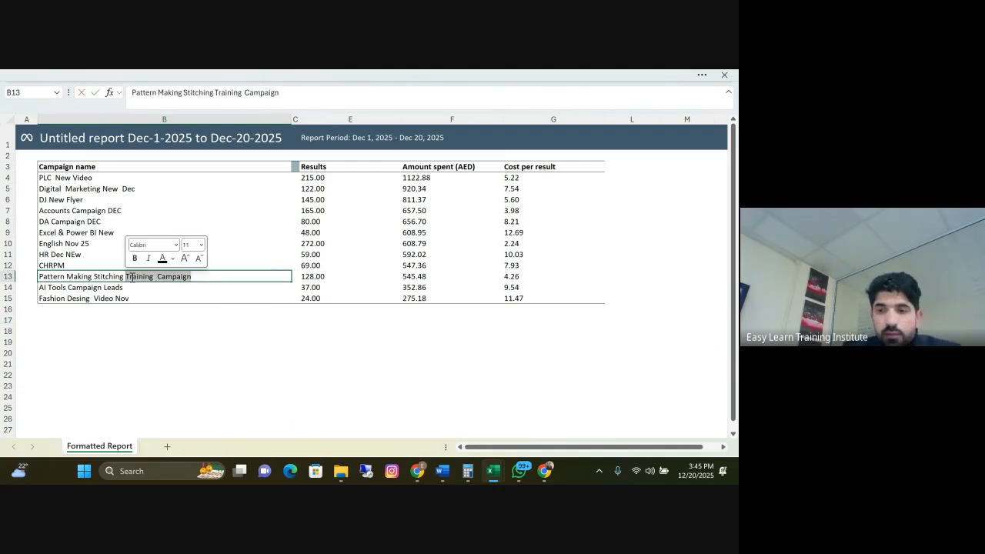
{"action": "key", "text": "BackSpace"}
{"action": "left_click", "coordinate": [131, 298]}
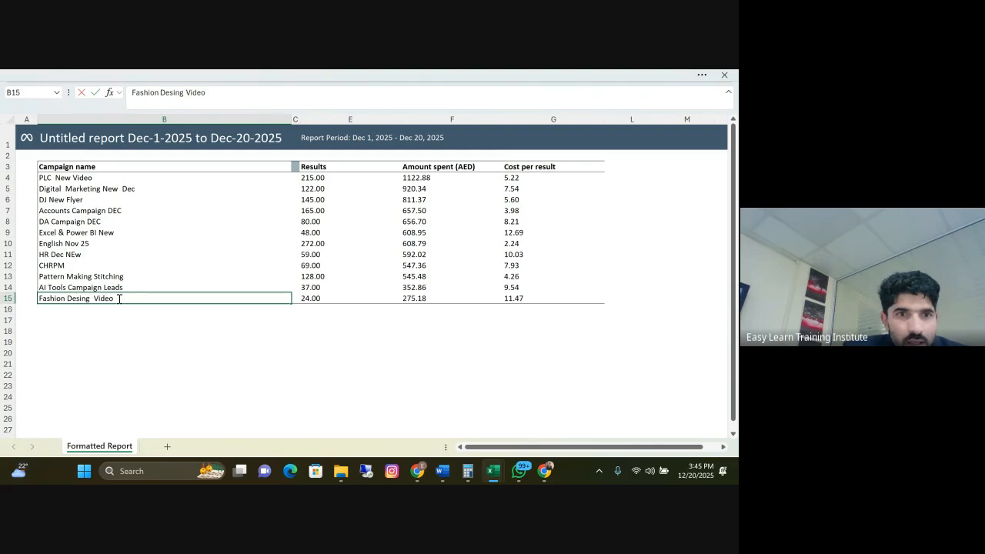
{"action": "left_click_drag", "start_coordinate": [108, 298], "coordinate": [99, 300]}
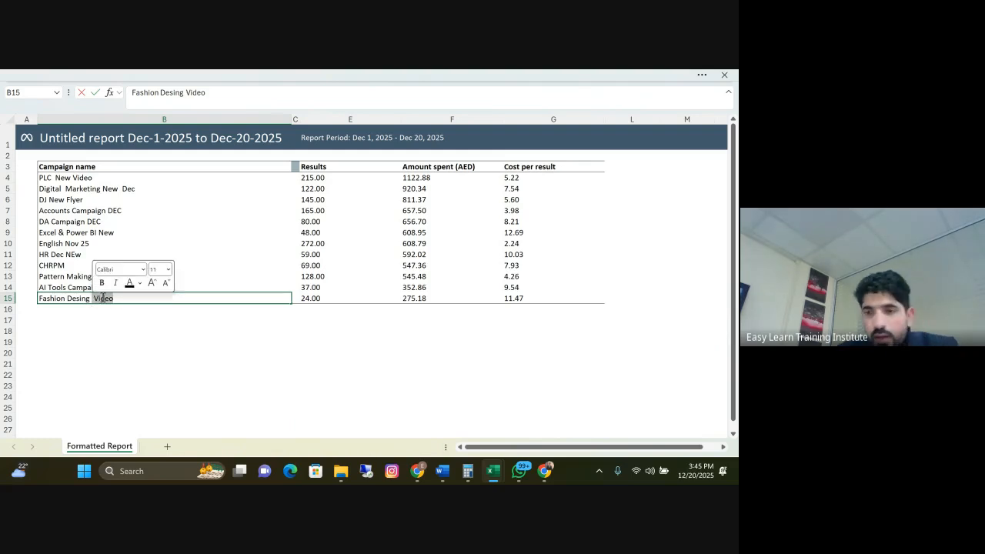
{"action": "key", "text": "BackSpace"}
Shorten the campaign names in B14 to AI Tools and in B13 to Pattern Making
{"action": "left_click", "coordinate": [119, 287]}
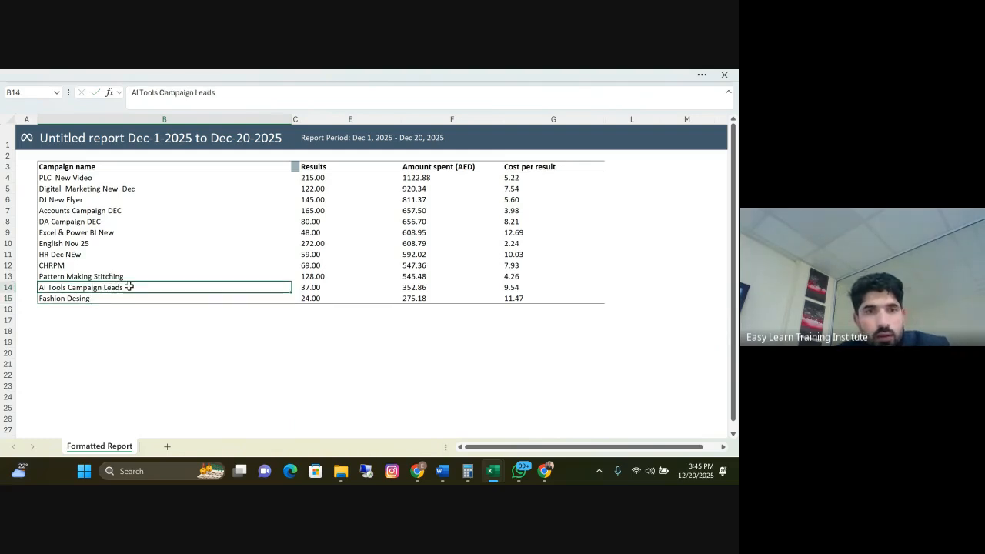
{"action": "left_click_drag", "start_coordinate": [128, 288], "coordinate": [99, 287]}
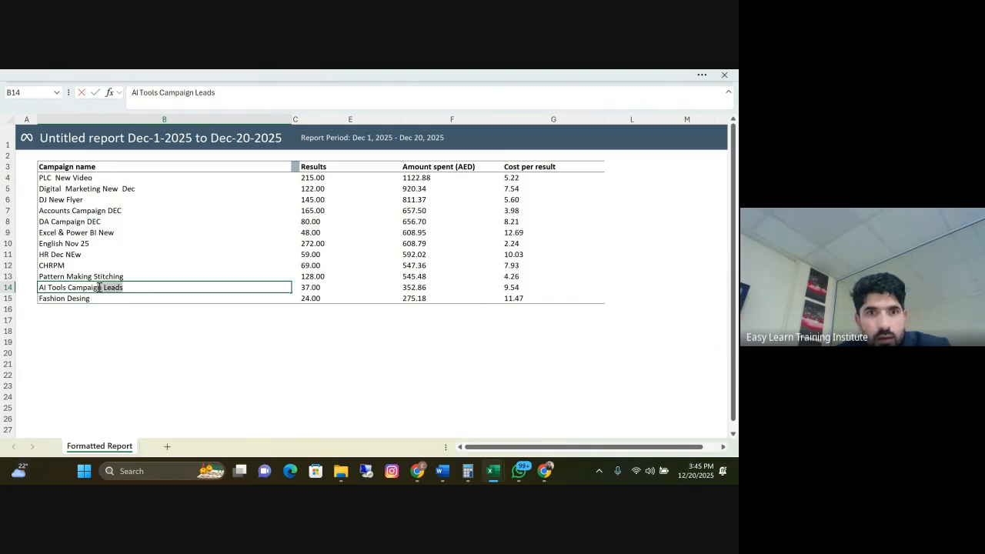
{"action": "left_click_drag", "start_coordinate": [77, 287], "coordinate": [70, 288]}
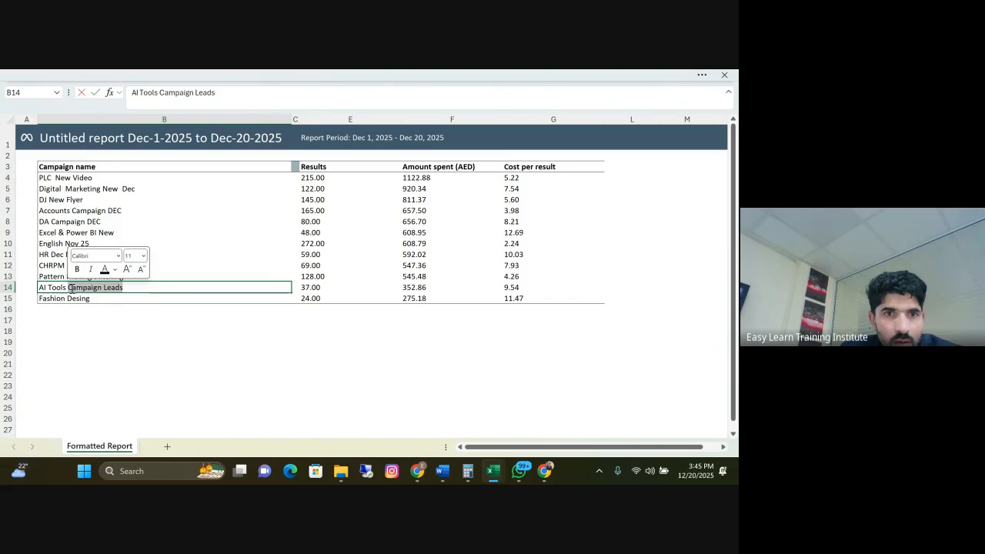
{"action": "key", "text": "BackSpace"}
{"action": "left_click", "coordinate": [129, 274]}
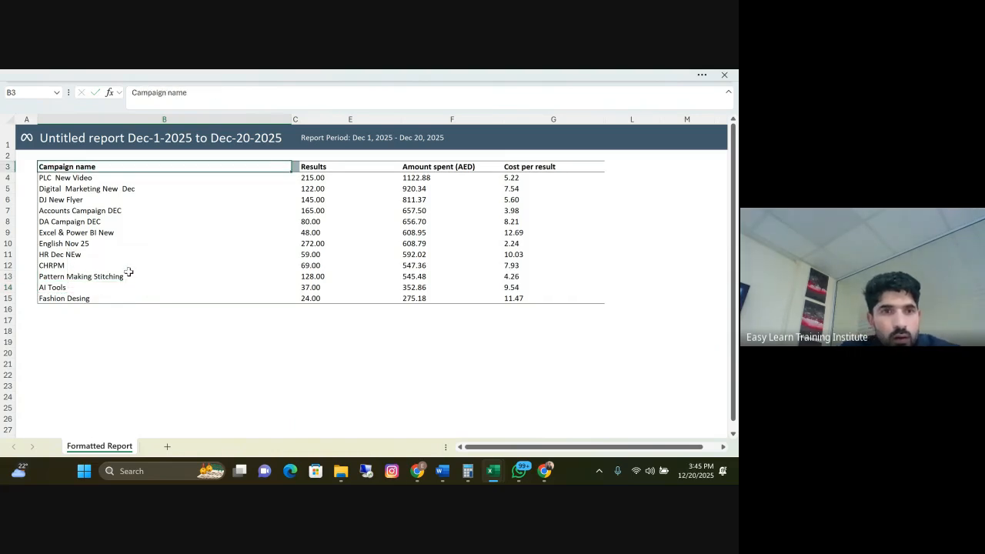
{"action": "left_click_drag", "start_coordinate": [141, 275], "coordinate": [99, 278]}
{"action": "key", "text": "BackSpace"}
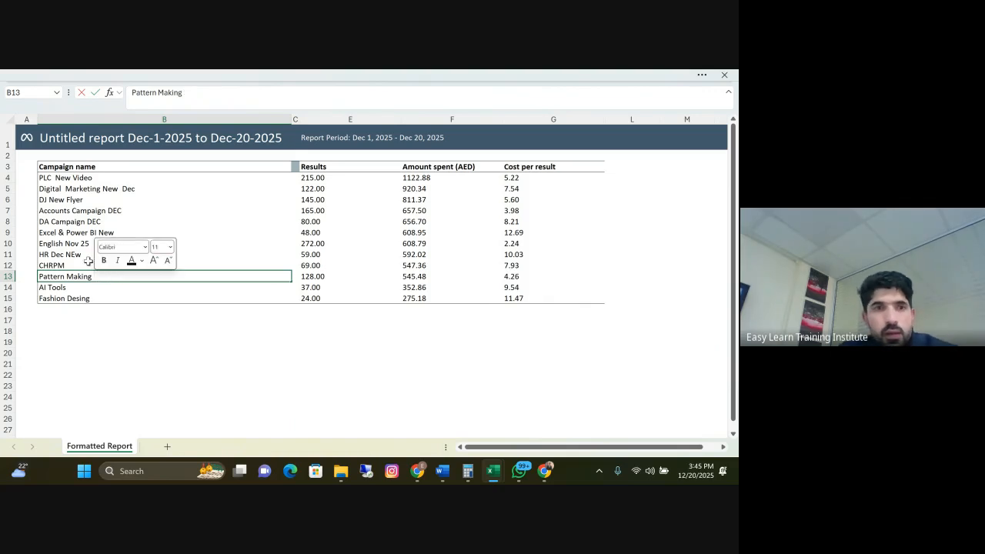
{"action": "left_click", "coordinate": [82, 264]}
Shorten the campaign names in B9 to Excel & Power BI, B7 to Accounts Campaign and B5 to Digital Marketing
{"action": "left_click", "coordinate": [103, 230]}
{"action": "left_click_drag", "start_coordinate": [117, 233], "coordinate": [100, 232]}
{"action": "key", "text": "BackSpace"}
{"action": "left_click", "coordinate": [114, 214]}
{"action": "left_click_drag", "start_coordinate": [122, 211], "coordinate": [109, 212]}
{"action": "key", "text": "BackSpace"}
{"action": "left_click", "coordinate": [132, 190]}
{"action": "left_click_drag", "start_coordinate": [136, 189], "coordinate": [103, 190]}
{"action": "key", "text": "BackSpace"}
{"action": "left_click", "coordinate": [163, 287]}
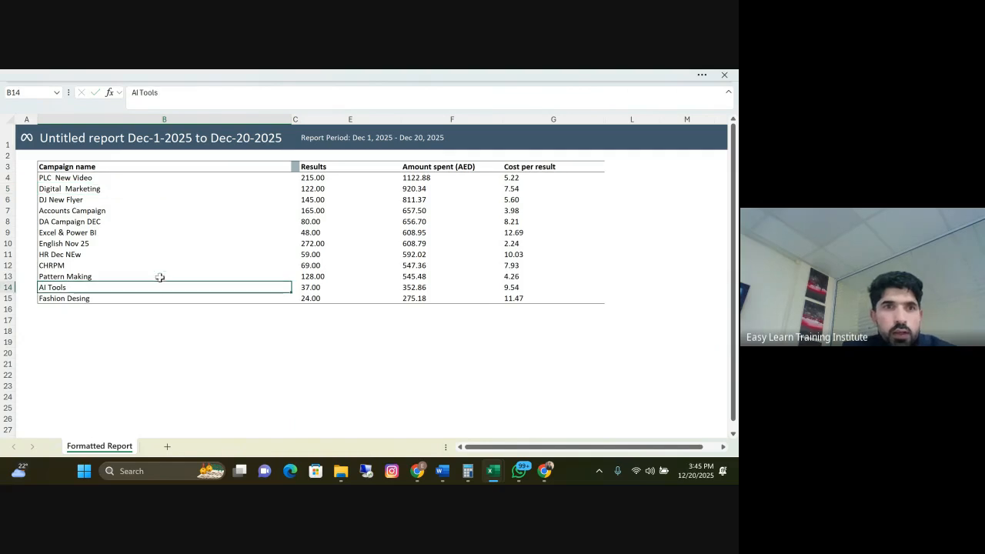
{"action": "left_click_drag", "start_coordinate": [77, 168], "coordinate": [514, 298]}
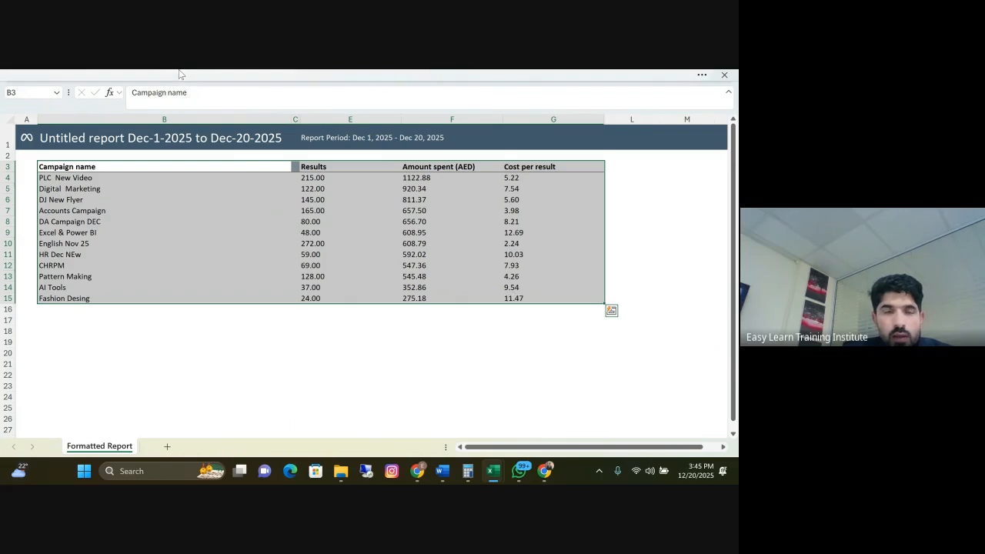
{"action": "left_click", "coordinate": [185, 75]}
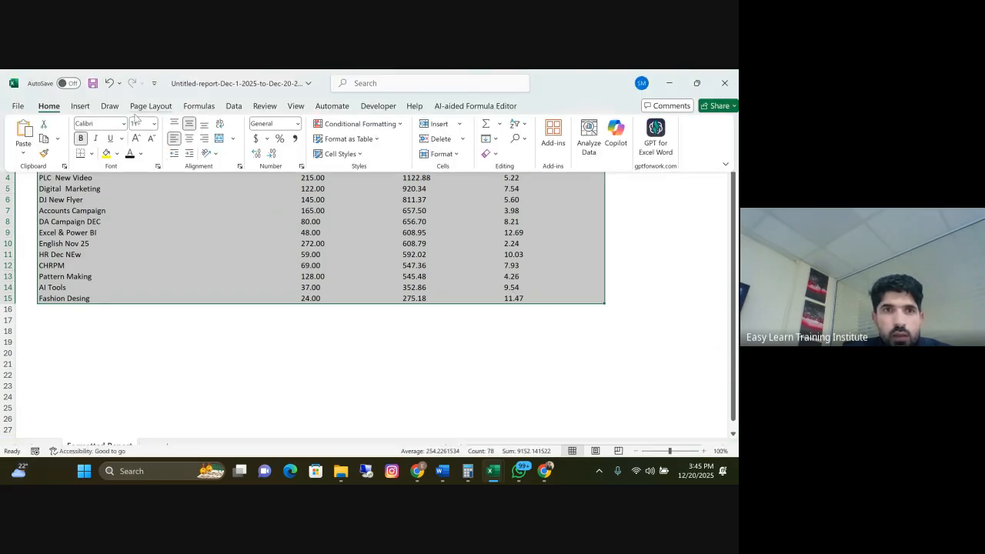
{"action": "left_click", "coordinate": [78, 110]}
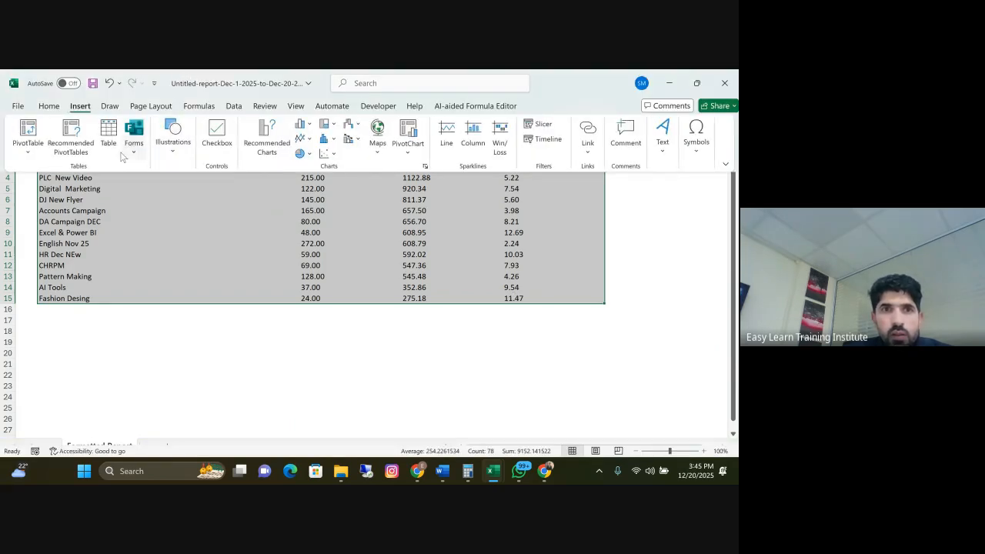
{"action": "left_click", "coordinate": [265, 138]}
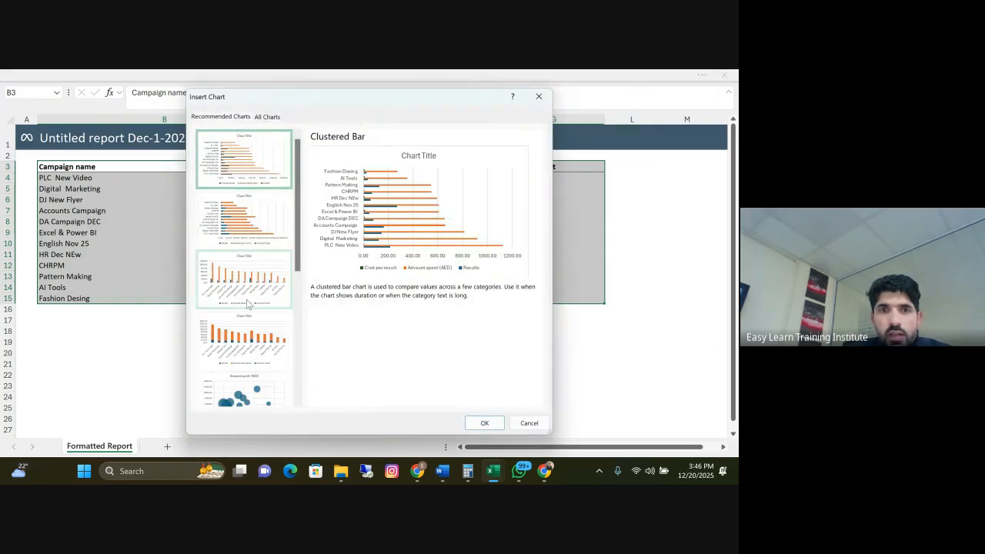
{"action": "left_click", "coordinate": [267, 116]}
{"action": "mouse_move", "coordinate": [471, 233]}
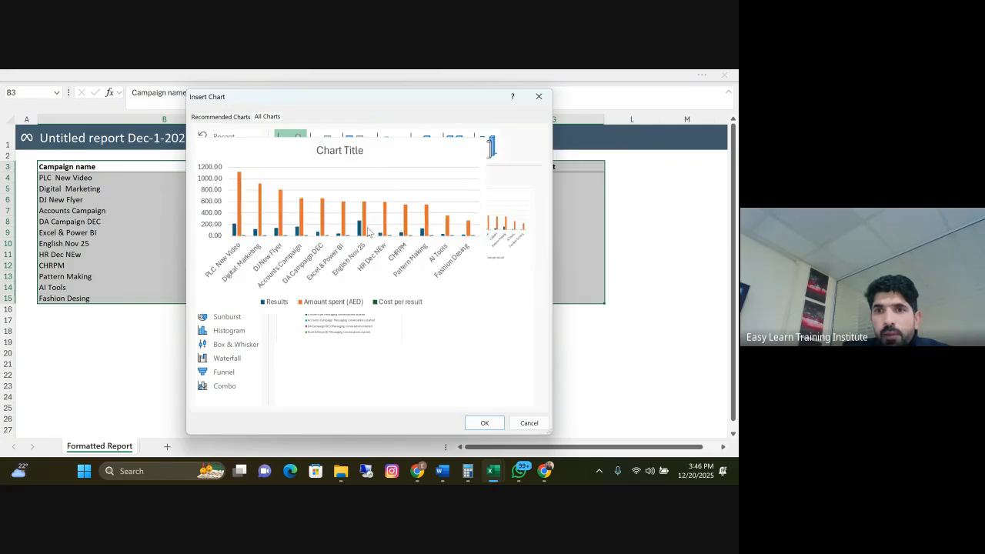
{"action": "mouse_move", "coordinate": [329, 300]}
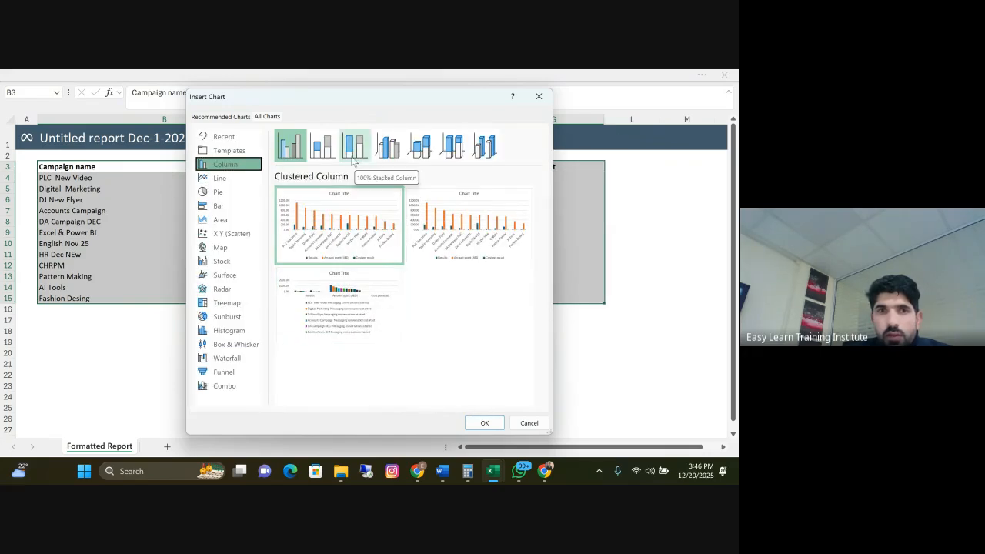
{"action": "left_click", "coordinate": [219, 193]}
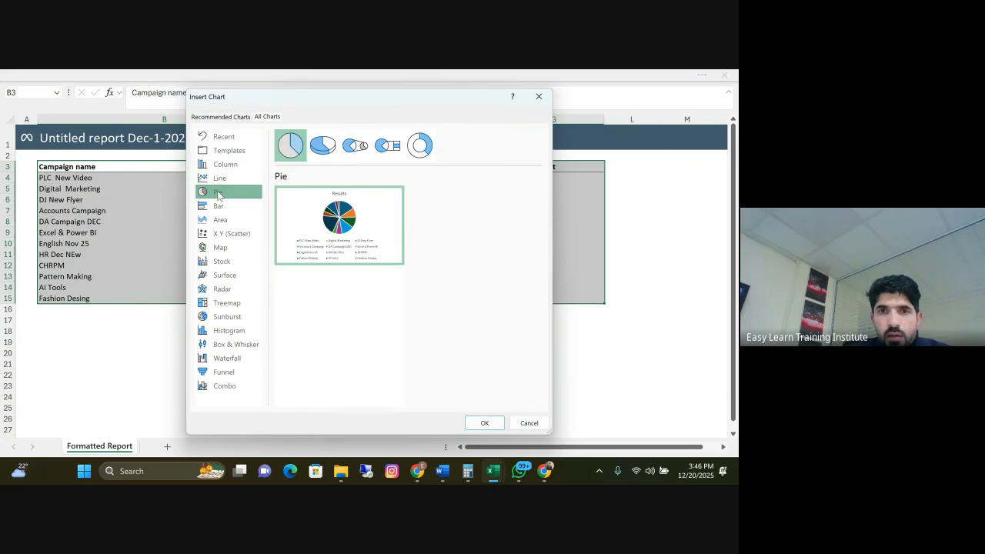
{"action": "left_click", "coordinate": [528, 424]}
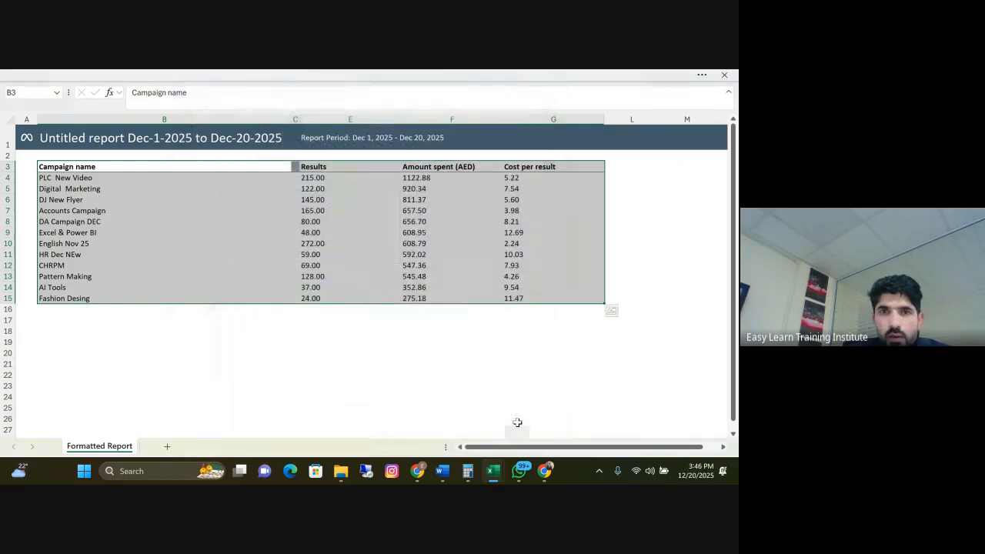
{"action": "left_click", "coordinate": [346, 397]}
Insert a clustered column chart of Results by campaign name from B3:E15, place it directly beneath the table and widen it
{"action": "left_click_drag", "start_coordinate": [80, 166], "coordinate": [336, 298]}
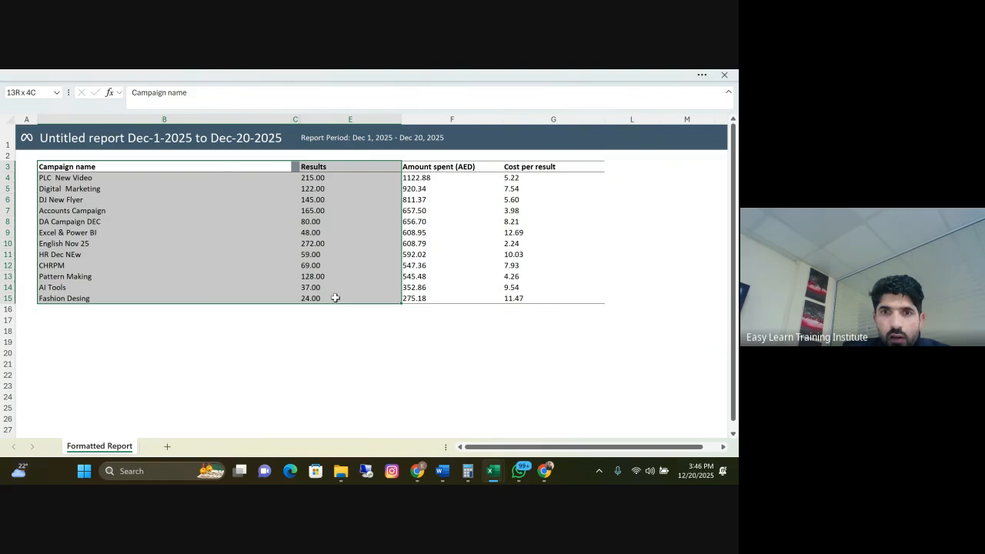
{"action": "left_click", "coordinate": [128, 73]}
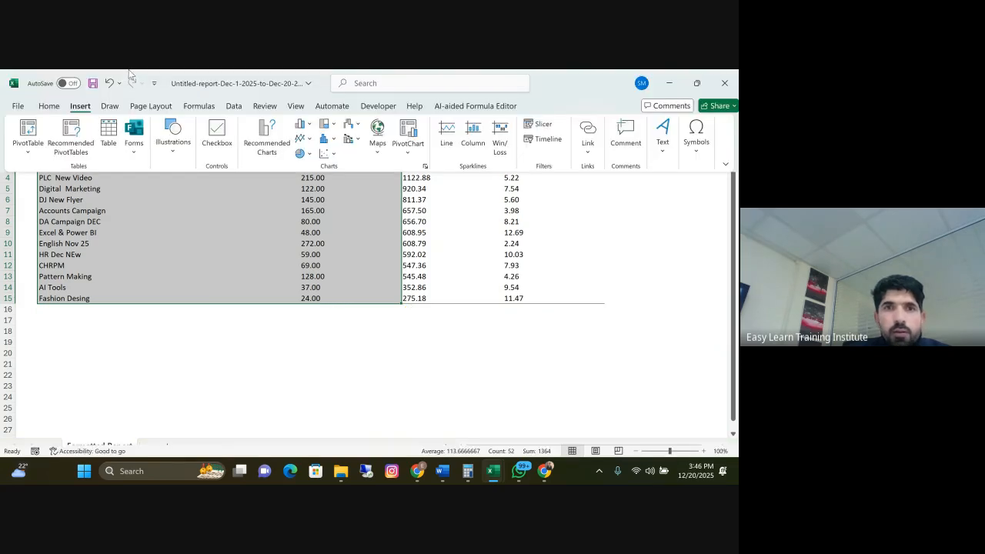
{"action": "left_click", "coordinate": [255, 143]}
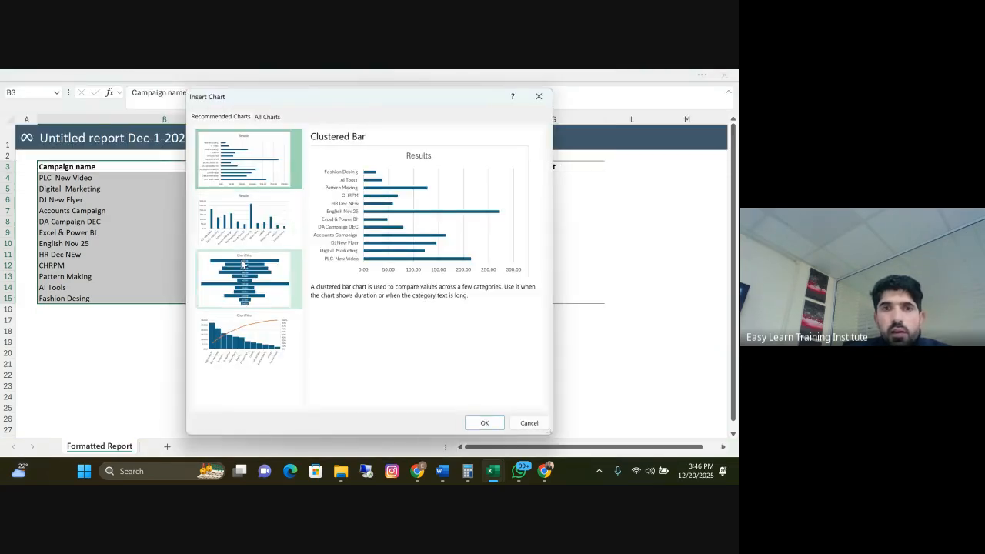
{"action": "left_click", "coordinate": [247, 233]}
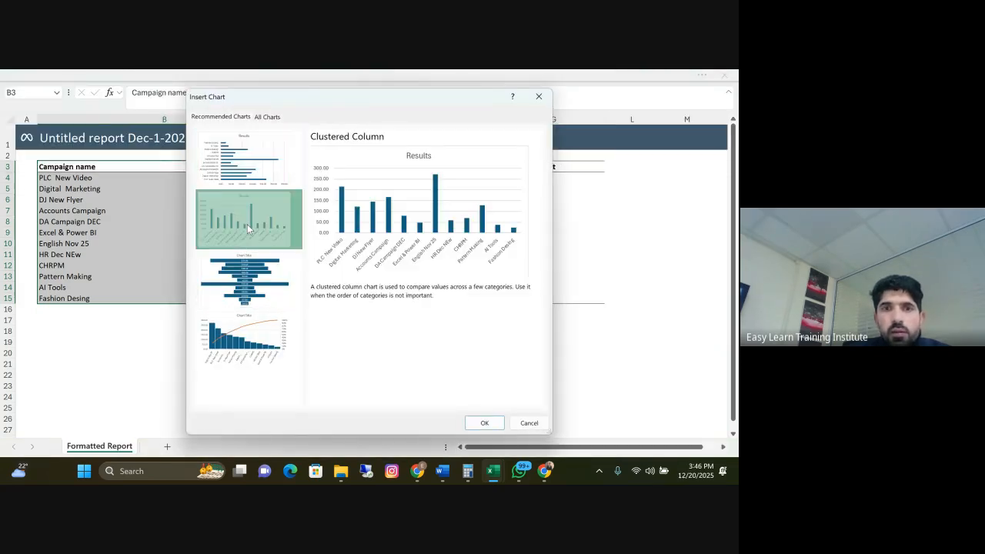
{"action": "left_click", "coordinate": [484, 423]}
{"action": "left_click_drag", "start_coordinate": [279, 132], "coordinate": [79, 253]}
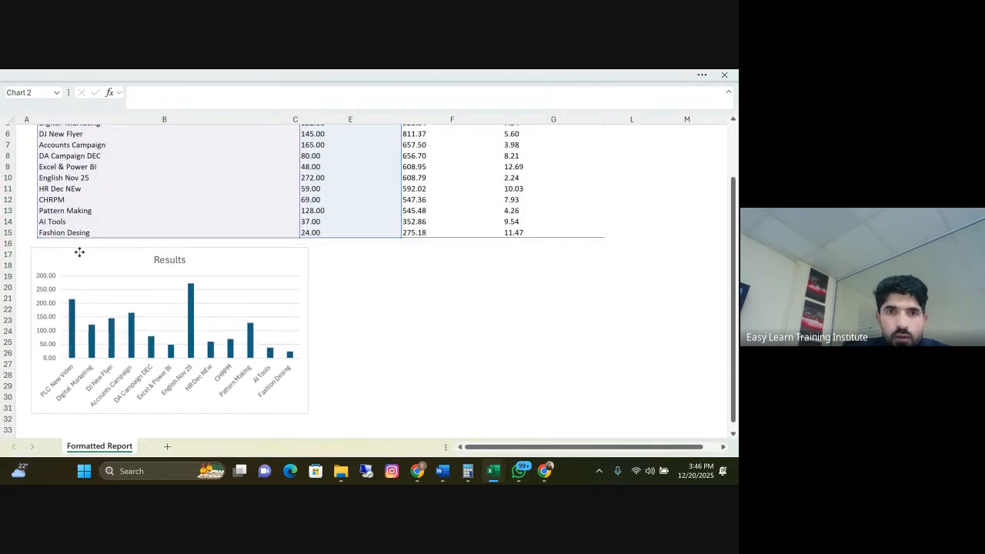
{"action": "left_click_drag", "start_coordinate": [309, 331], "coordinate": [366, 331]}
{"action": "double_click", "coordinate": [197, 260]}
{"action": "left_click", "coordinate": [197, 264]}
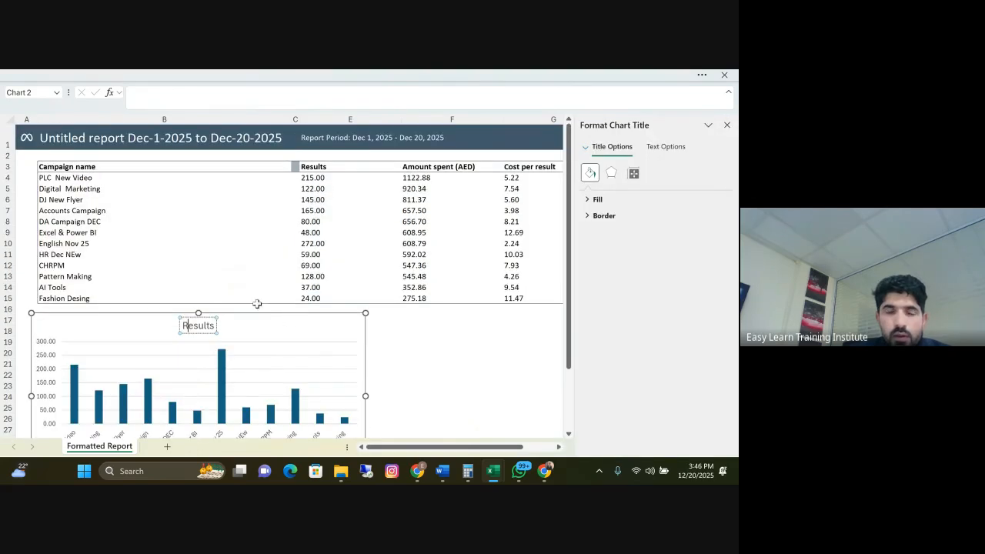
{"action": "double_click", "coordinate": [206, 325]}
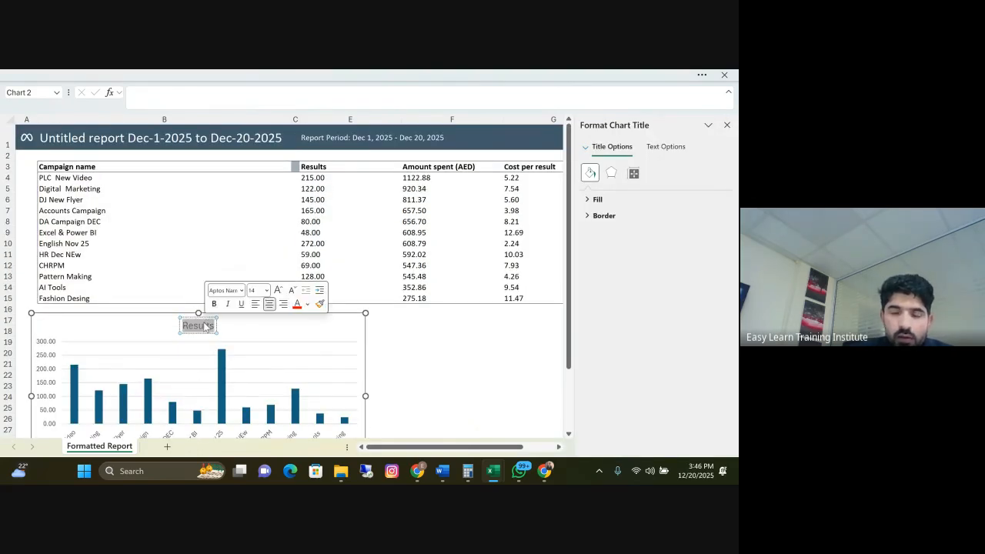
{"action": "left_click", "coordinate": [437, 354]}
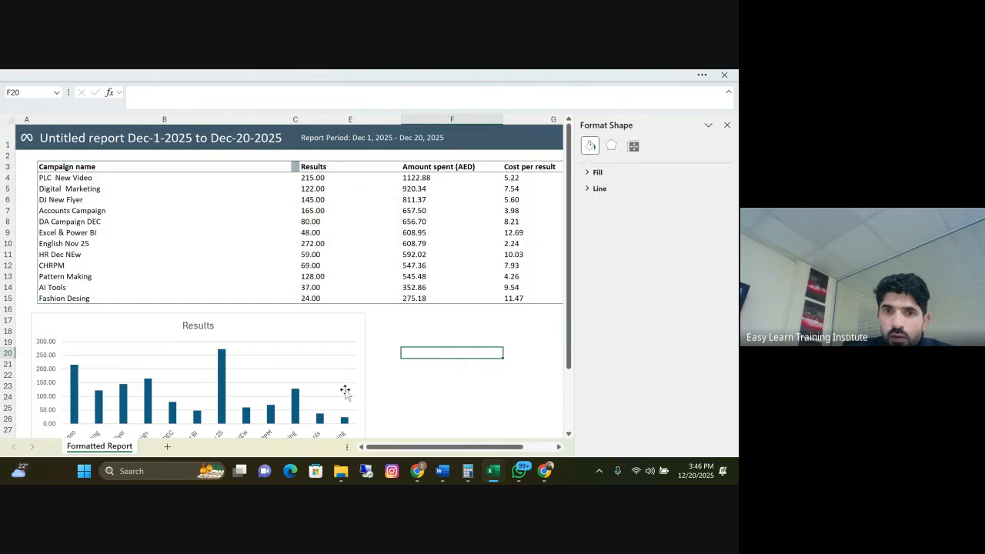
Narrow the Results chart slightly to free space beside it, and deselect it
{"action": "left_click", "coordinate": [359, 401]}
{"action": "left_click_drag", "start_coordinate": [366, 397], "coordinate": [342, 396]}
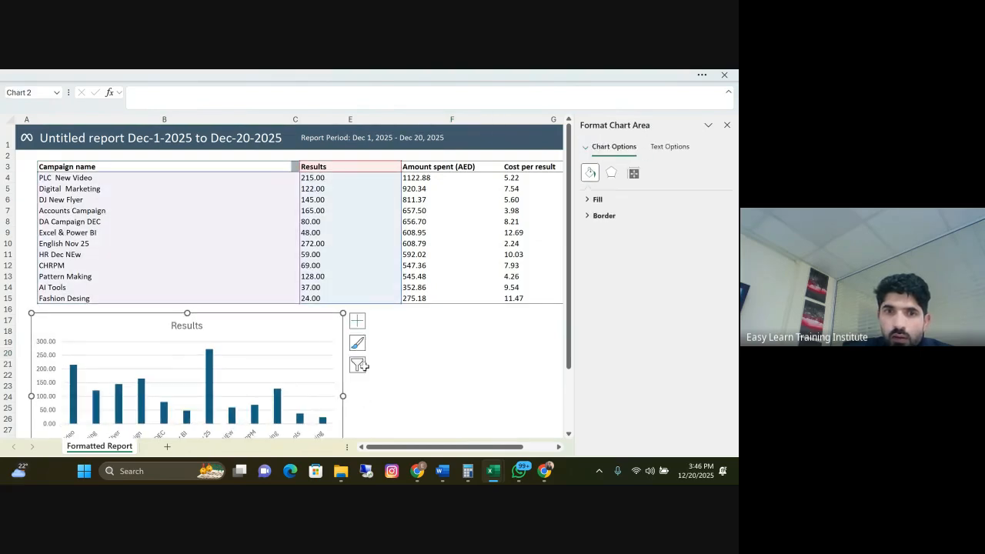
{"action": "scroll", "coordinate": [358, 366], "scroll_direction": "down", "scroll_amount": 3}
{"action": "scroll", "coordinate": [381, 403], "scroll_direction": "up", "scroll_amount": 3}
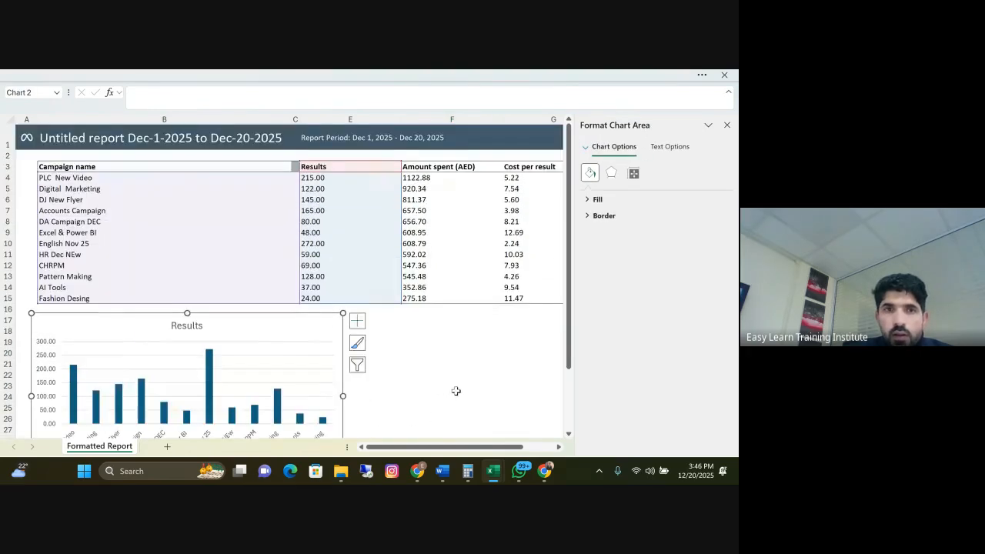
{"action": "left_click", "coordinate": [453, 386]}
Insert a clustered column chart of Amount spent (AED) by campaign name from B3:B15 and F3:F15
{"action": "left_click", "coordinate": [156, 169]}
{"action": "left_click_drag", "start_coordinate": [156, 168], "coordinate": [191, 293]}
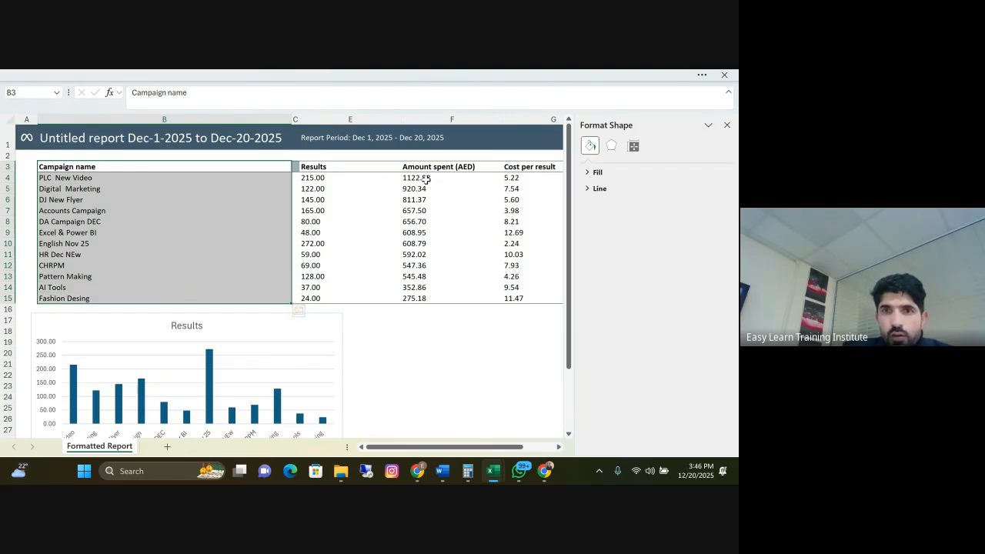
{"action": "left_click_drag", "start_coordinate": [426, 169], "coordinate": [424, 298]}
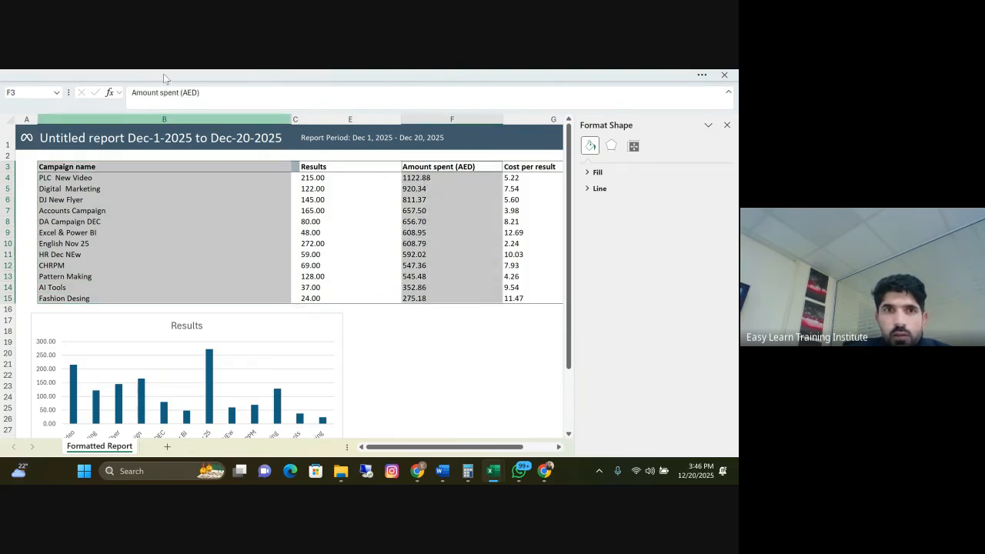
{"action": "left_click", "coordinate": [103, 75]}
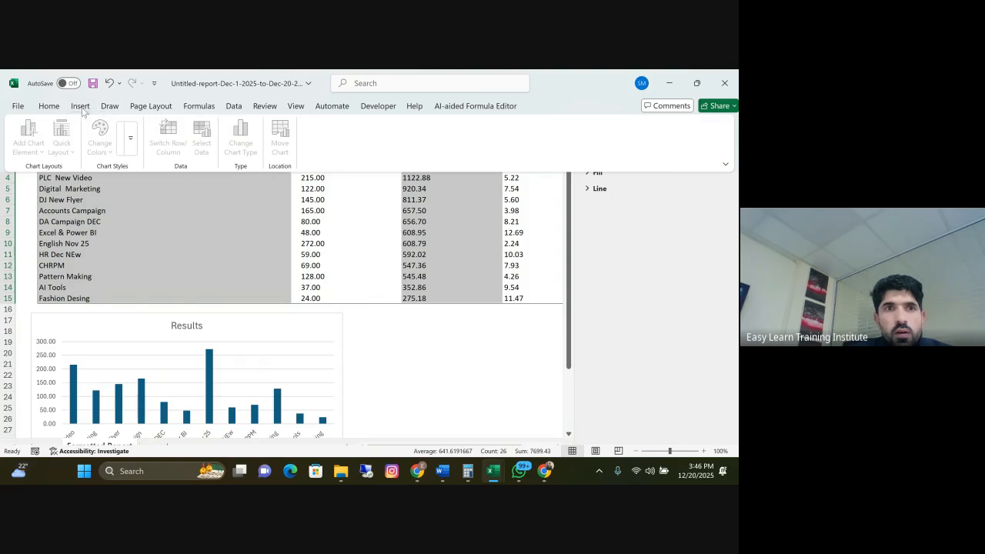
{"action": "left_click", "coordinate": [265, 141]}
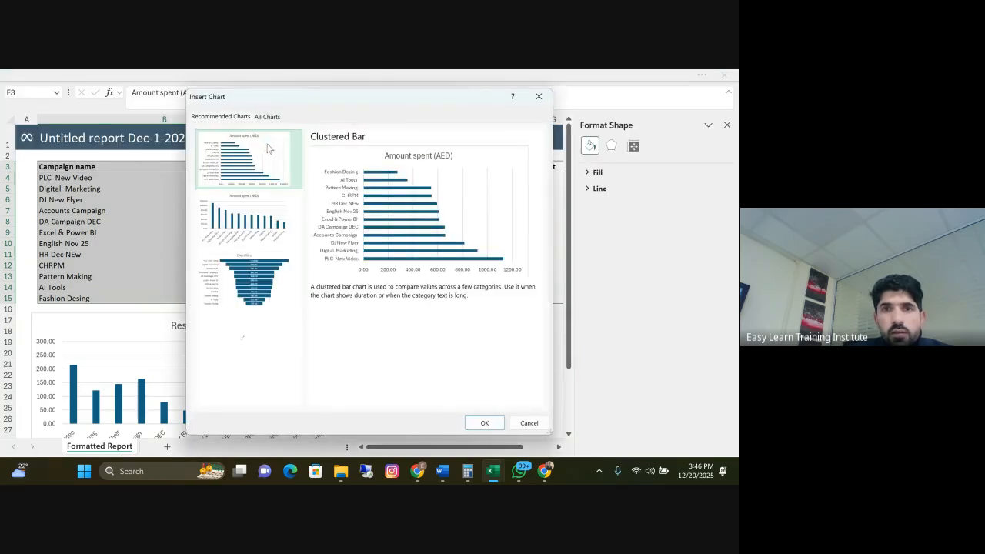
{"action": "left_click", "coordinate": [247, 221]}
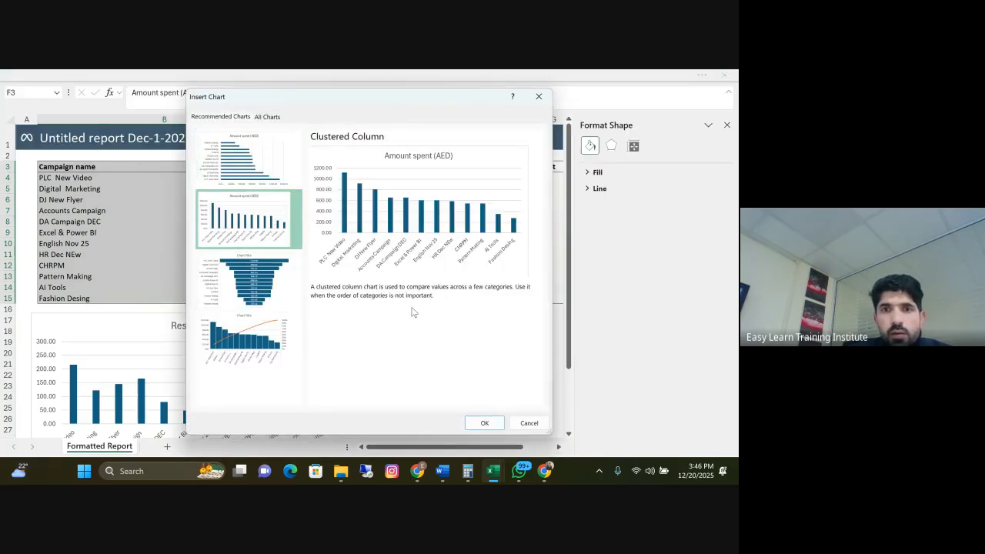
{"action": "left_click", "coordinate": [484, 422]}
Place the Amount spent (AED) chart beneath the table, just right of the Results chart and aligned with it
{"action": "scroll", "coordinate": [334, 257], "scroll_direction": "down", "scroll_amount": 3}
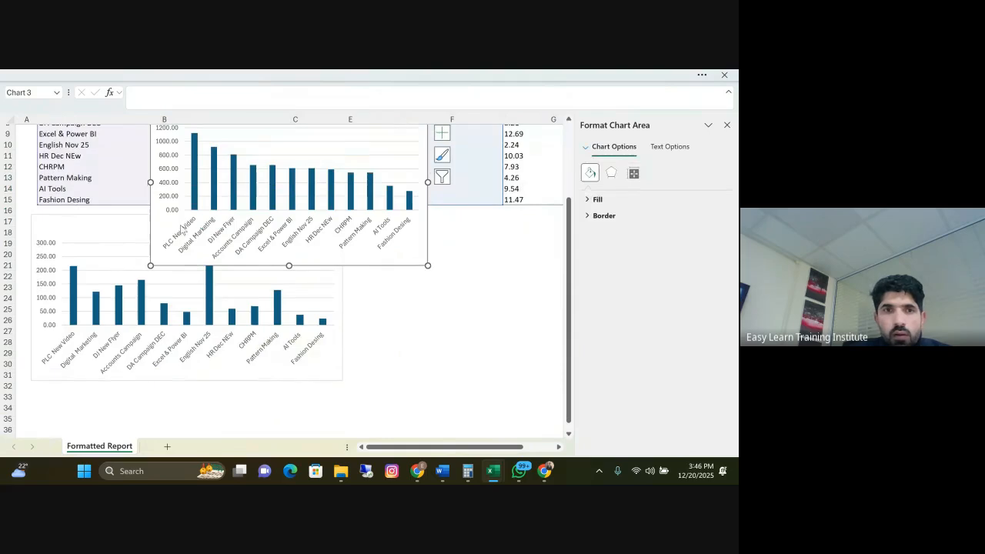
{"action": "left_click_drag", "start_coordinate": [154, 221], "coordinate": [352, 334]}
{"action": "scroll", "coordinate": [422, 403], "scroll_direction": "up", "scroll_amount": 3}
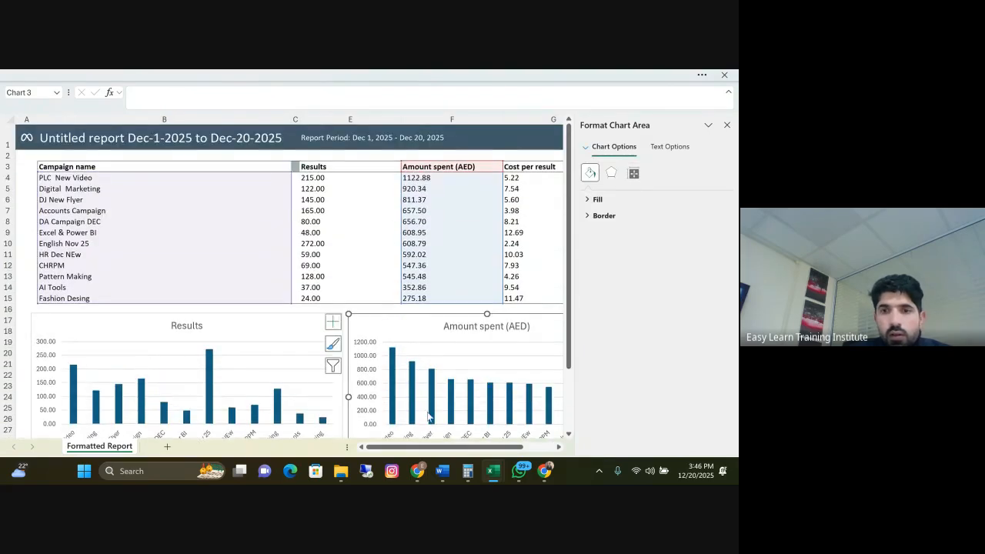
Insert a clustered column chart of Cost per result by campaign name from B3:B15 and G3:G15
{"action": "left_click_drag", "start_coordinate": [108, 167], "coordinate": [125, 296]}
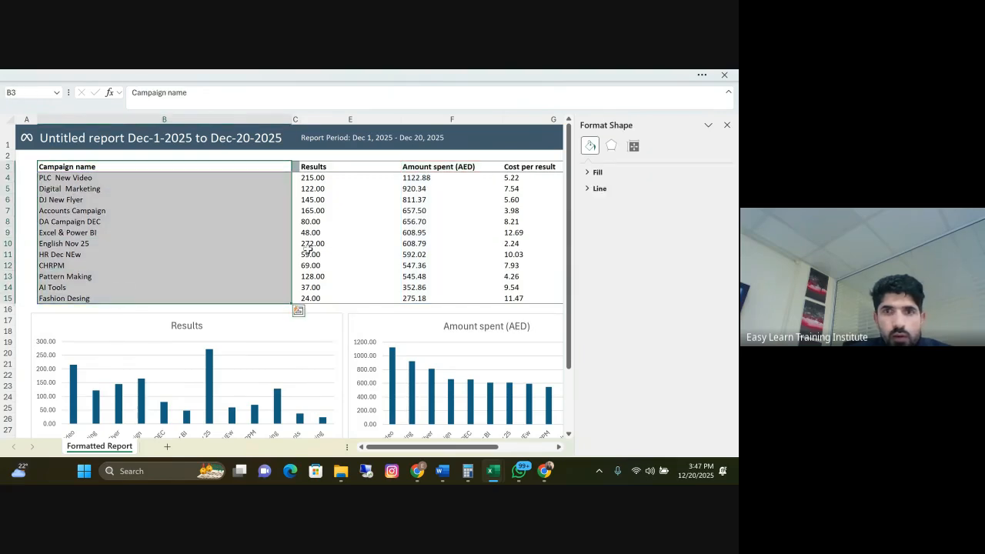
{"action": "left_click_drag", "start_coordinate": [515, 167], "coordinate": [520, 297]}
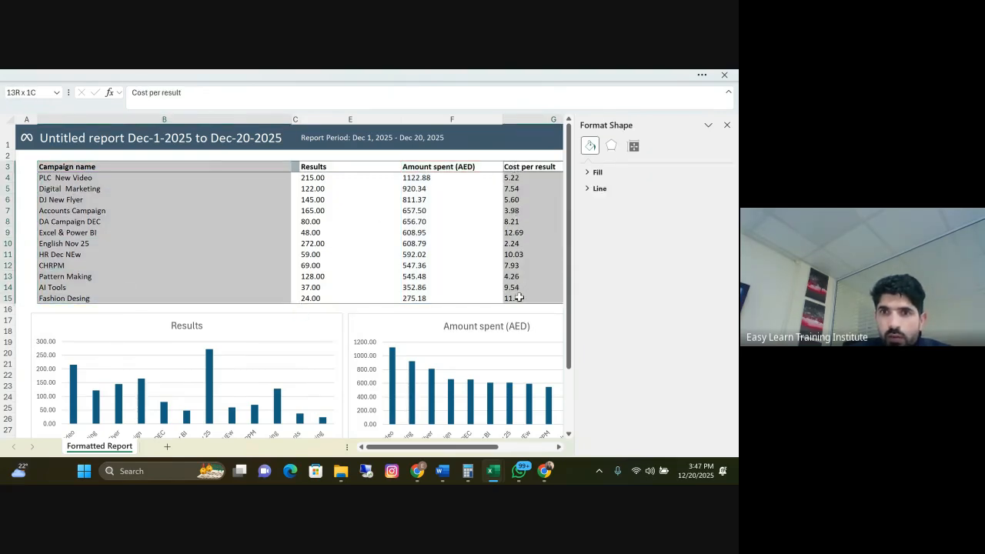
{"action": "left_click", "coordinate": [136, 74]}
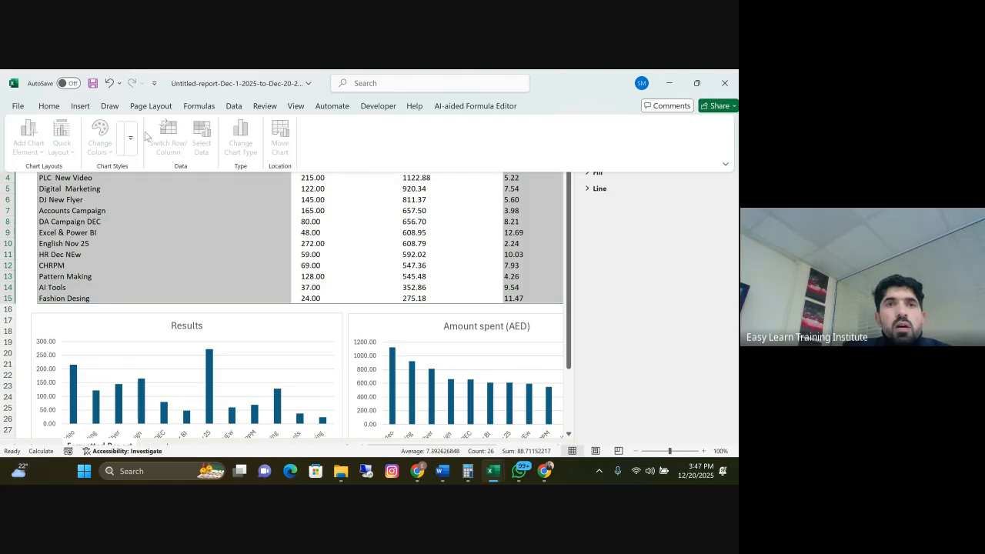
{"action": "left_click", "coordinate": [81, 106]}
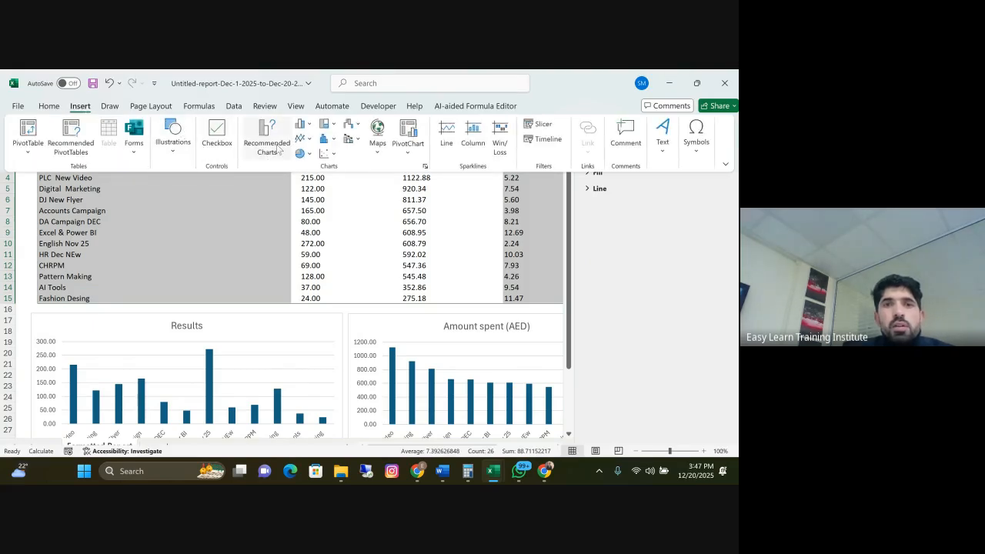
{"action": "left_click", "coordinate": [271, 137]}
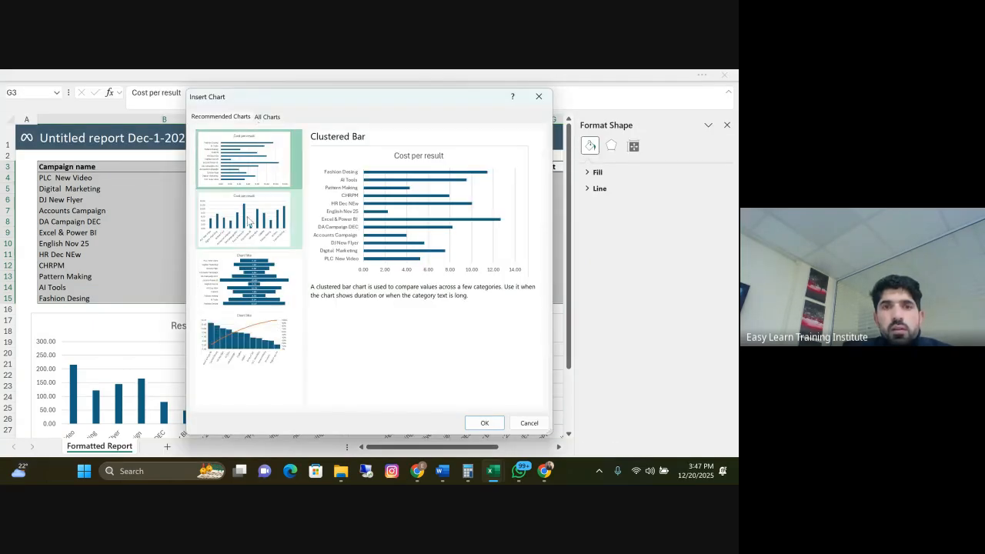
{"action": "left_click", "coordinate": [294, 231]}
{"action": "left_click", "coordinate": [485, 423]}
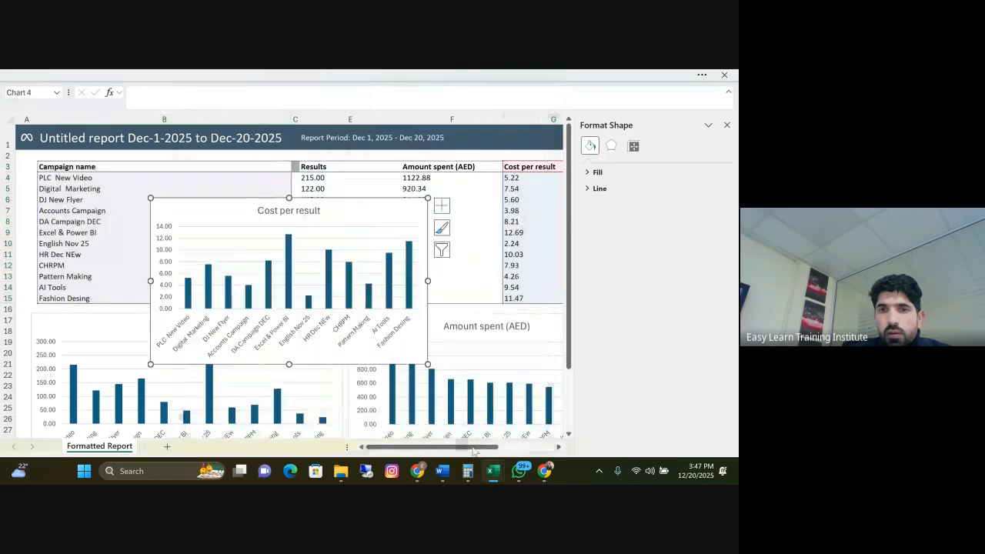
Dismiss the chart formatting options and place the Cost per result chart just right of the Amount spent (AED) chart, aligned with it
{"action": "left_click_drag", "start_coordinate": [474, 447], "coordinate": [699, 449]}
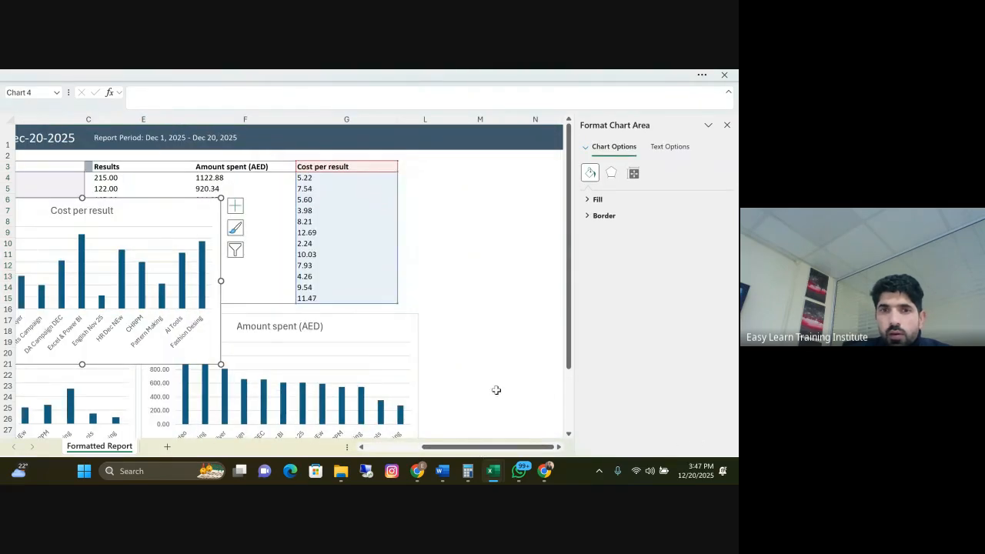
{"action": "left_click_drag", "start_coordinate": [138, 217], "coordinate": [674, 358]}
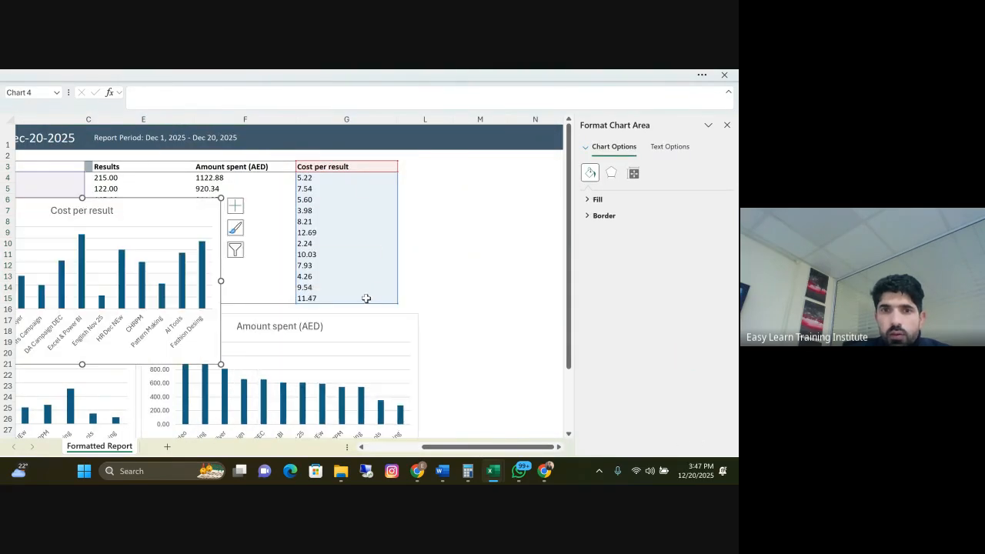
{"action": "left_click_drag", "start_coordinate": [111, 210], "coordinate": [604, 331]}
{"action": "left_click_drag", "start_coordinate": [189, 220], "coordinate": [628, 341]}
{"action": "left_click_drag", "start_coordinate": [146, 211], "coordinate": [737, 176]}
{"action": "left_click", "coordinate": [726, 126]}
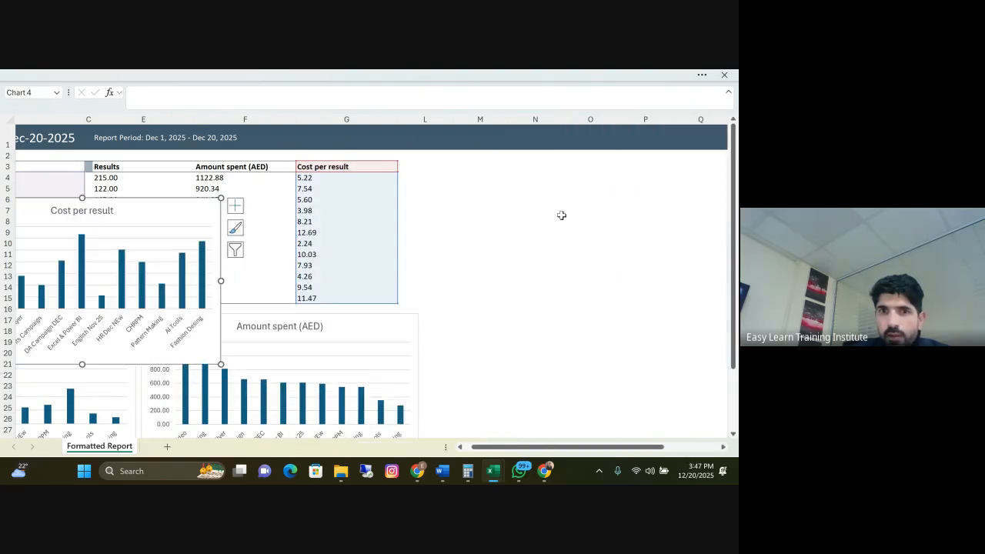
{"action": "left_click_drag", "start_coordinate": [158, 204], "coordinate": [352, 324]}
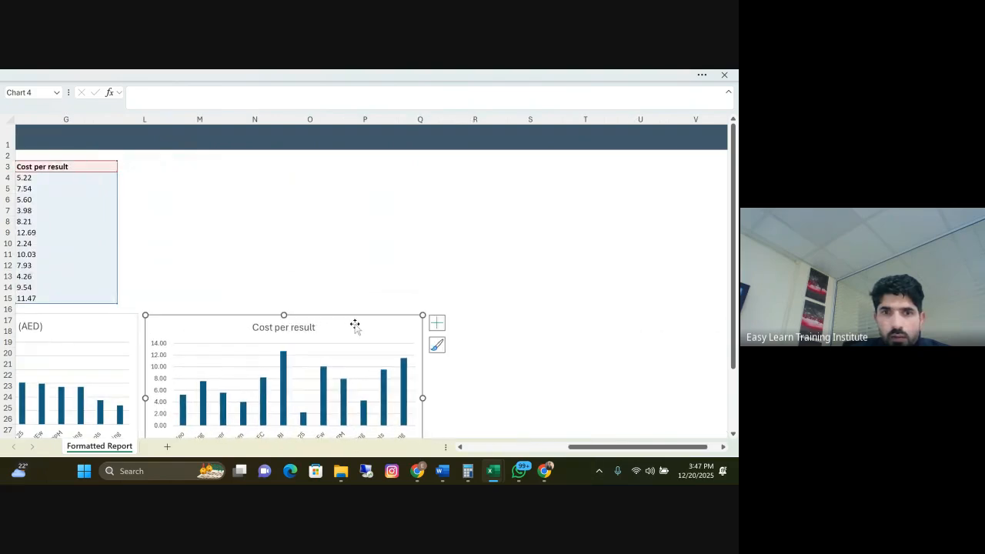
Move the Cost per result chart out of the row to below Amount spent (AED), and drop the Results chart into the empty rows further down
{"action": "left_click_drag", "start_coordinate": [642, 448], "coordinate": [539, 448]}
{"action": "scroll", "coordinate": [223, 308], "scroll_direction": "down", "scroll_amount": 3}
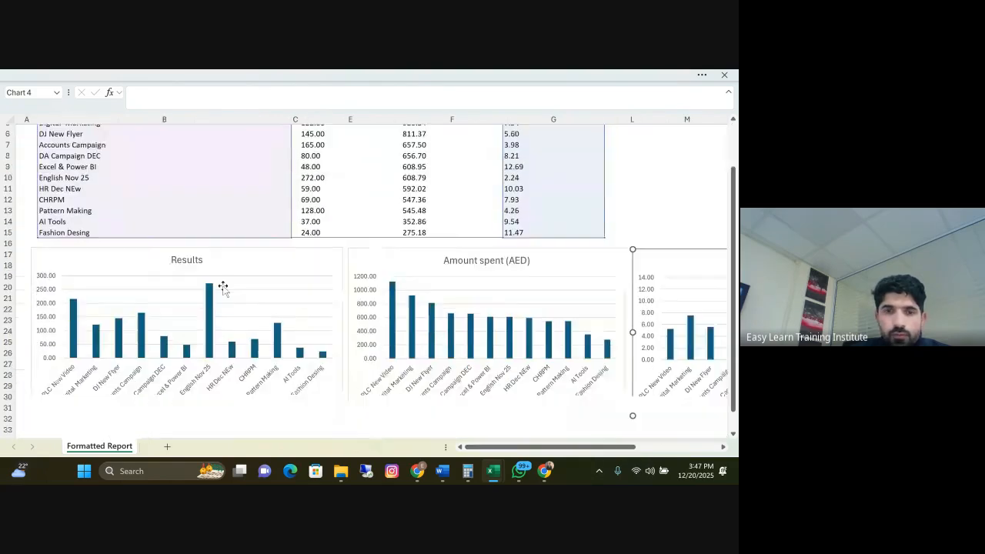
{"action": "scroll", "coordinate": [257, 320], "scroll_direction": "up", "scroll_amount": 1}
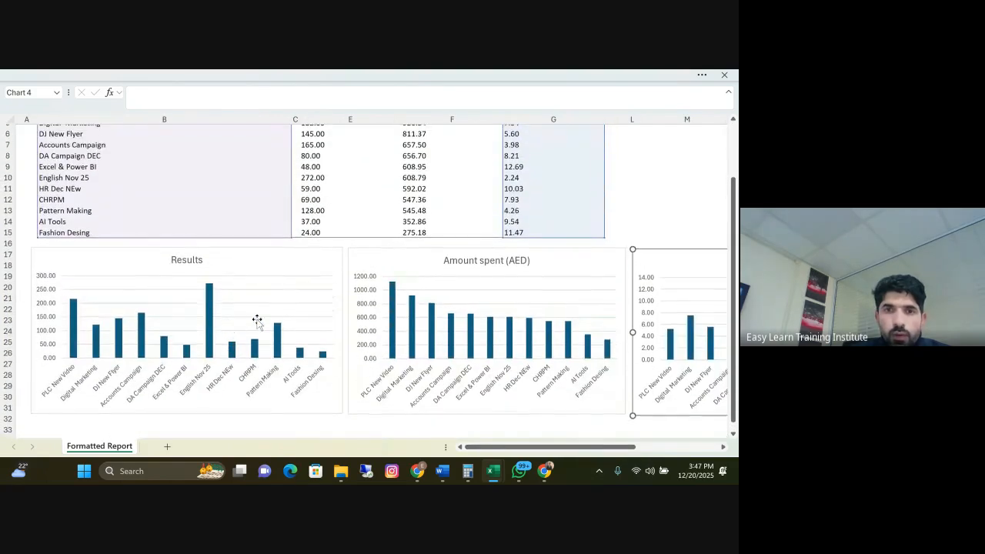
{"action": "left_click", "coordinate": [558, 261]}
{"action": "left_click_drag", "start_coordinate": [695, 259], "coordinate": [179, 331]}
{"action": "scroll", "coordinate": [254, 231], "scroll_direction": "down", "scroll_amount": 5}
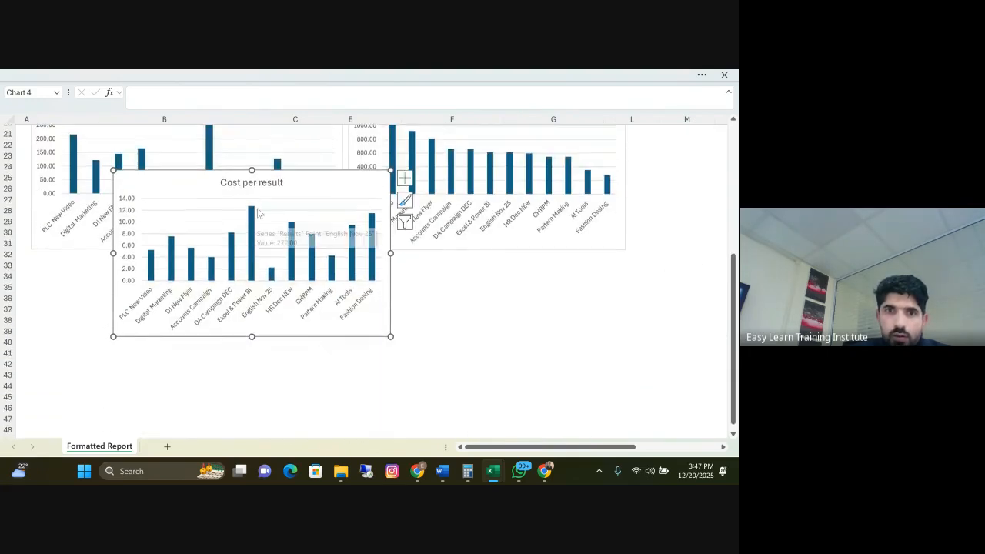
{"action": "left_click_drag", "start_coordinate": [286, 181], "coordinate": [527, 289]}
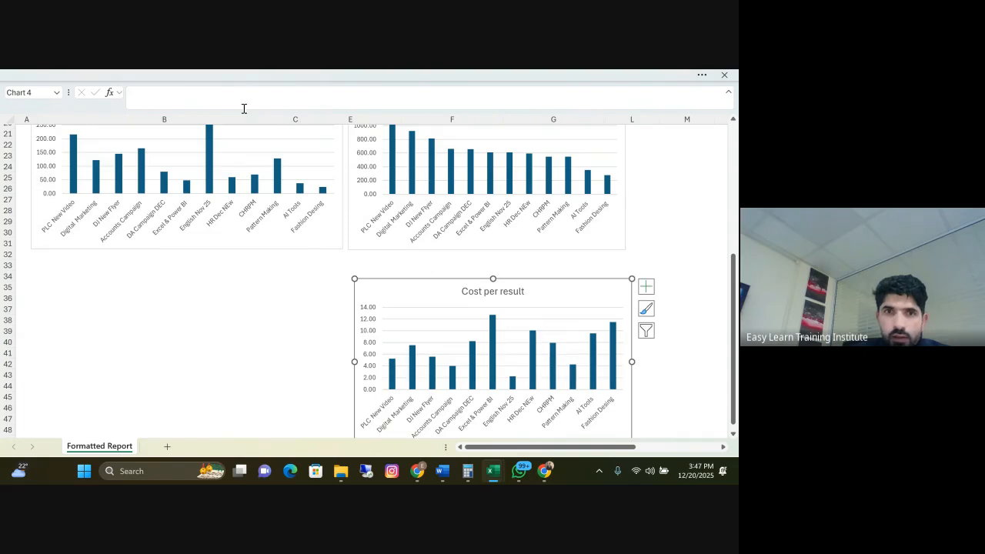
{"action": "left_click_drag", "start_coordinate": [335, 138], "coordinate": [257, 400]}
Place the Cost per result chart directly beneath the table from column B, with the Amount spent (AED) chart just right of it and aligned
{"action": "left_click_drag", "start_coordinate": [367, 291], "coordinate": [85, 132]}
{"action": "scroll", "coordinate": [258, 243], "scroll_direction": "up", "scroll_amount": 3}
{"action": "left_click_drag", "start_coordinate": [259, 243], "coordinate": [230, 199]}
{"action": "left_click_drag", "start_coordinate": [351, 202], "coordinate": [323, 198]}
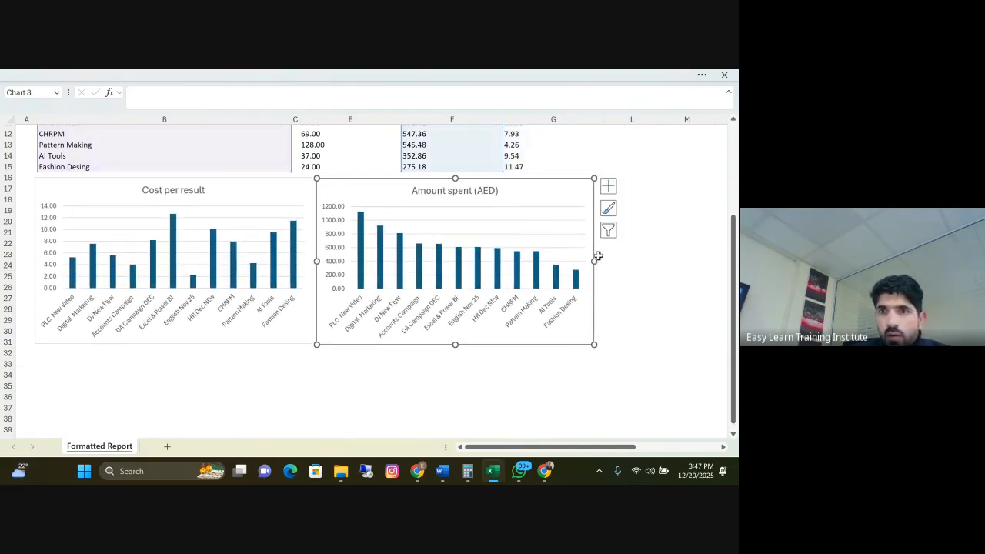
Widen the Amount spent (AED) chart by extending its right edge to about the end of column O
{"action": "left_click_drag", "start_coordinate": [595, 260], "coordinate": [705, 261]}
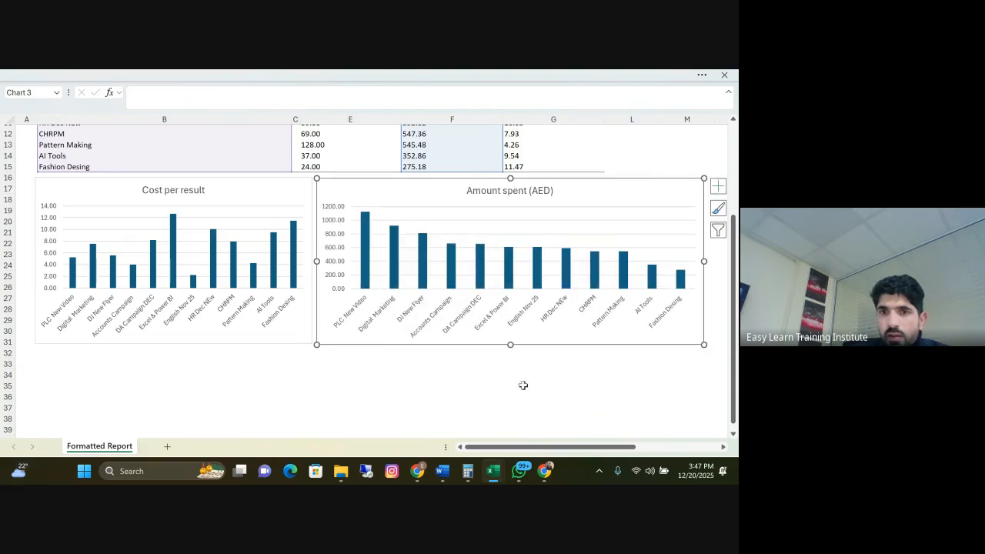
{"action": "left_click_drag", "start_coordinate": [544, 450], "coordinate": [628, 450]}
{"action": "left_click_drag", "start_coordinate": [388, 263], "coordinate": [496, 261]}
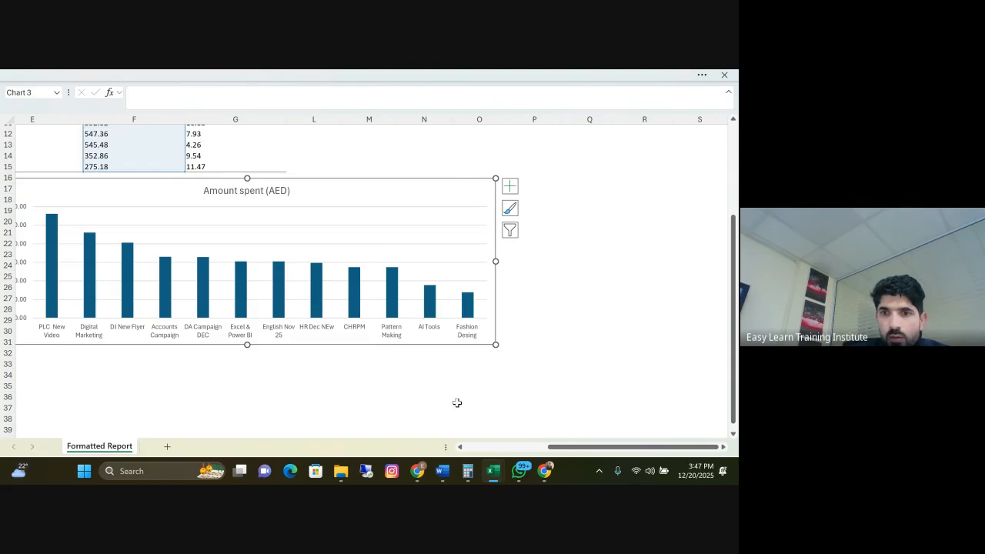
{"action": "left_click_drag", "start_coordinate": [565, 446], "coordinate": [411, 425]}
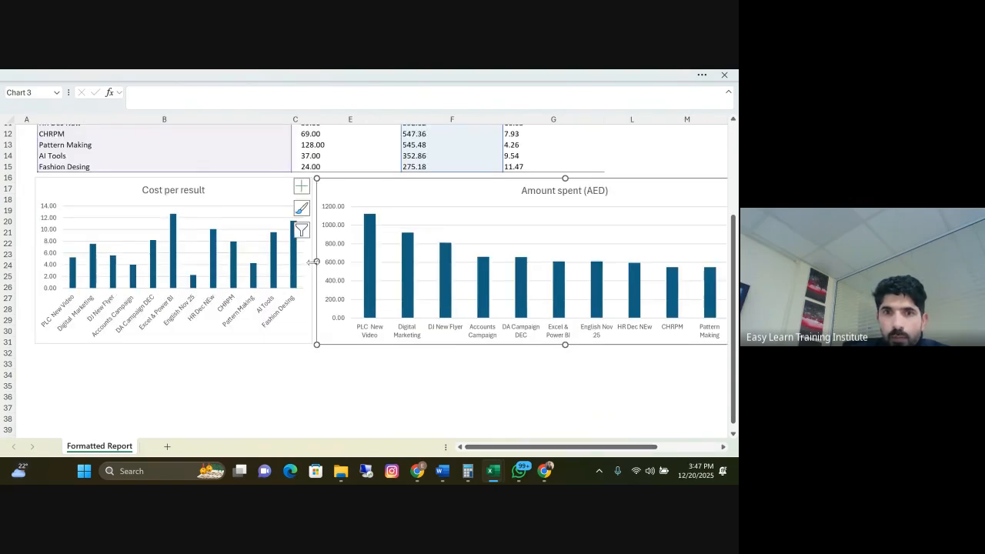
Pull the Amount spent (AED) chart's left edge in to column G and widen the Cost per result chart to about the end of column F
{"action": "left_click_drag", "start_coordinate": [316, 262], "coordinate": [581, 275]}
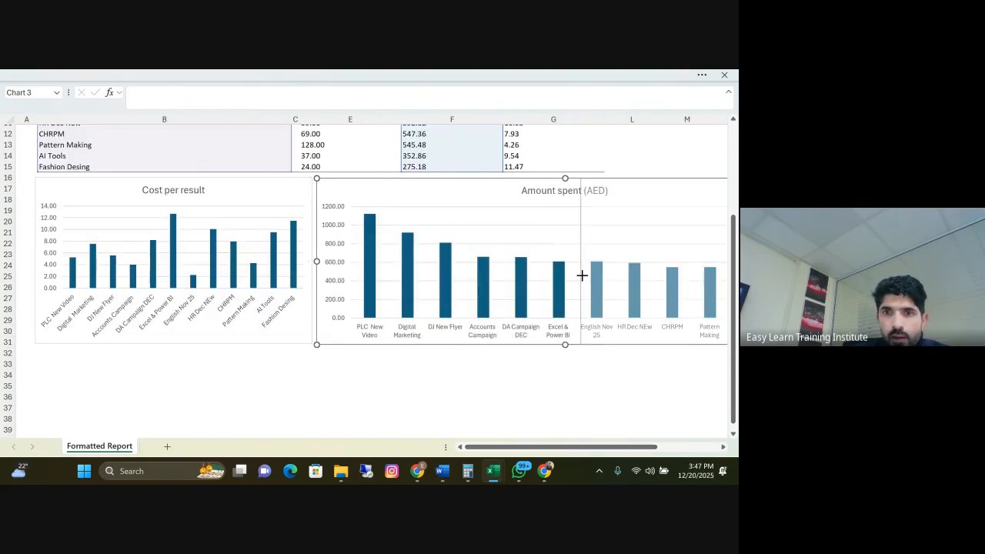
{"action": "left_click", "coordinate": [307, 261]}
{"action": "left_click_drag", "start_coordinate": [308, 260], "coordinate": [473, 279]}
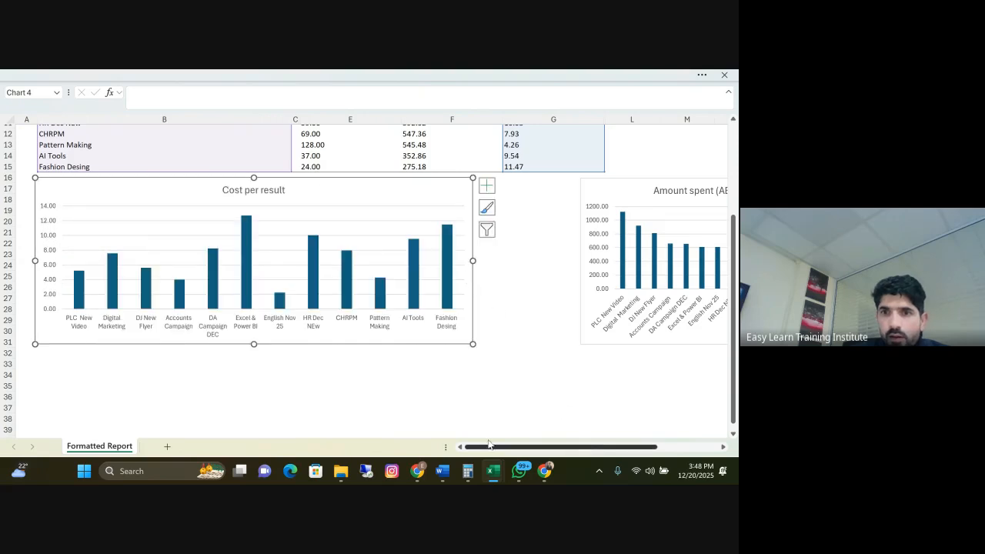
Stretch the Amount spent (AED) chart left to meet the Cost per result chart and right to the end of column P
{"action": "left_click", "coordinate": [583, 263]}
{"action": "left_click_drag", "start_coordinate": [582, 263], "coordinate": [476, 258]}
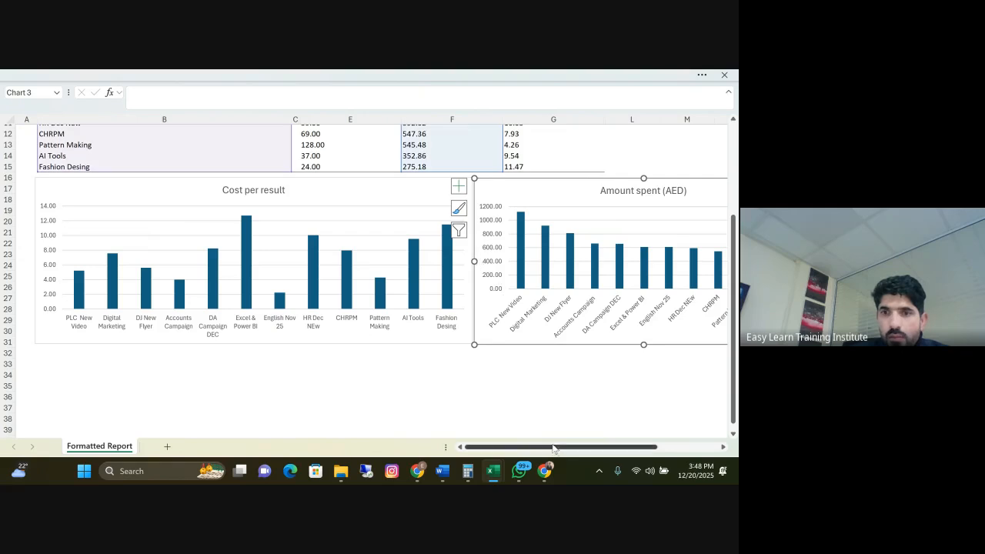
{"action": "scroll", "coordinate": [641, 398], "scroll_direction": "right", "scroll_amount": 5}
{"action": "left_click_drag", "start_coordinate": [606, 260], "coordinate": [678, 262]}
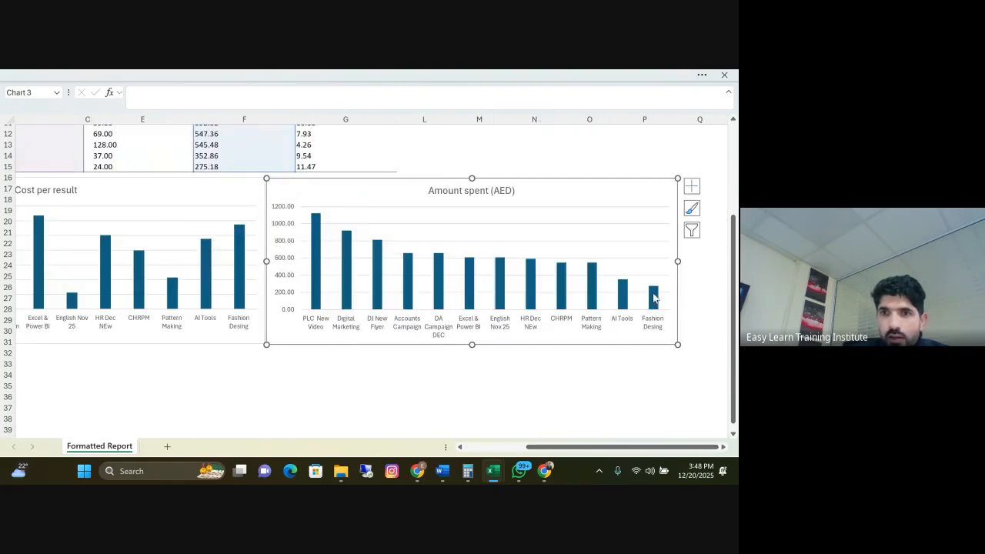
Delete the vertical value axes from the Amount spent (AED) and Cost per result charts
{"action": "left_click", "coordinate": [293, 212]}
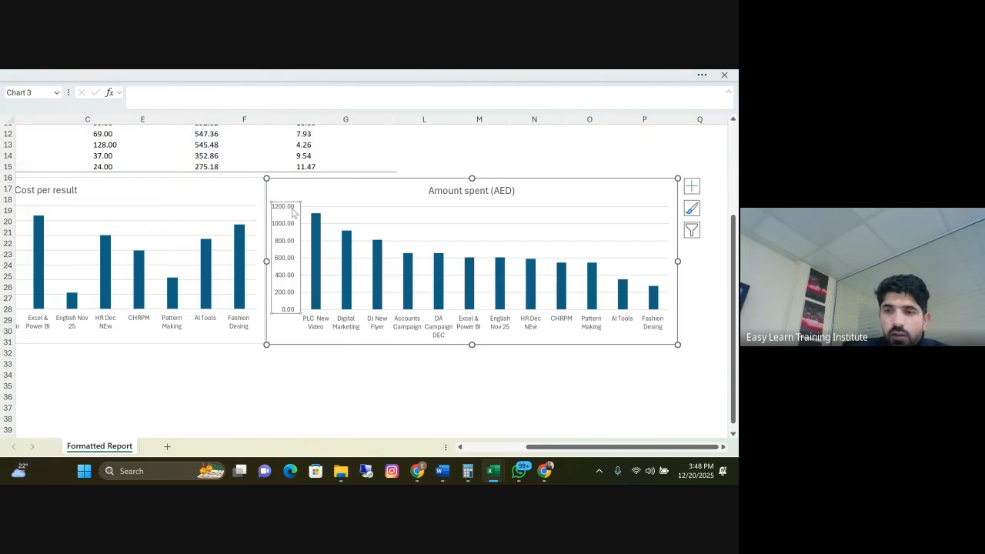
{"action": "key", "text": "Delete"}
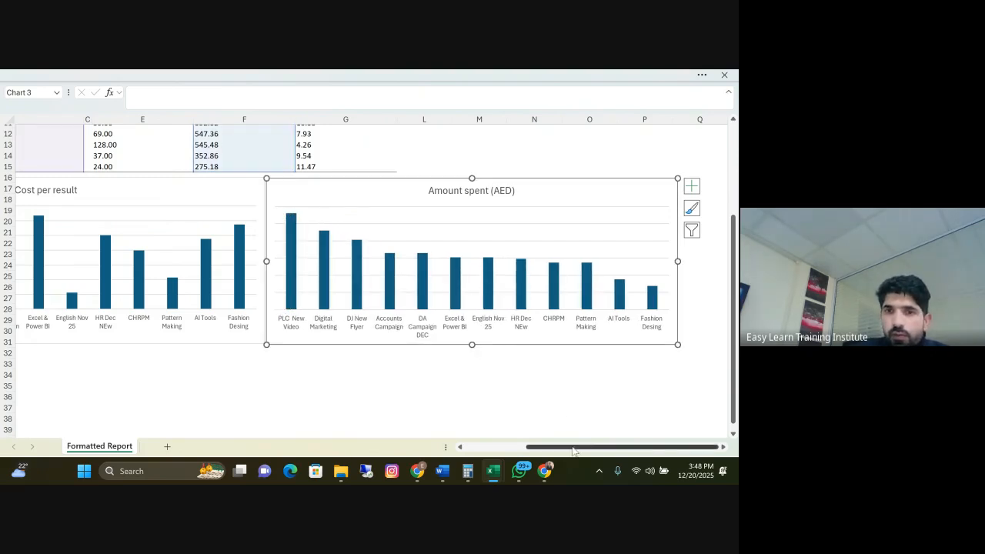
{"action": "left_click_drag", "start_coordinate": [573, 447], "coordinate": [512, 446]}
{"action": "left_click", "coordinate": [50, 215]}
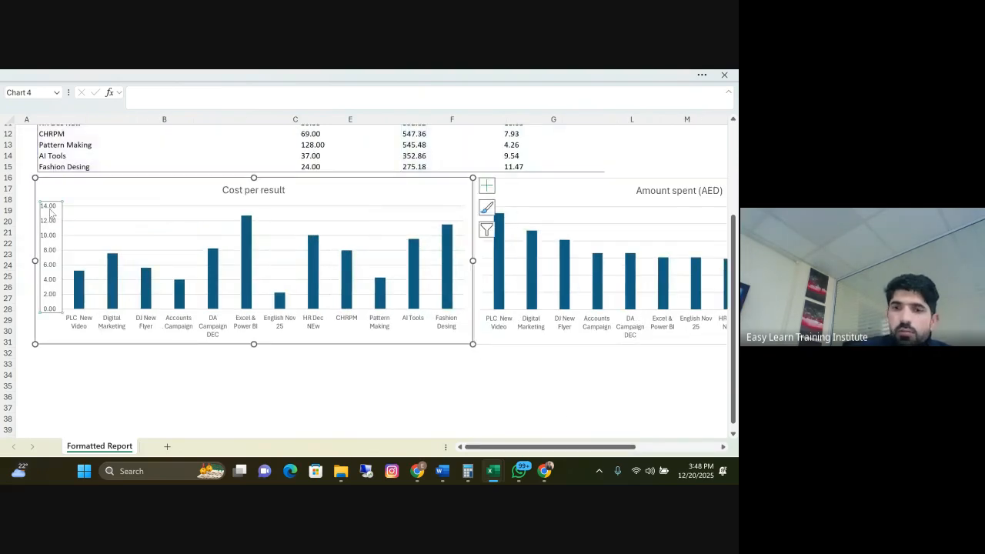
{"action": "key", "text": "Delete"}
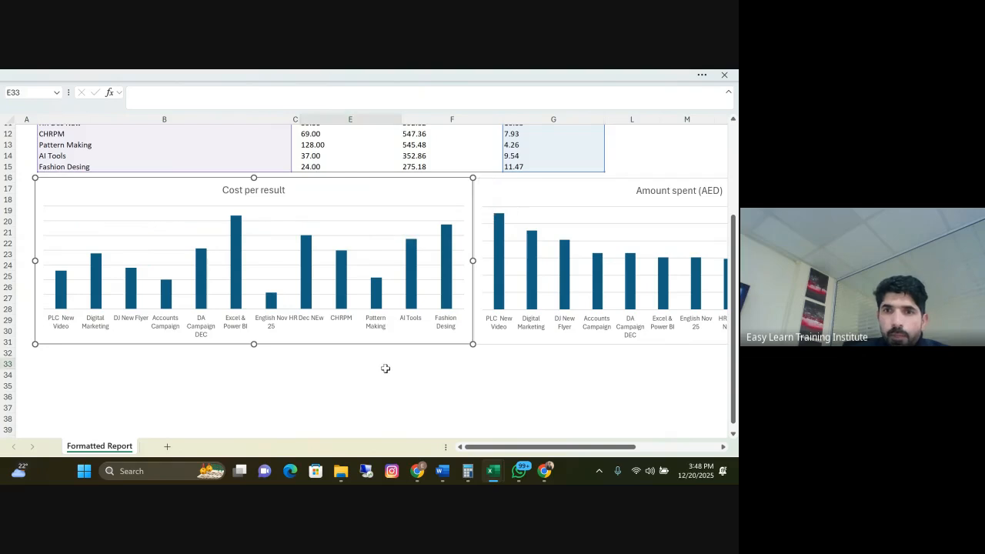
{"action": "left_click", "coordinate": [385, 369]}
Keep the ribbon always shown and apply the dark blue outline shape style to the Cost per result and Amount spent (AED) chart titles
{"action": "left_click", "coordinate": [265, 193]}
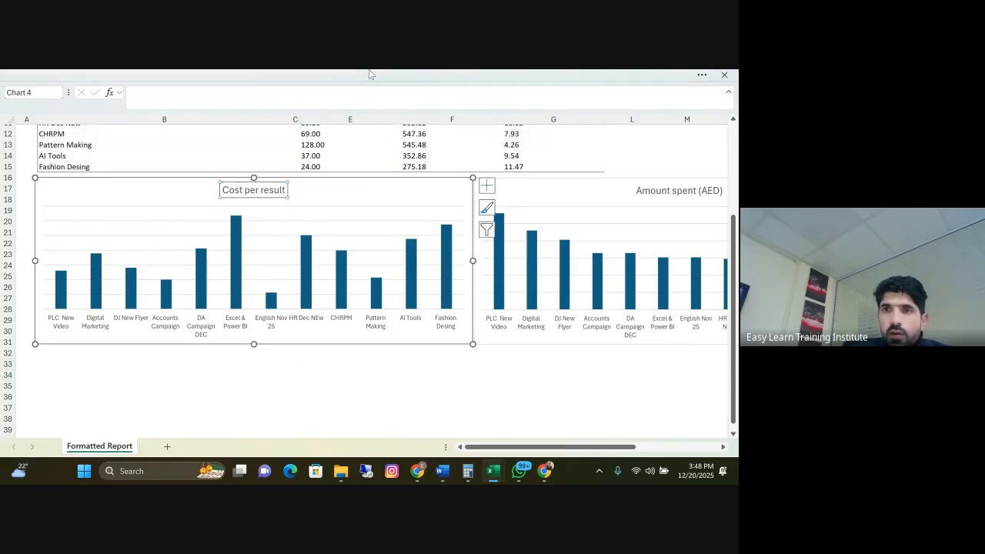
{"action": "left_click", "coordinate": [370, 76]}
{"action": "left_click", "coordinate": [728, 164]}
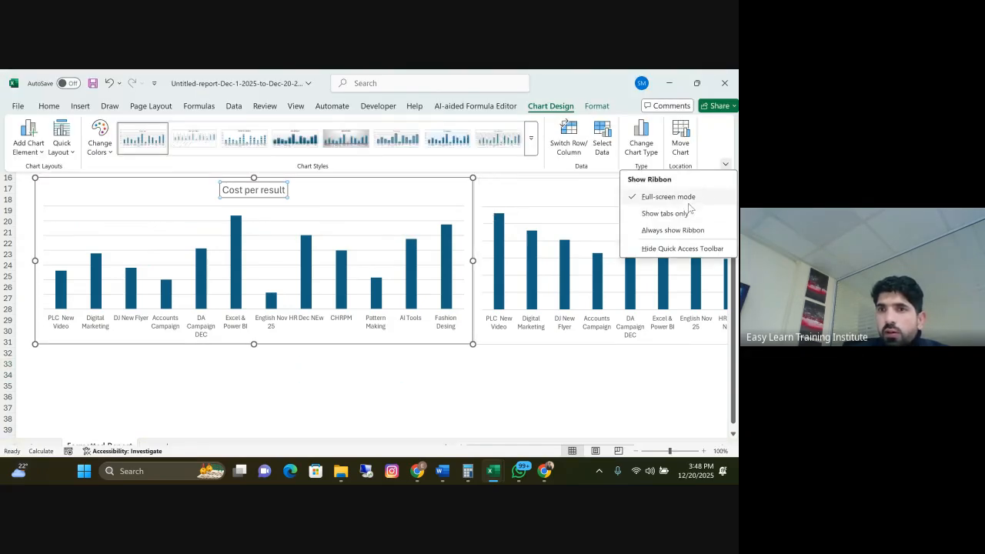
{"action": "left_click", "coordinate": [695, 231]}
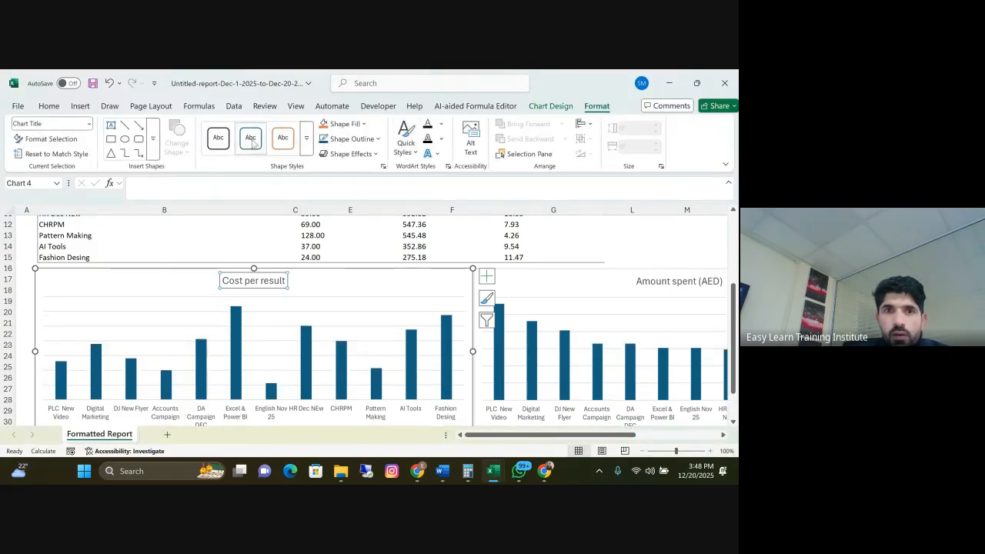
{"action": "left_click", "coordinate": [654, 282]}
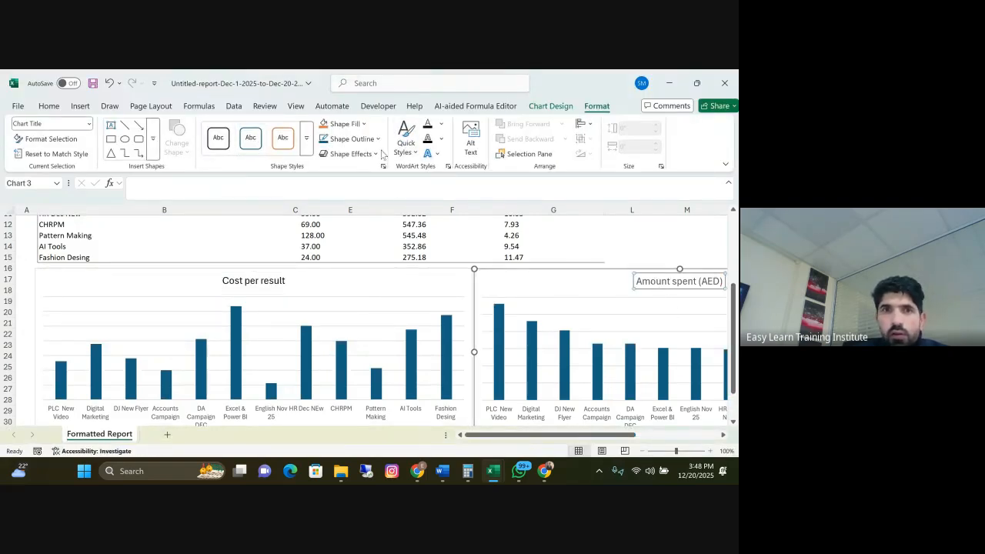
Move the Results chart up so it starts at row 32, directly beneath the Cost per result chart
{"action": "scroll", "coordinate": [455, 248], "scroll_direction": "down", "scroll_amount": 3}
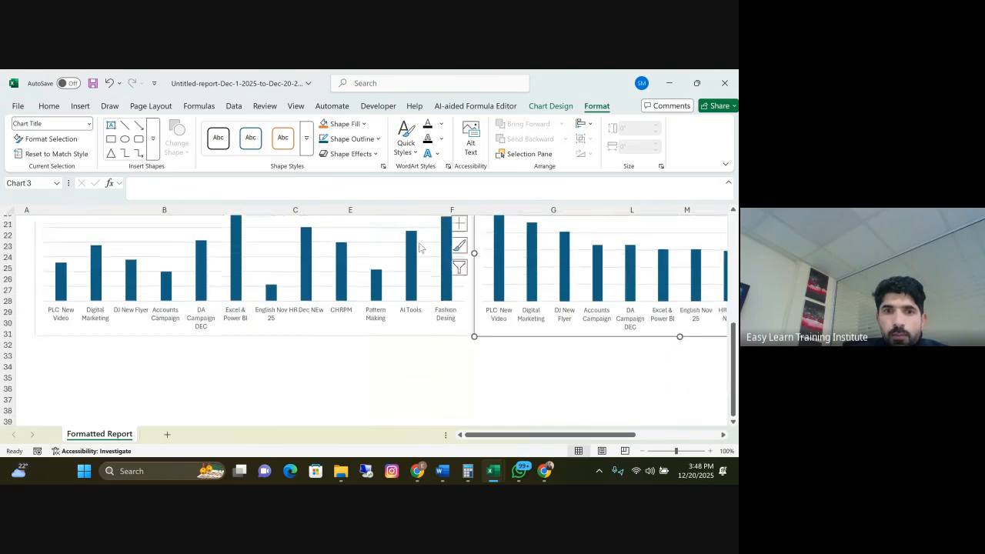
{"action": "scroll", "coordinate": [251, 332], "scroll_direction": "down", "scroll_amount": 4}
{"action": "scroll", "coordinate": [222, 331], "scroll_direction": "up", "scroll_amount": 3}
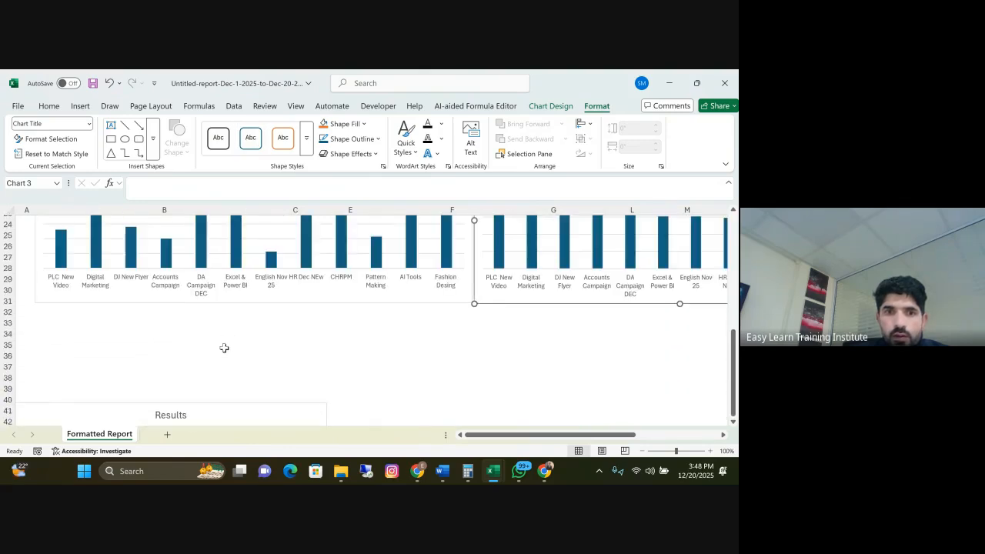
{"action": "left_click_drag", "start_coordinate": [222, 408], "coordinate": [264, 328]}
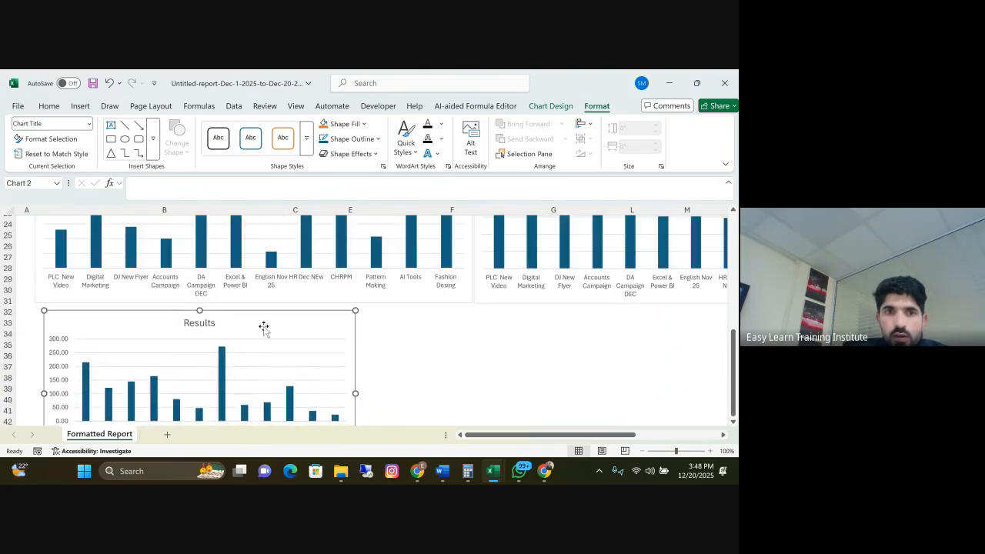
Widen the Results chart to about 15.3 inches so it spans the full width of the two charts above it
{"action": "scroll", "coordinate": [301, 379], "scroll_direction": "up", "scroll_amount": 4}
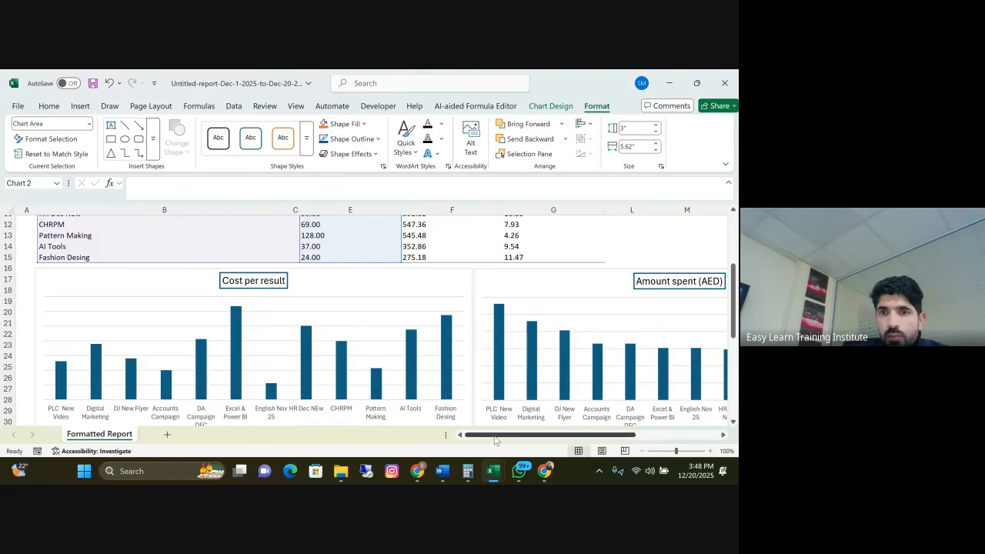
{"action": "scroll", "coordinate": [266, 296], "scroll_direction": "down", "scroll_amount": 3}
{"action": "scroll", "coordinate": [328, 346], "scroll_direction": "down", "scroll_amount": 3}
{"action": "left_click_drag", "start_coordinate": [355, 328], "coordinate": [552, 328]}
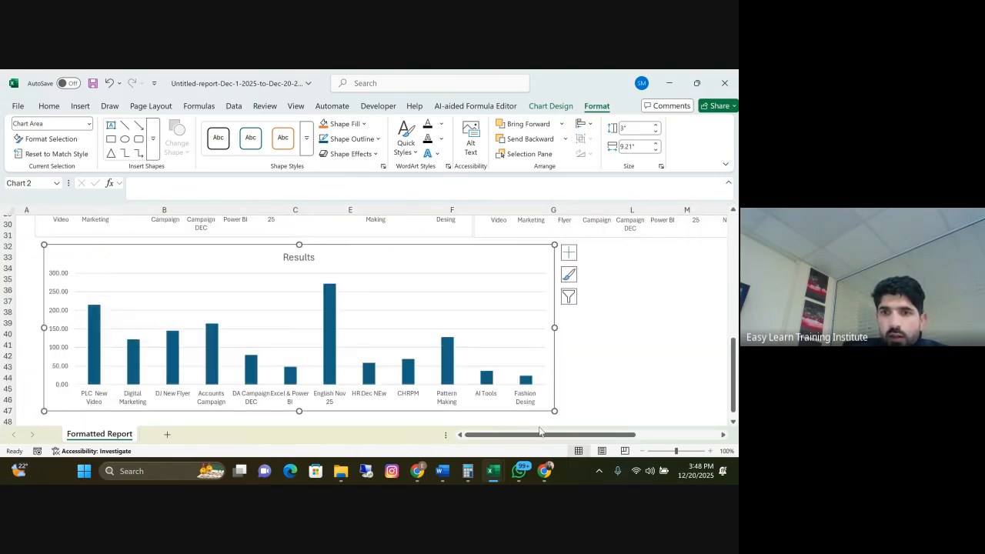
{"action": "scroll", "coordinate": [502, 377], "scroll_direction": "right", "scroll_amount": 3}
{"action": "left_click_drag", "start_coordinate": [397, 328], "coordinate": [677, 328]}
{"action": "scroll", "coordinate": [651, 443], "scroll_direction": "right", "scroll_amount": 2}
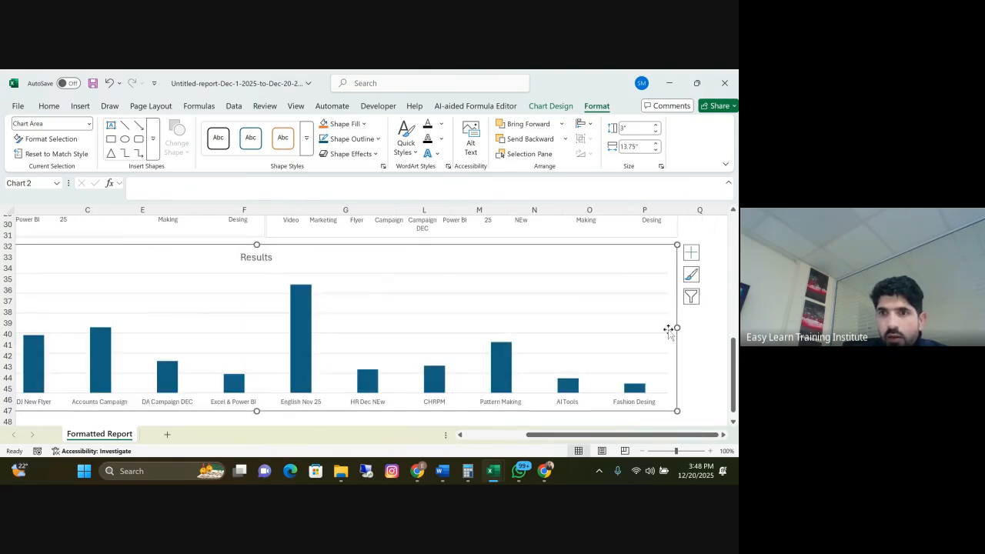
{"action": "scroll", "coordinate": [239, 308], "scroll_direction": "up", "scroll_amount": 1}
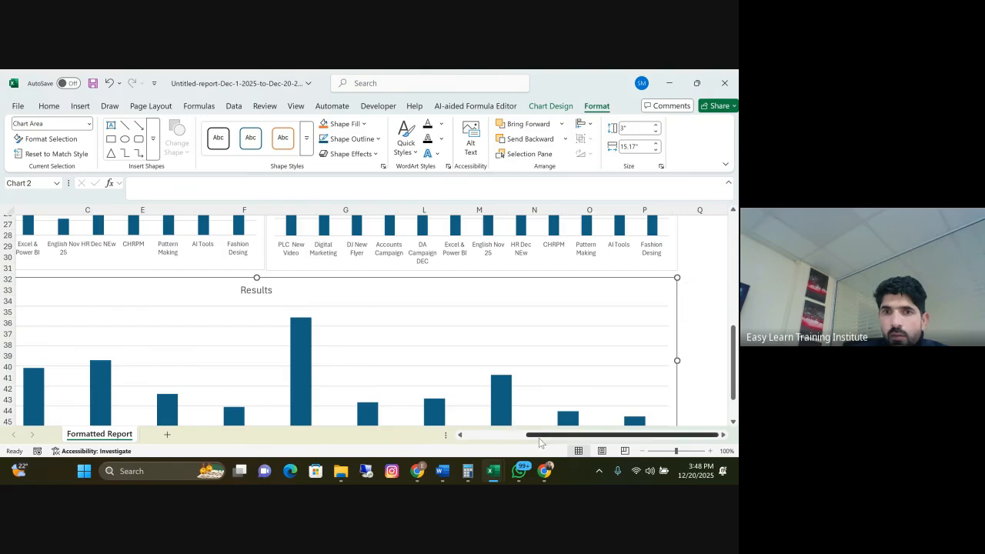
{"action": "scroll", "coordinate": [545, 443], "scroll_direction": "left", "scroll_amount": 3}
{"action": "scroll", "coordinate": [131, 336], "scroll_direction": "up", "scroll_amount": 1}
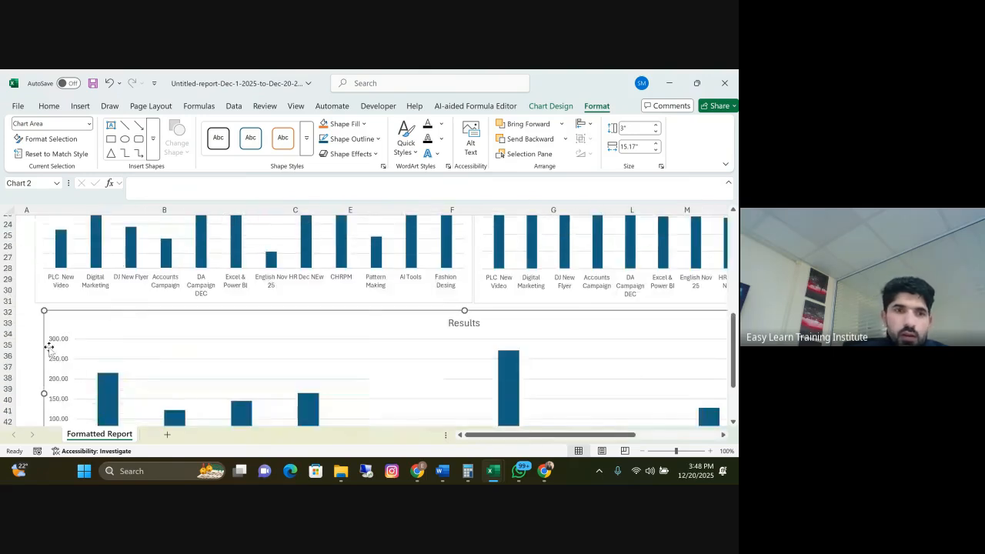
Give the Cost per result chart's columns a gradient fill using the dark purple preset gradient
{"action": "scroll", "coordinate": [170, 335], "scroll_direction": "up", "scroll_amount": 4}
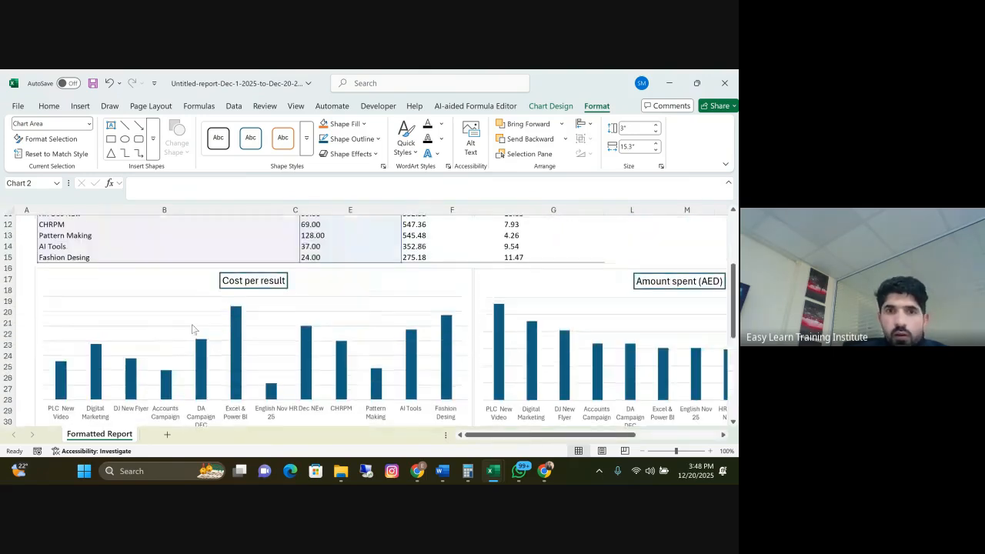
{"action": "double_click", "coordinate": [413, 340]}
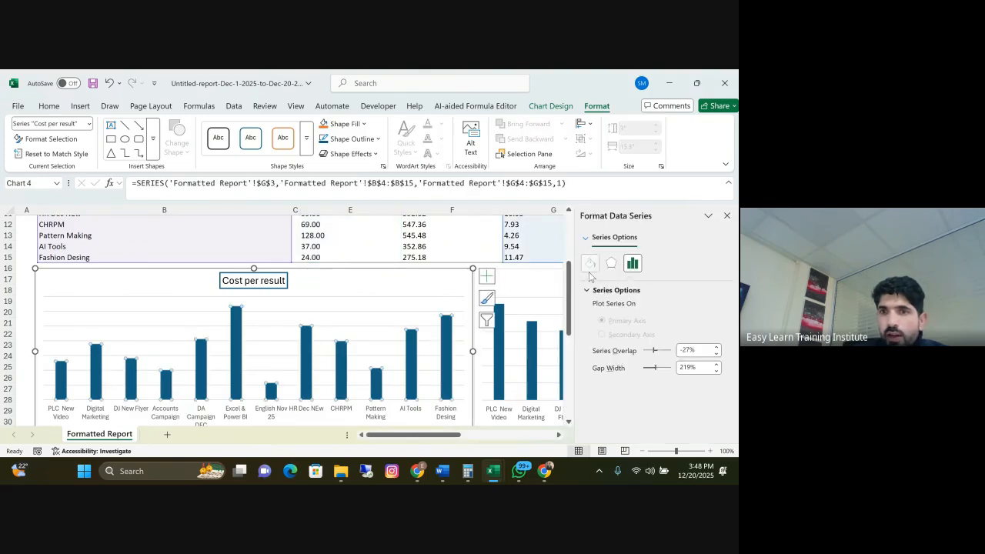
{"action": "left_click", "coordinate": [589, 264]}
{"action": "left_click", "coordinate": [598, 290]}
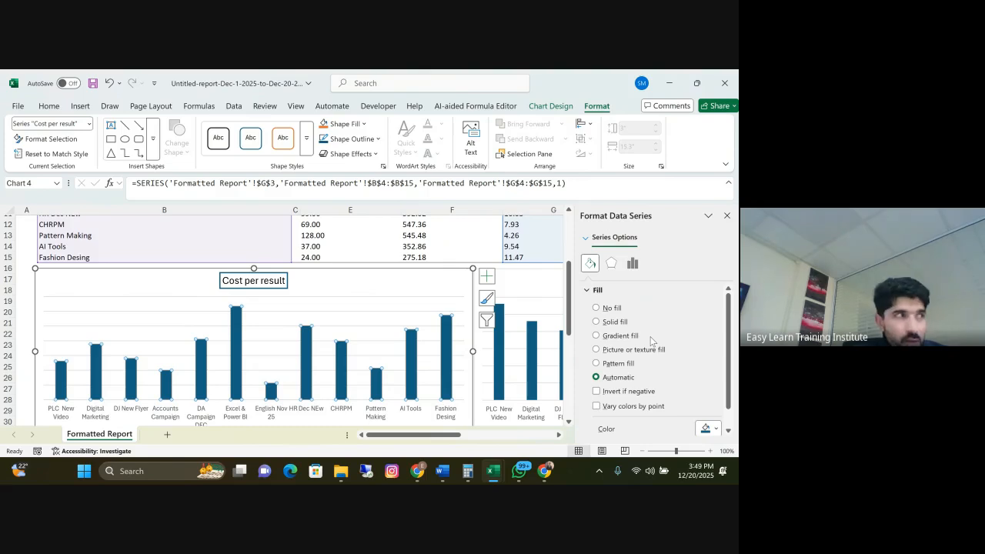
{"action": "left_click", "coordinate": [597, 337]}
{"action": "left_click", "coordinate": [716, 429]}
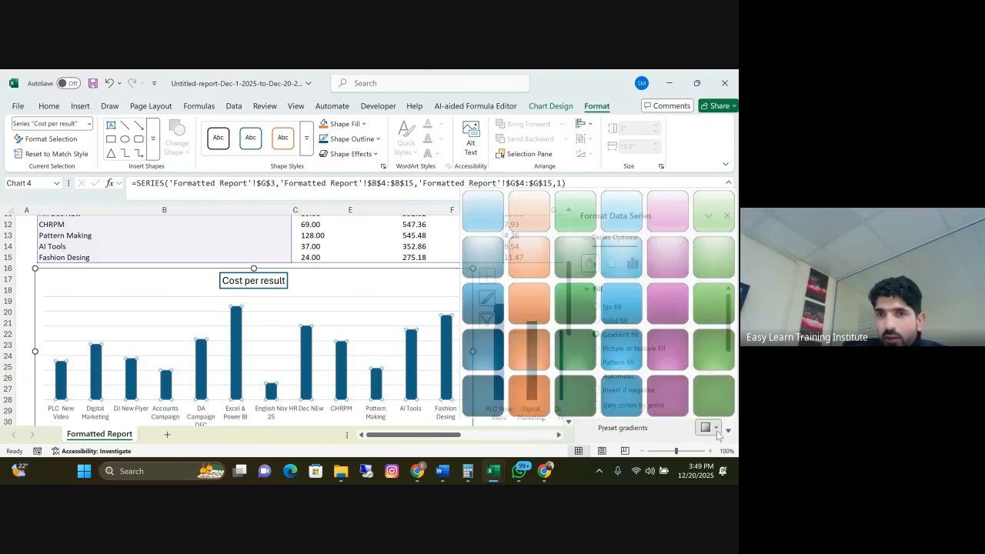
{"action": "left_click", "coordinate": [664, 391]}
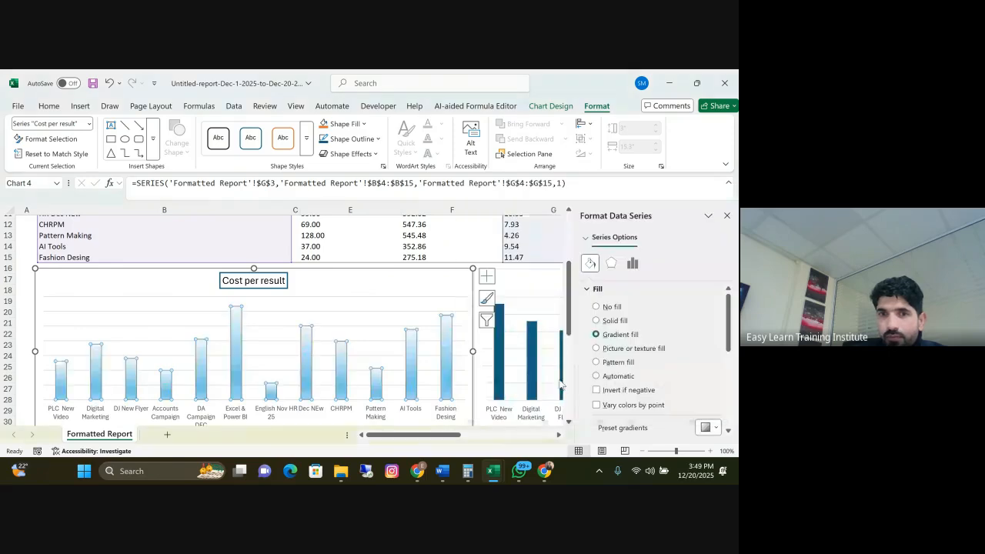
{"action": "left_click", "coordinate": [716, 429]}
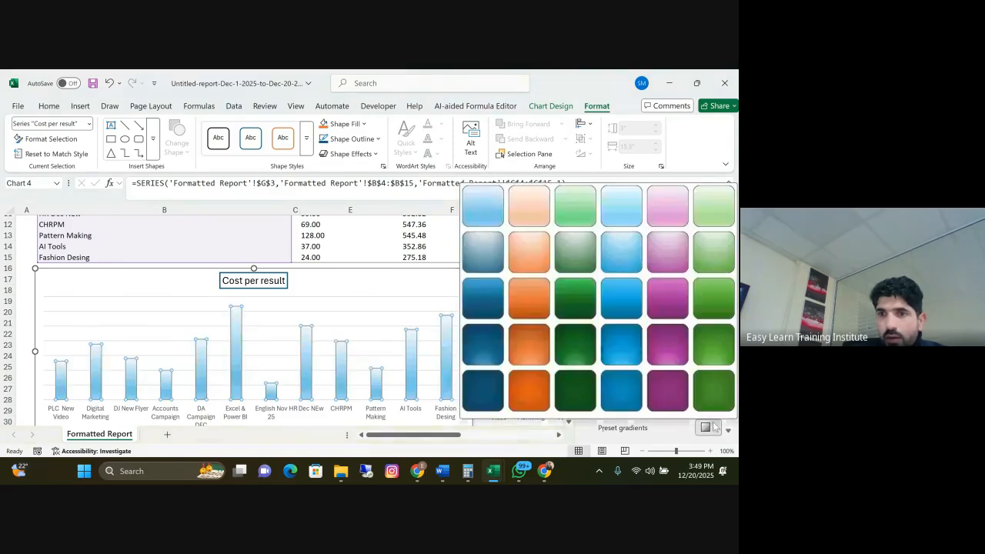
{"action": "left_click", "coordinate": [657, 376]}
Give the Amount spent (AED) chart's columns a gradient fill using the bottom-row bright blue preset gradient
{"action": "left_click_drag", "start_coordinate": [456, 435], "coordinate": [503, 436]}
{"action": "left_click", "coordinate": [251, 312]}
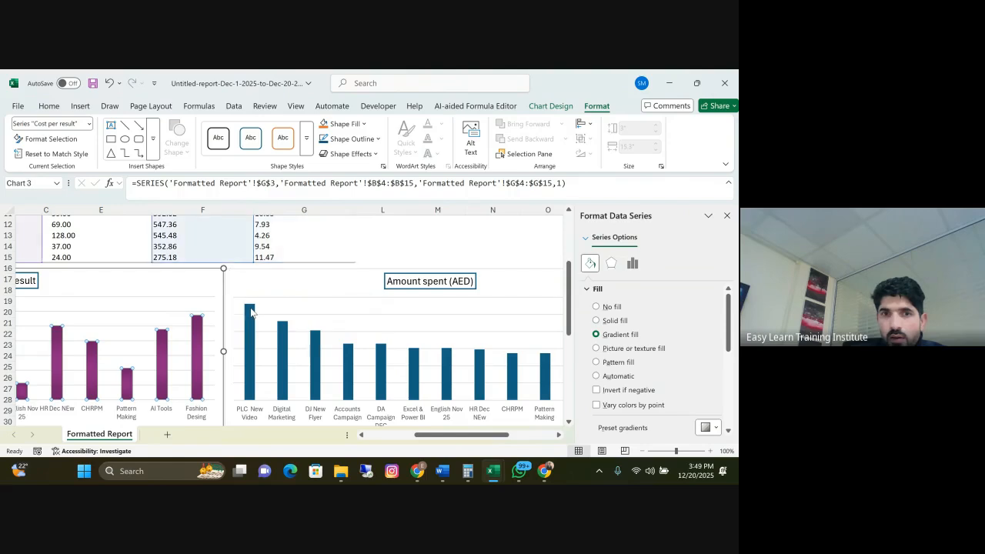
{"action": "left_click", "coordinate": [590, 264]}
{"action": "left_click", "coordinate": [597, 335]}
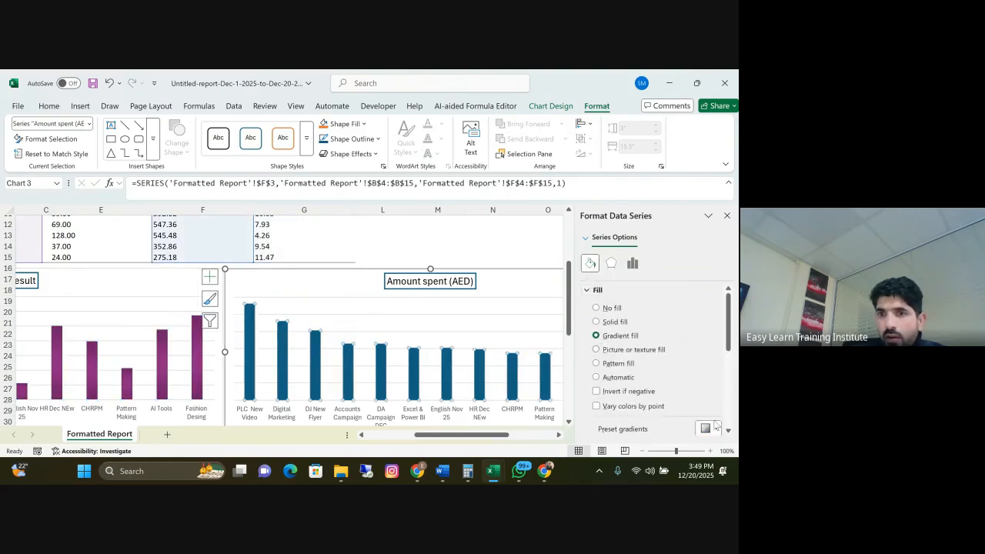
{"action": "left_click", "coordinate": [710, 428]}
{"action": "left_click", "coordinate": [666, 391]}
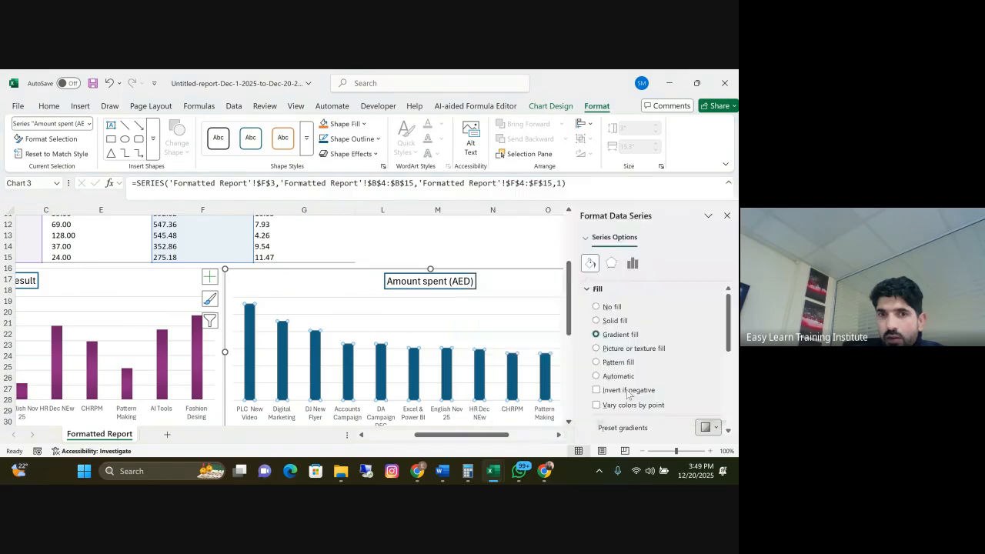
{"action": "left_click", "coordinate": [711, 428]}
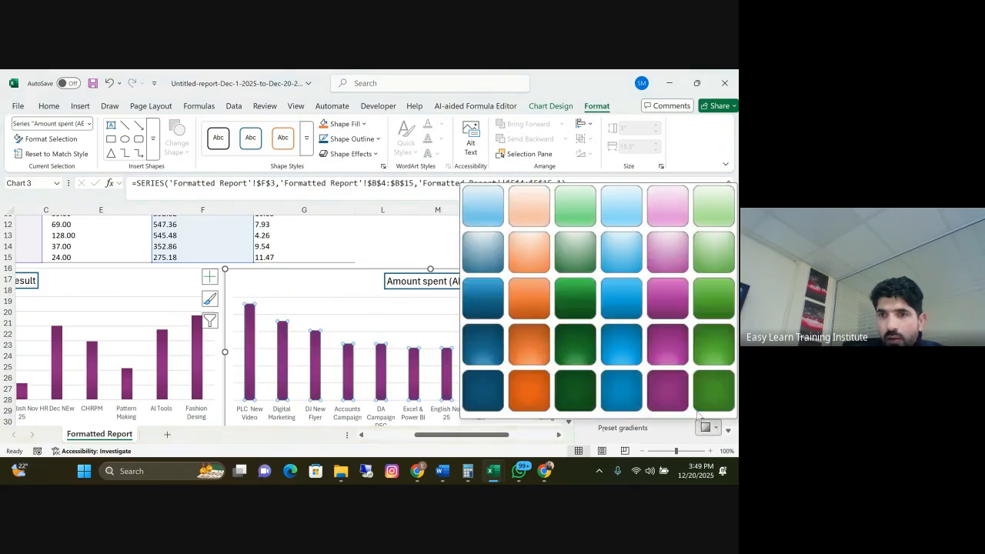
{"action": "left_click", "coordinate": [625, 387]}
{"action": "left_click_drag", "start_coordinate": [514, 436], "coordinate": [466, 437]}
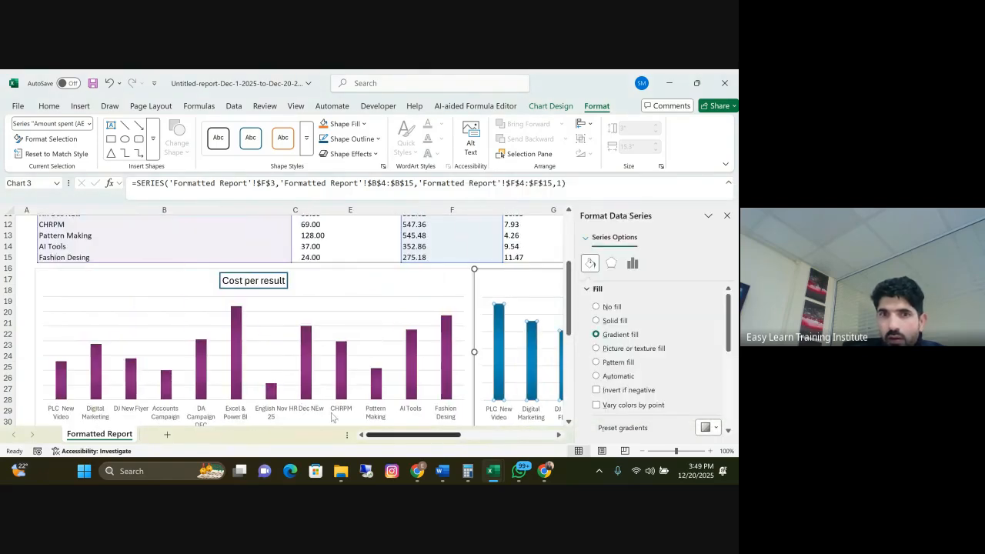
Delete the vertical value axis from the Results chart
{"action": "scroll", "coordinate": [228, 300], "scroll_direction": "down", "scroll_amount": 4}
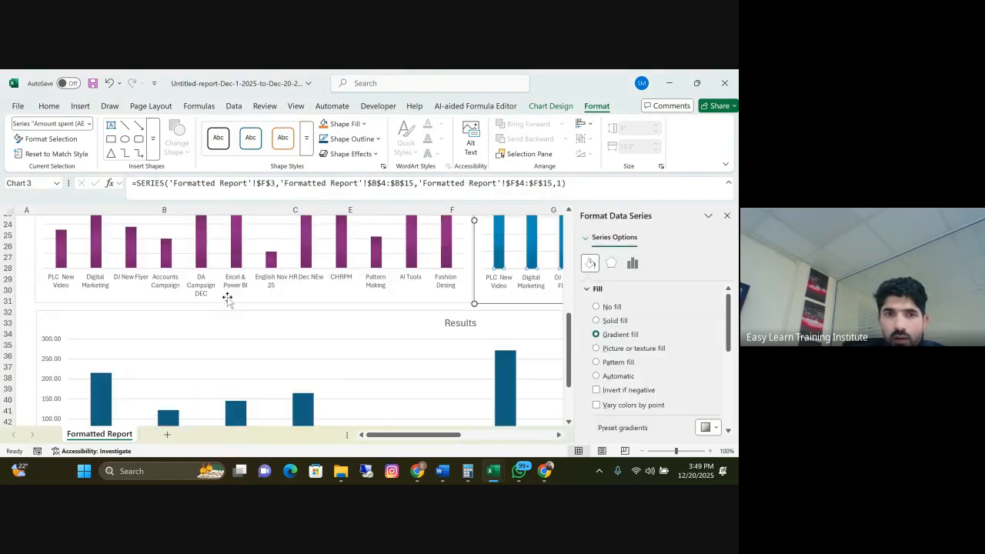
{"action": "left_click", "coordinate": [38, 338]}
{"action": "left_click", "coordinate": [60, 347]}
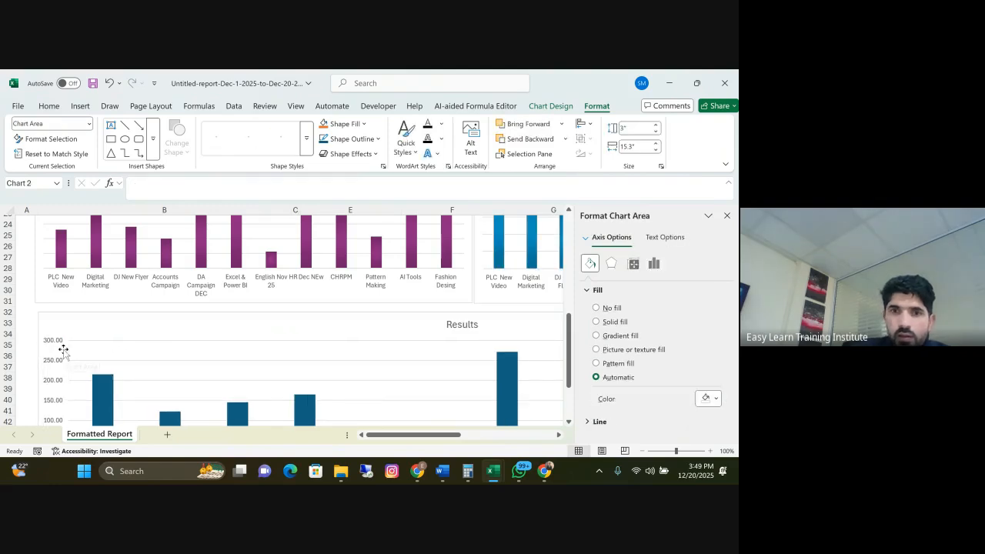
{"action": "key", "text": "Delete"}
Give the Results chart's columns a gradient fill using the bottom-row orange preset gradient
{"action": "scroll", "coordinate": [208, 292], "scroll_direction": "down", "scroll_amount": 1}
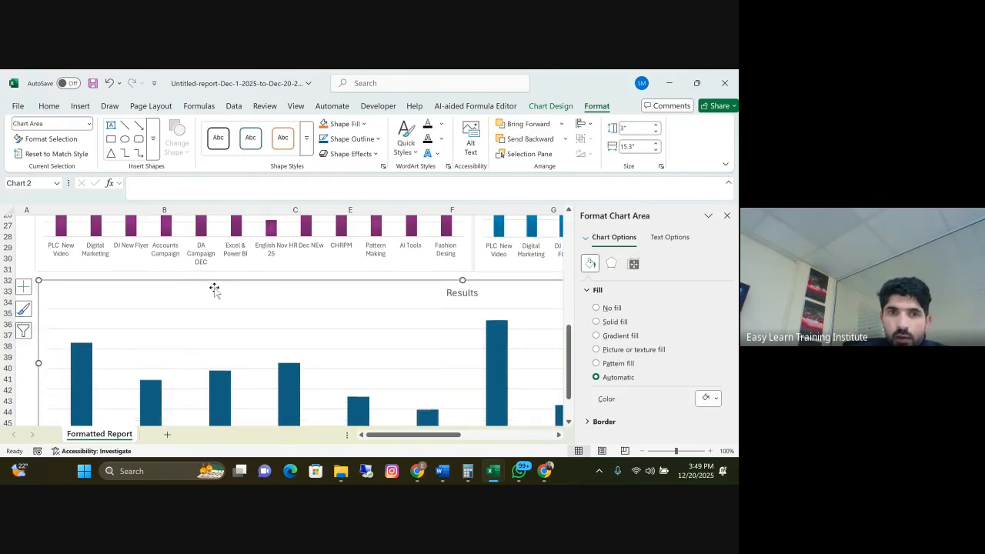
{"action": "left_click", "coordinate": [82, 354]}
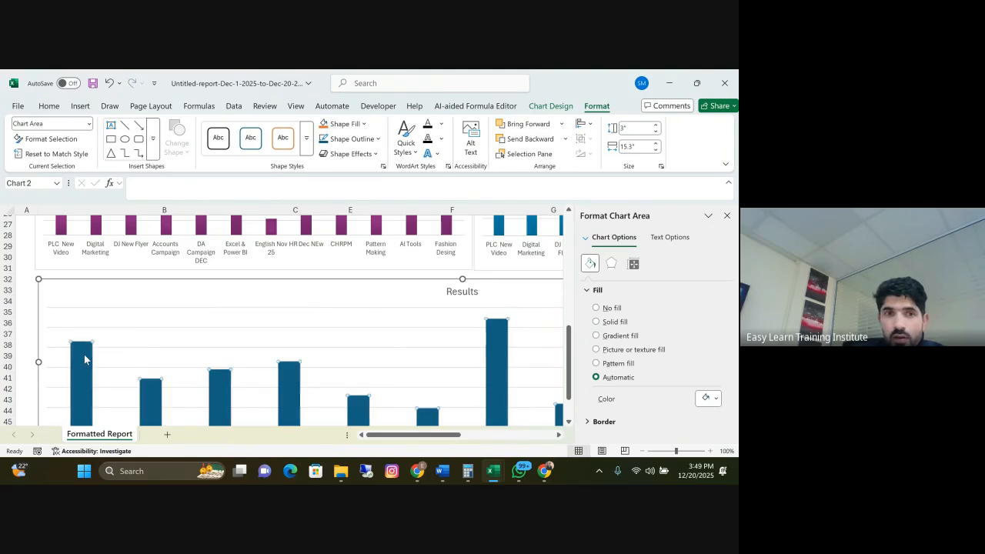
{"action": "left_click", "coordinate": [596, 337]}
{"action": "left_click", "coordinate": [709, 428]}
{"action": "left_click", "coordinate": [564, 391]}
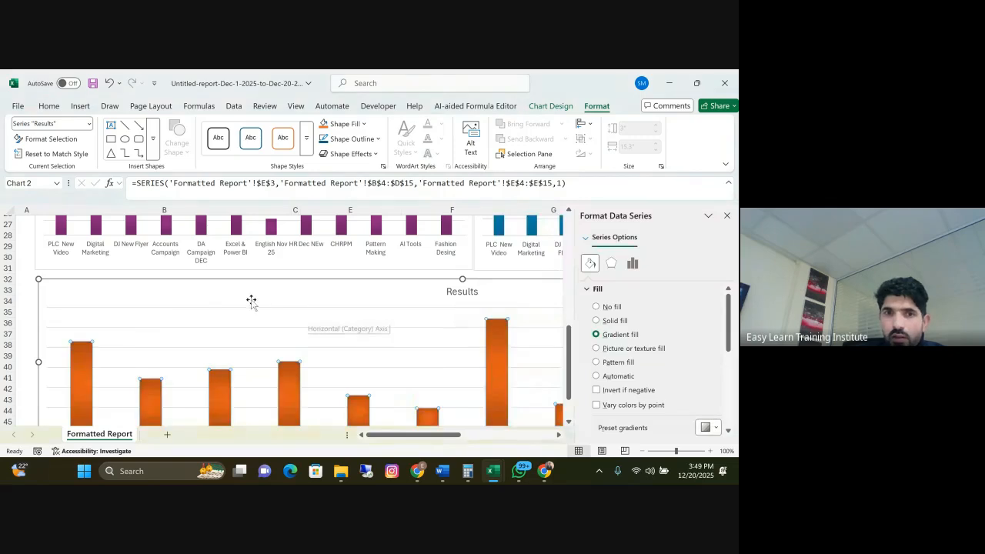
Add bold data labels to the Cost per result chart's columns and hide its gridlines
{"action": "scroll", "coordinate": [255, 300], "scroll_direction": "up", "scroll_amount": 4}
{"action": "scroll", "coordinate": [123, 299], "scroll_direction": "up", "scroll_amount": 2}
{"action": "left_click", "coordinate": [244, 336]}
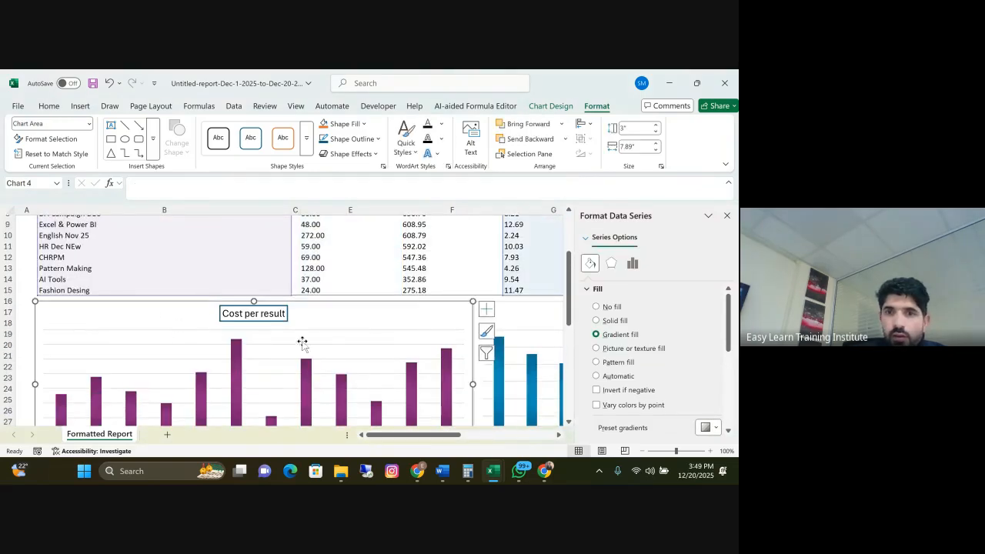
{"action": "left_click", "coordinate": [489, 311]}
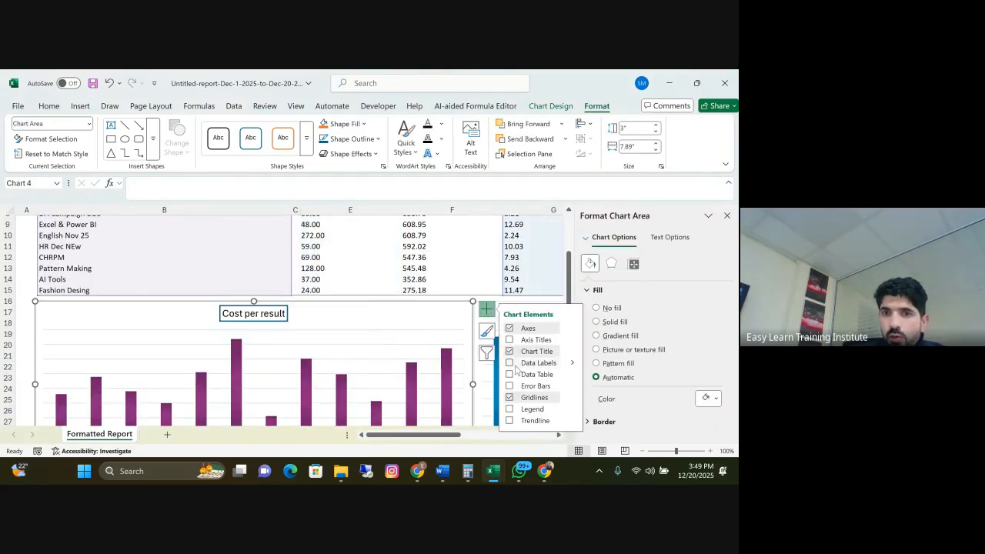
{"action": "left_click", "coordinate": [510, 364]}
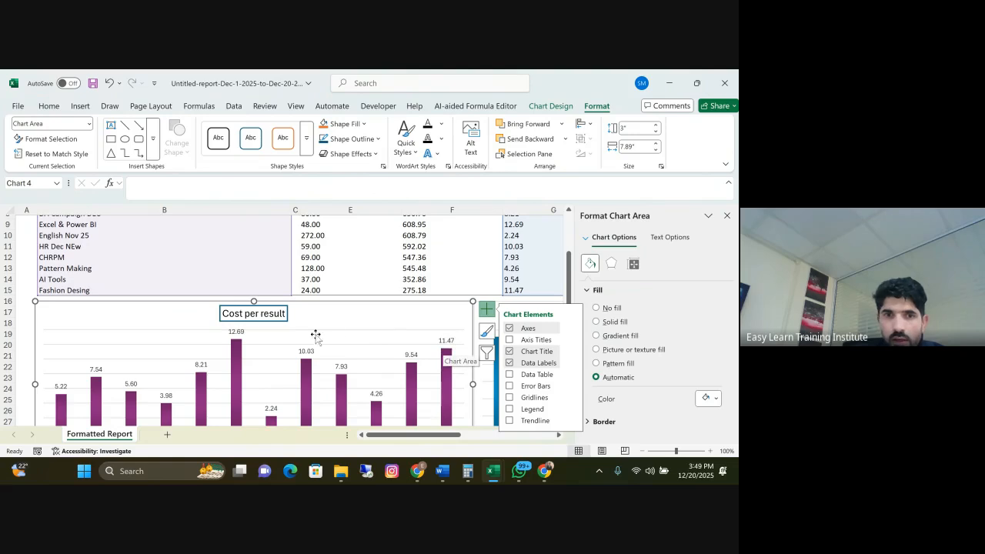
{"action": "left_click", "coordinate": [65, 387]}
{"action": "left_click", "coordinate": [48, 106]}
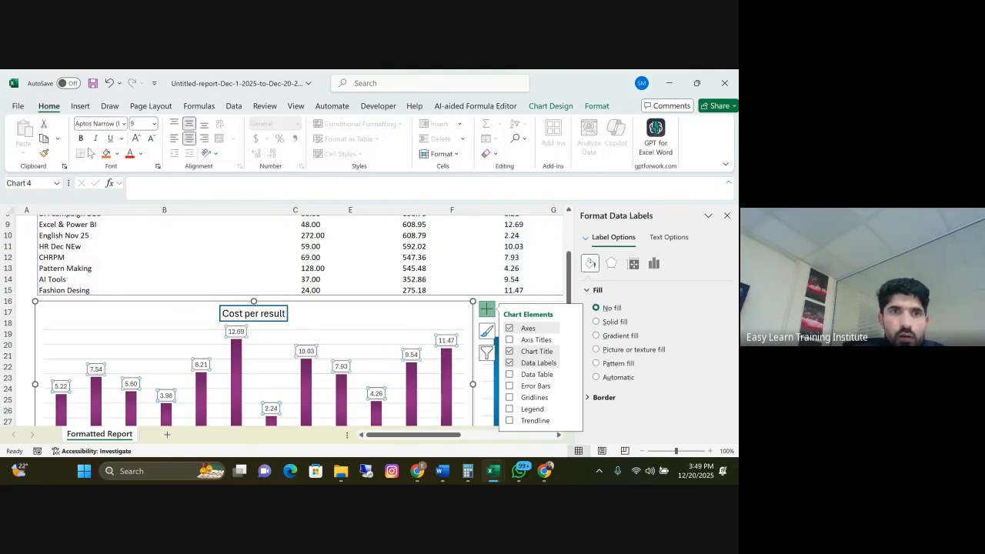
Add data labels to the Amount spent (AED) chart's columns and make them bold
{"action": "left_click_drag", "start_coordinate": [420, 435], "coordinate": [514, 449]}
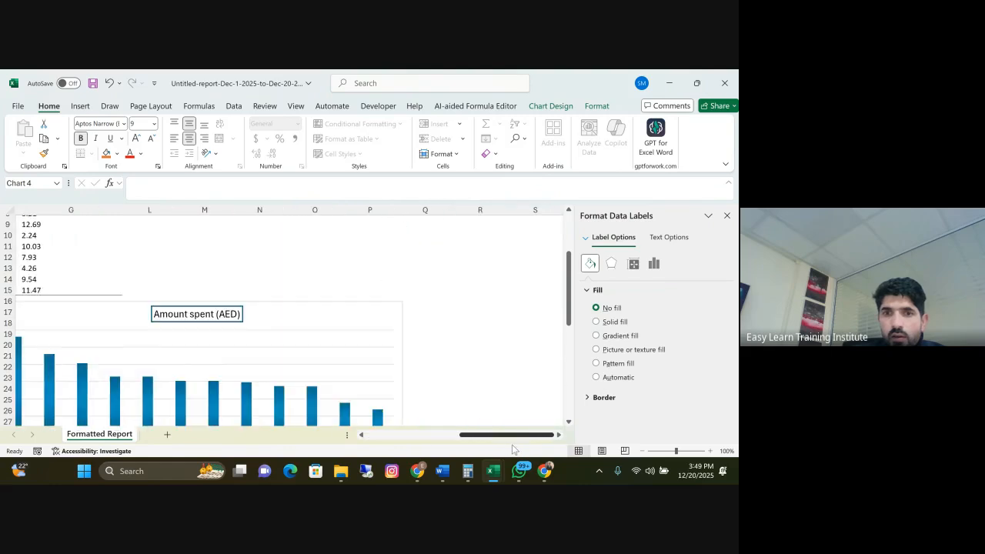
{"action": "left_click", "coordinate": [306, 337]}
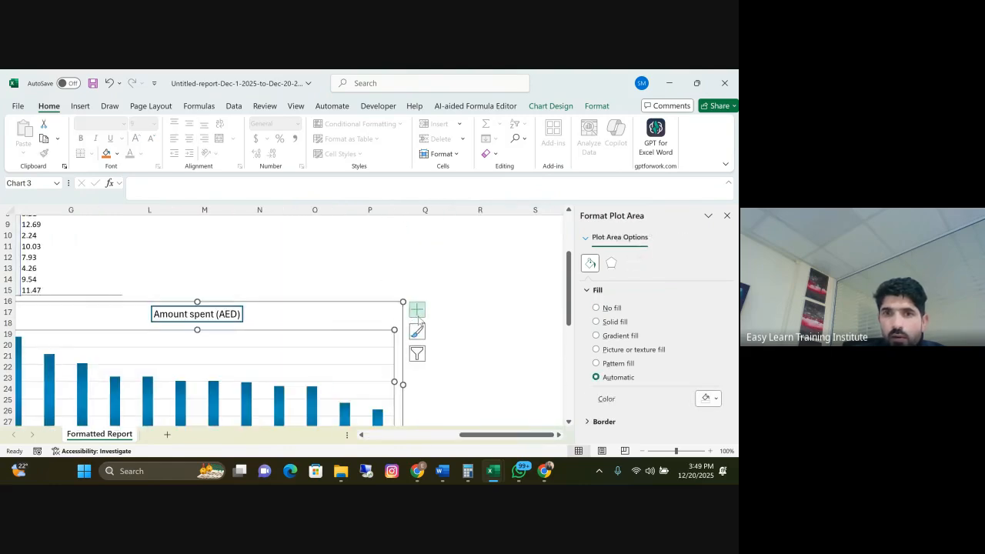
{"action": "left_click", "coordinate": [417, 310]}
{"action": "left_click", "coordinate": [440, 364]}
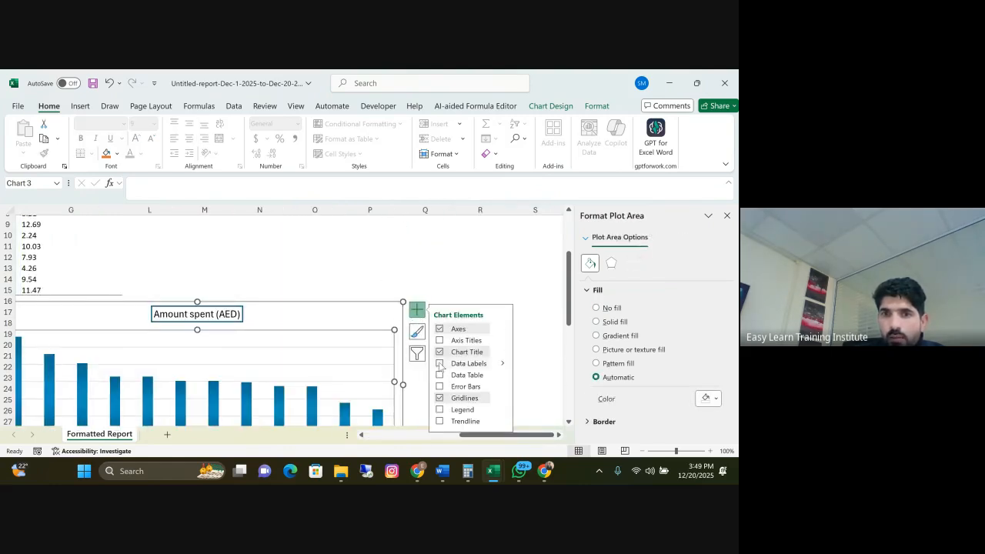
{"action": "left_click", "coordinate": [377, 402]}
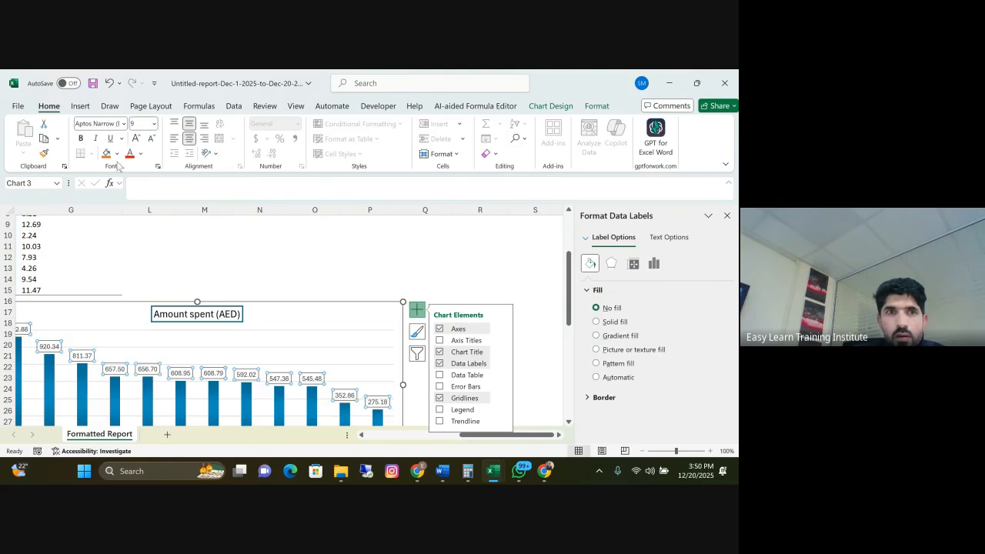
{"action": "left_click", "coordinate": [80, 139]}
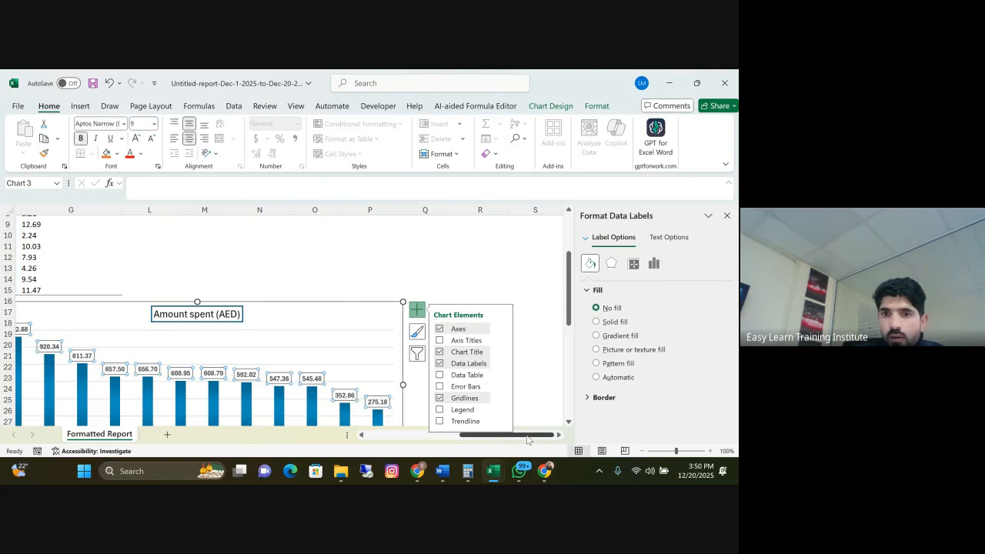
Add bold data labels to the Results chart's columns and close the Format Data Labels pane
{"action": "left_click_drag", "start_coordinate": [530, 437], "coordinate": [394, 410]}
{"action": "scroll", "coordinate": [256, 271], "scroll_direction": "down", "scroll_amount": 3}
{"action": "scroll", "coordinate": [262, 268], "scroll_direction": "down", "scroll_amount": 3}
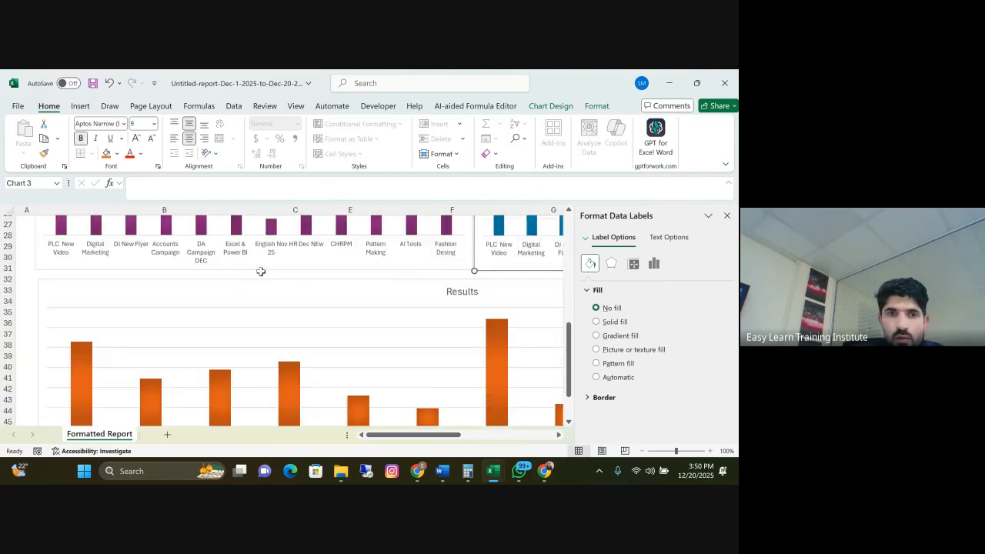
{"action": "left_click", "coordinate": [177, 301]}
{"action": "left_click_drag", "start_coordinate": [414, 433], "coordinate": [486, 435]}
{"action": "left_click", "coordinate": [528, 288]}
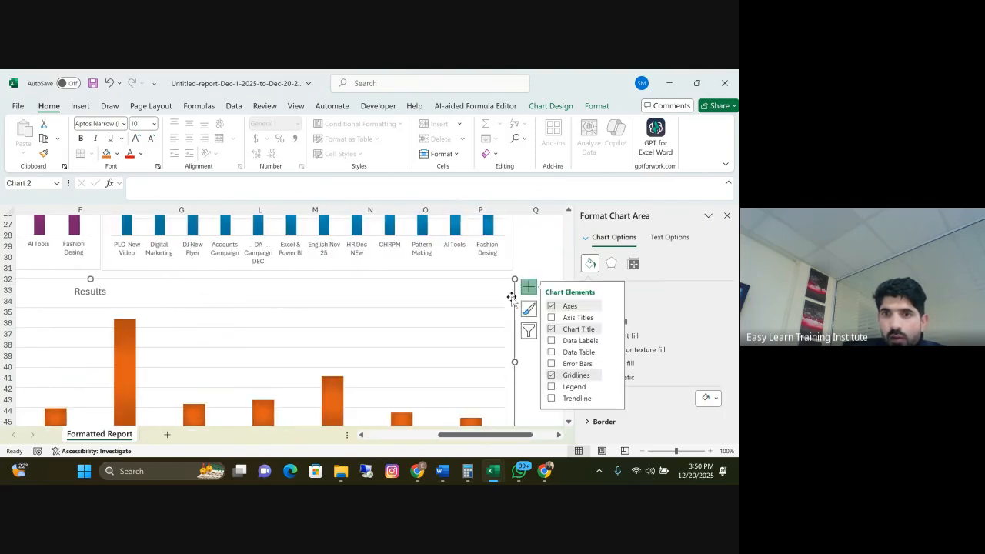
{"action": "left_click", "coordinate": [551, 341]}
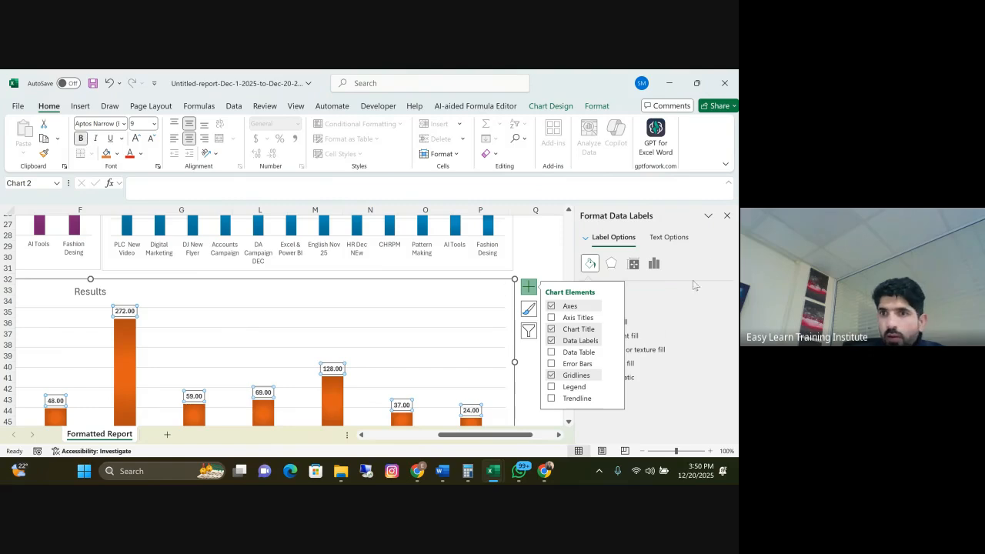
{"action": "left_click", "coordinate": [727, 215]}
Hide the gridlines of the Amount spent (AED) chart
{"action": "scroll", "coordinate": [444, 408], "scroll_direction": "left", "scroll_amount": 5}
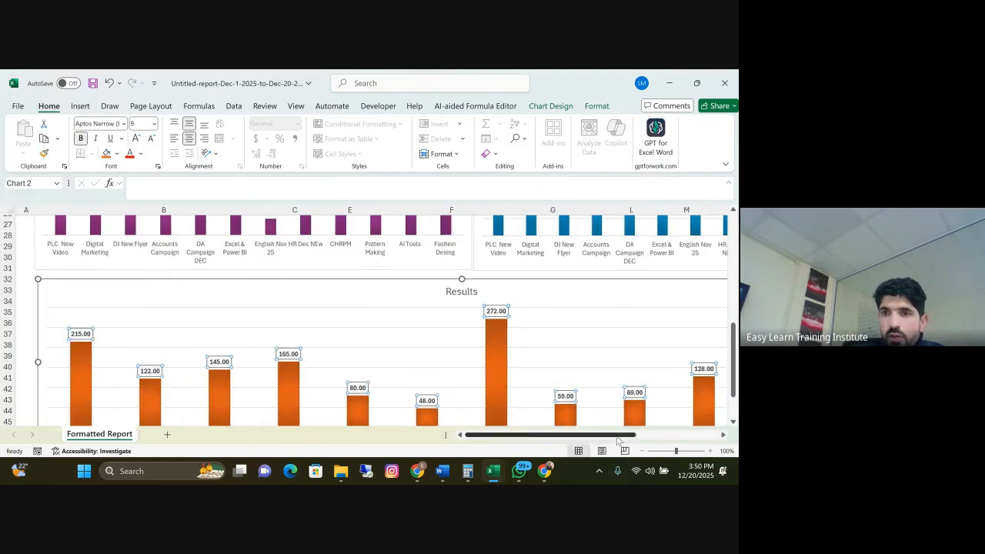
{"action": "scroll", "coordinate": [647, 384], "scroll_direction": "right", "scroll_amount": 5}
{"action": "left_click", "coordinate": [650, 375]}
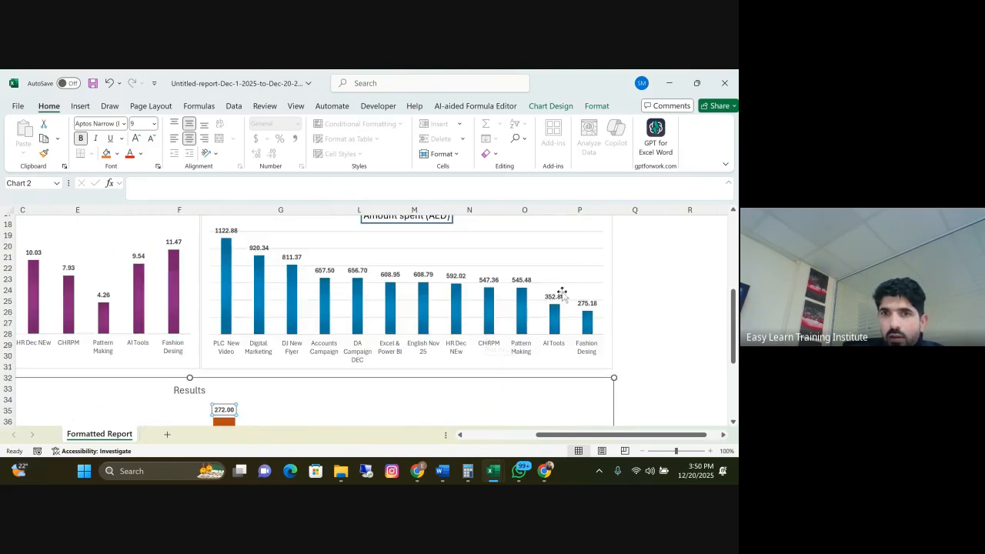
{"action": "left_click", "coordinate": [599, 231]}
{"action": "left_click", "coordinate": [628, 223]}
{"action": "left_click", "coordinate": [649, 312]}
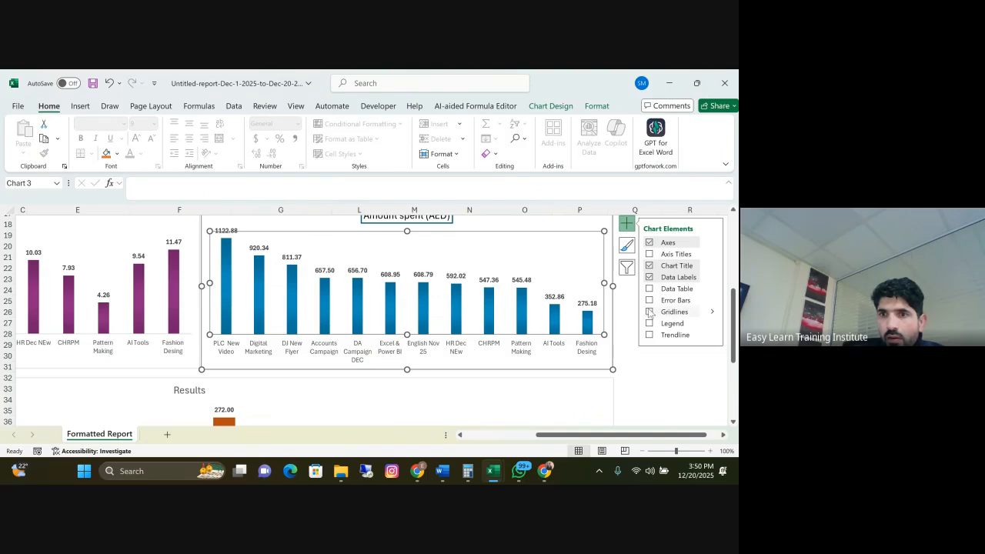
Hide the Results chart's gridlines and nudge the chart up slightly, closer to the two charts above it
{"action": "left_click", "coordinate": [683, 380]}
{"action": "mouse_move", "coordinate": [652, 435]}
{"action": "left_mouse_down"}
{"action": "mouse_move", "coordinate": [630, 438]}
{"action": "mouse_move", "coordinate": [587, 422]}
{"action": "mouse_move", "coordinate": [652, 436]}
{"action": "left_mouse_up"}
{"action": "left_click", "coordinate": [547, 397]}
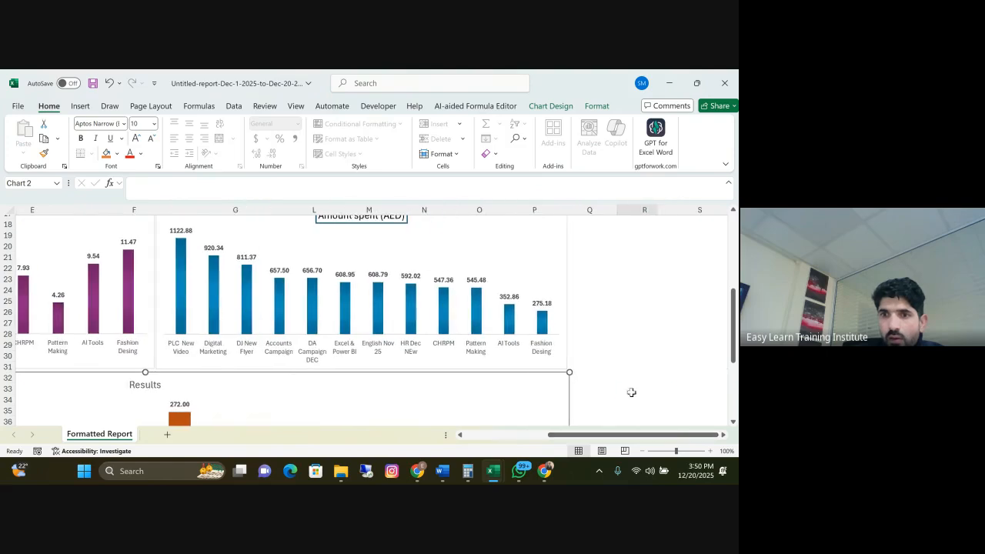
{"action": "left_click", "coordinate": [638, 388]}
{"action": "scroll", "coordinate": [292, 424], "scroll_direction": "left", "scroll_amount": 5}
{"action": "left_click", "coordinate": [70, 396]}
{"action": "scroll", "coordinate": [68, 360], "scroll_direction": "down", "scroll_amount": 3}
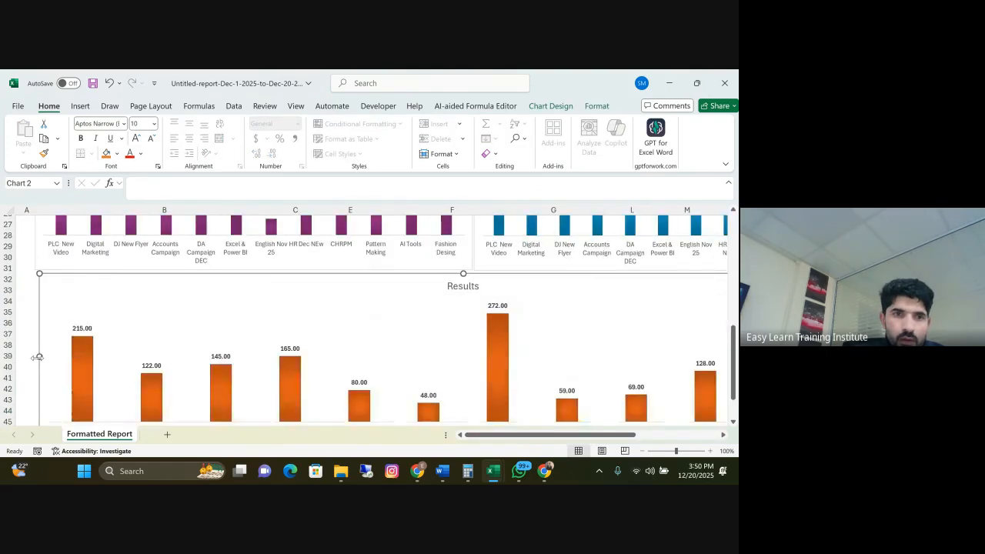
Apply thick outside borders to the report table area B3:P15, so the frame spans the width of the charts
{"action": "scroll", "coordinate": [132, 361], "scroll_direction": "up", "scroll_amount": 8}
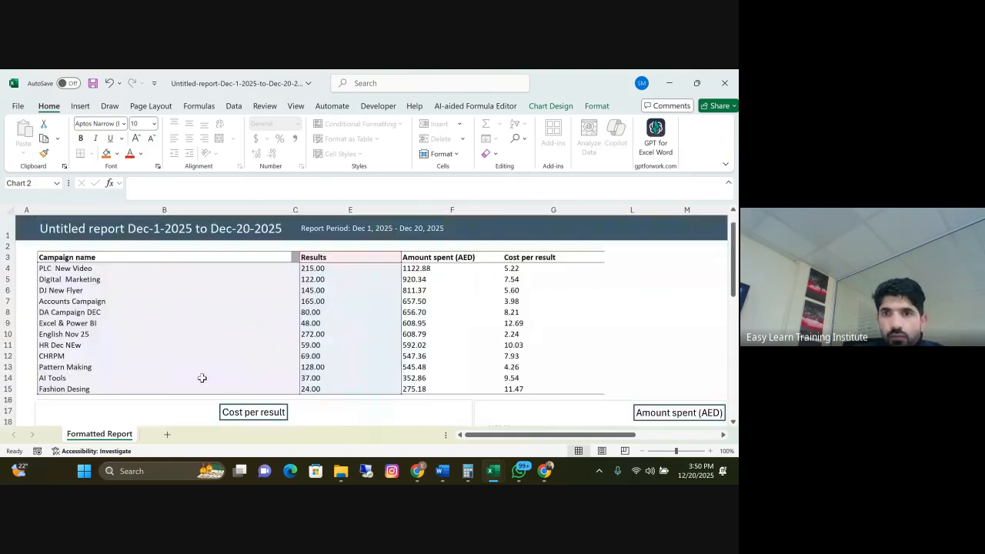
{"action": "scroll", "coordinate": [643, 445], "scroll_direction": "right", "scroll_amount": 5}
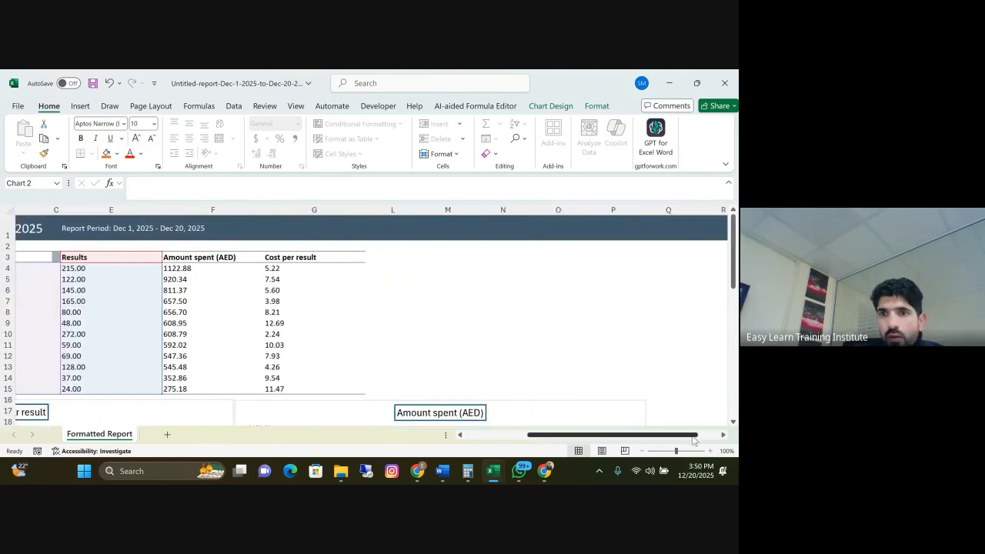
{"action": "scroll", "coordinate": [725, 437], "scroll_direction": "left", "scroll_amount": 5}
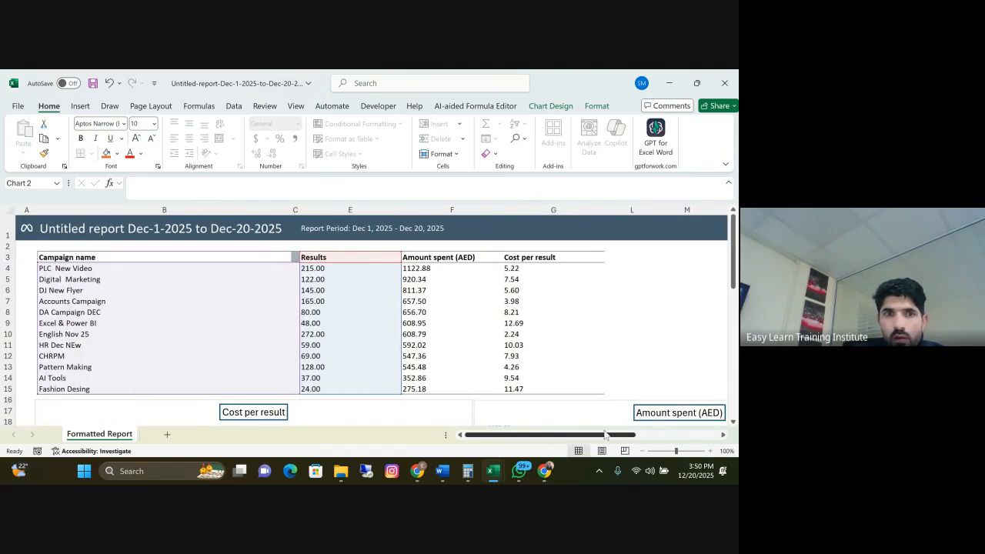
{"action": "left_click_drag", "start_coordinate": [120, 261], "coordinate": [480, 395]}
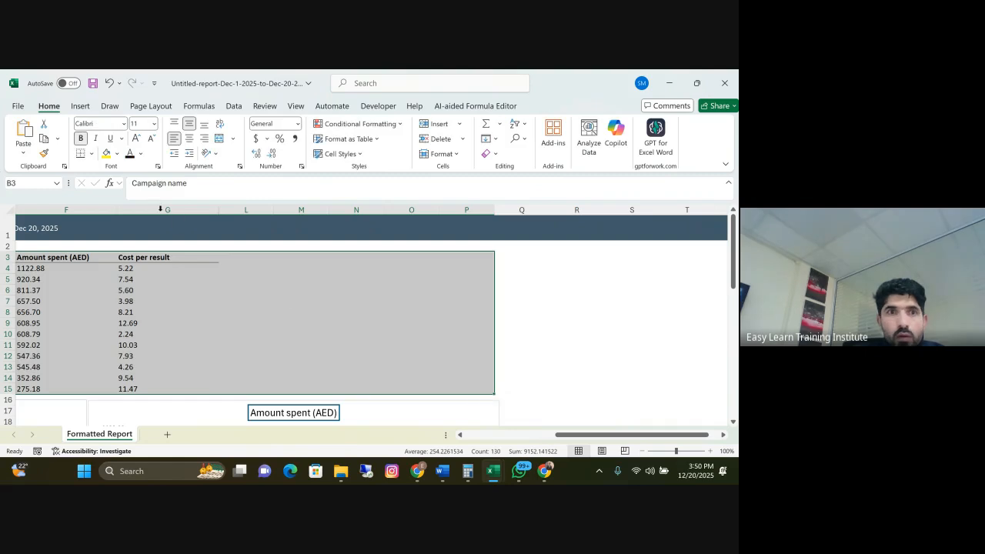
{"action": "left_click", "coordinate": [92, 154]}
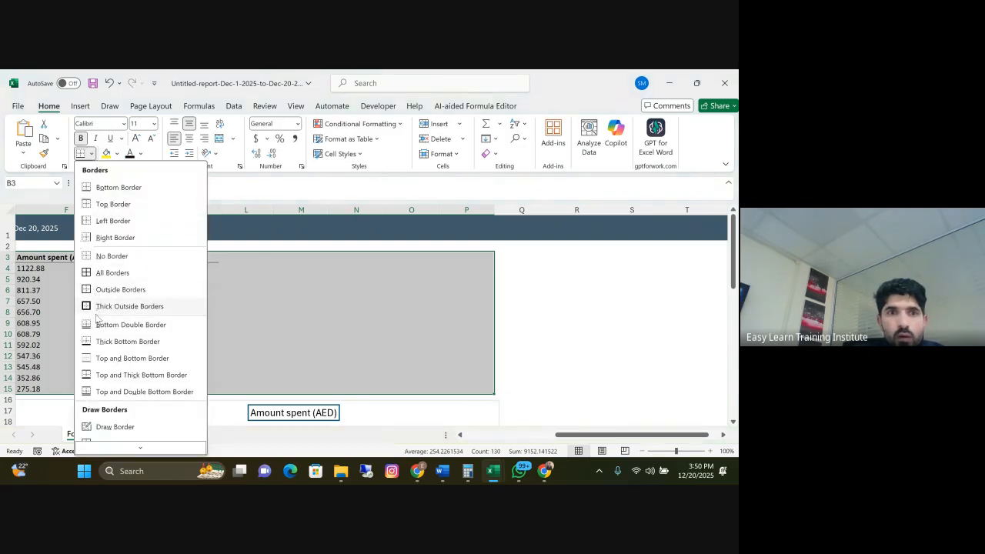
{"action": "left_click", "coordinate": [129, 306]}
{"action": "left_click", "coordinate": [397, 290]}
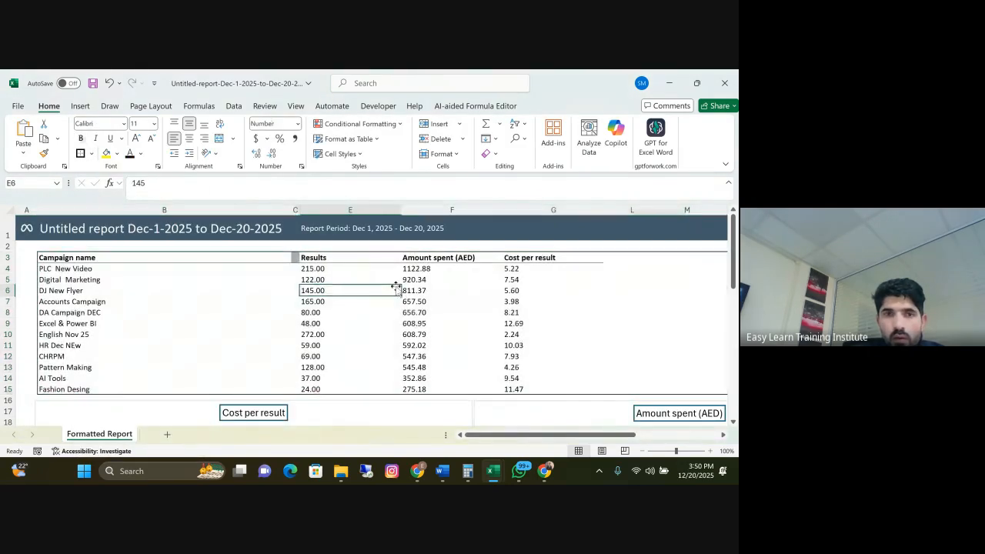
Make the campaign names in B4:B15 bold and increase the height of header row 3
{"action": "left_click_drag", "start_coordinate": [80, 272], "coordinate": [83, 388]}
{"action": "left_click", "coordinate": [81, 138]}
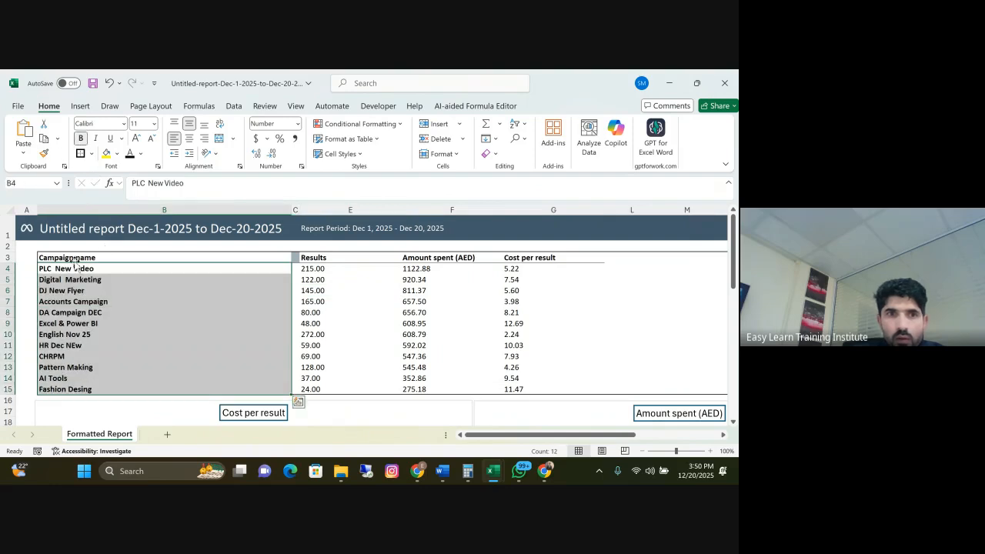
{"action": "left_click_drag", "start_coordinate": [12, 264], "coordinate": [13, 274]}
Center the header row B3:P3, enlarge its font to 14 and italicize it
{"action": "left_click_drag", "start_coordinate": [69, 263], "coordinate": [585, 268]}
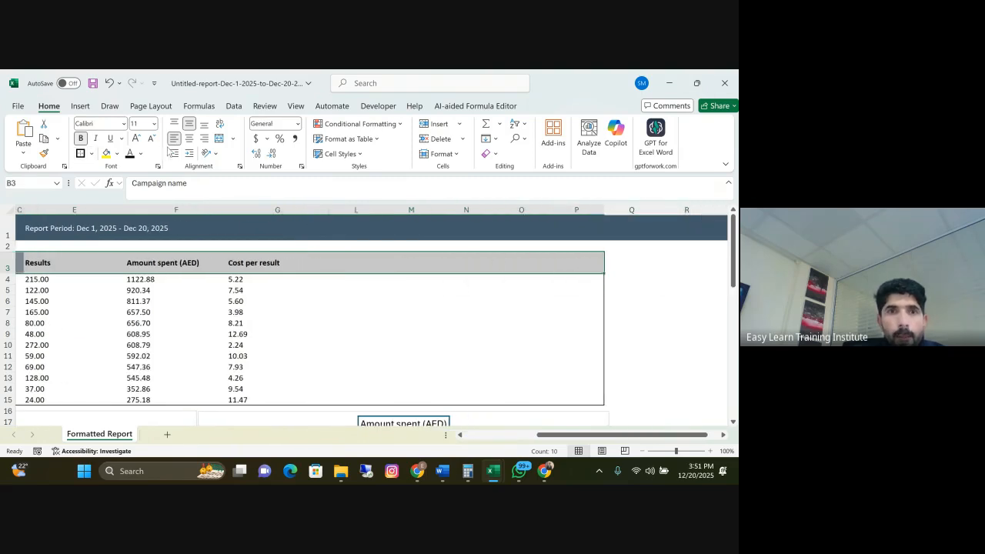
{"action": "left_click", "coordinate": [188, 140]}
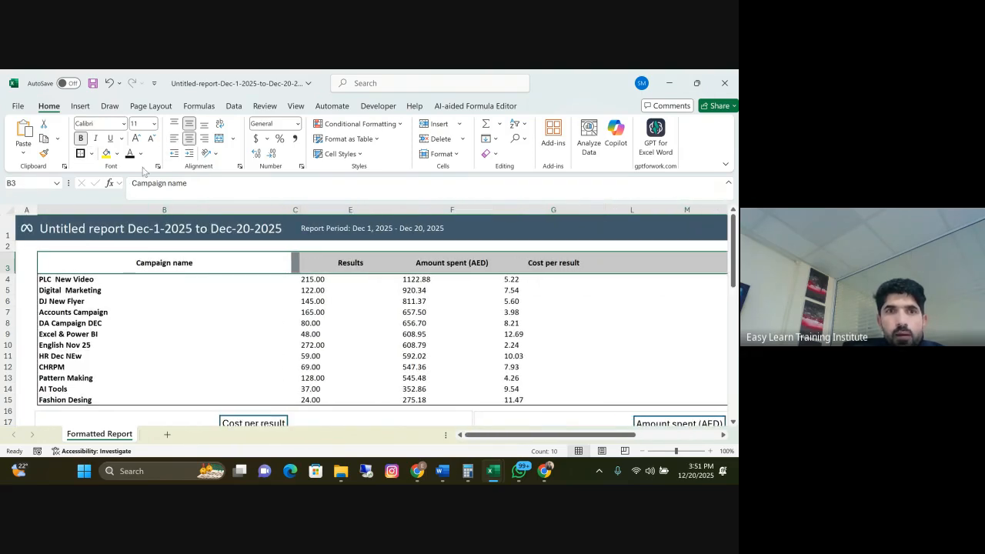
{"action": "left_click", "coordinate": [137, 140]}
{"action": "left_click", "coordinate": [136, 140]}
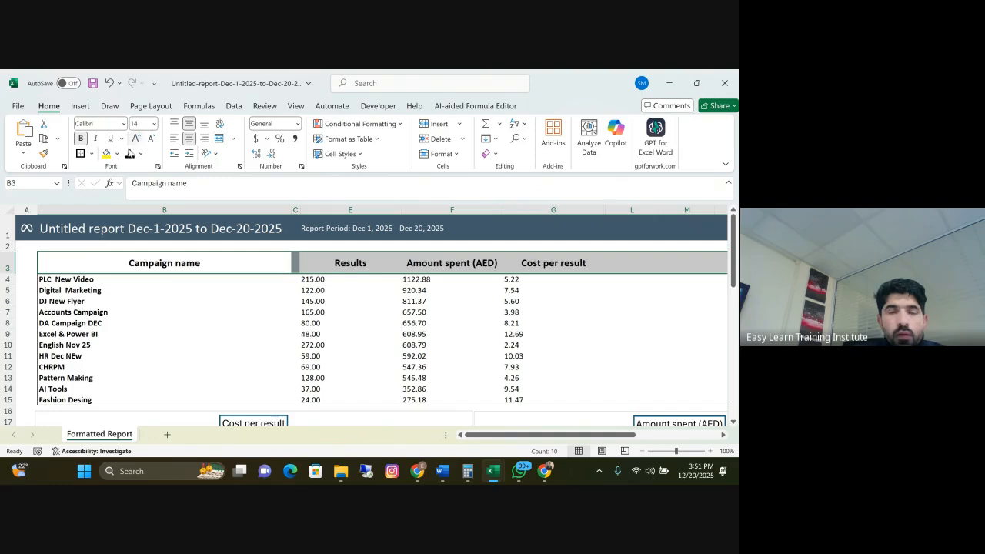
{"action": "left_click", "coordinate": [96, 139]}
{"action": "scroll", "coordinate": [294, 287], "scroll_direction": "down", "scroll_amount": 3}
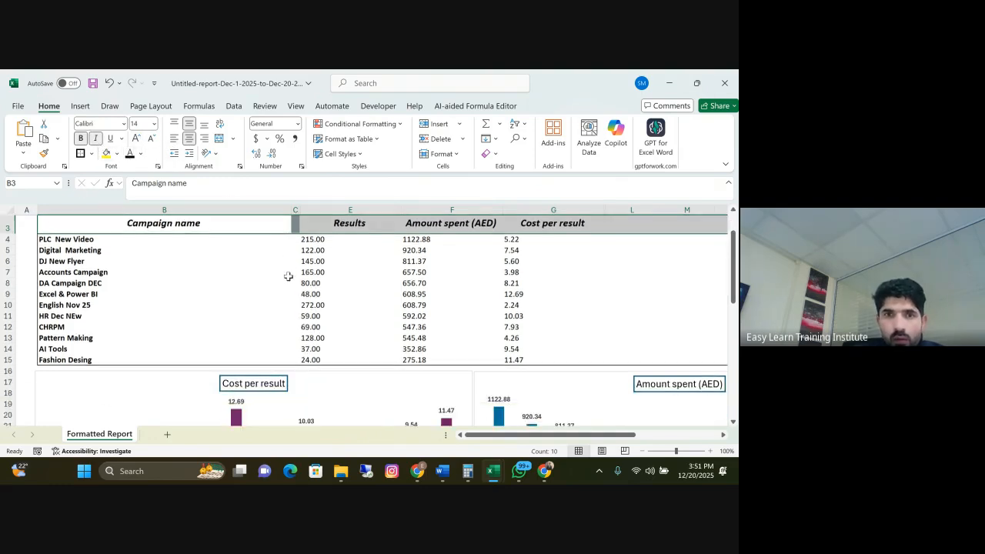
Apply all borders to the table rows B4:G16 and center their contents
{"action": "scroll", "coordinate": [154, 265], "scroll_direction": "up", "scroll_amount": 2}
{"action": "left_click", "coordinate": [108, 251]}
{"action": "left_click_drag", "start_coordinate": [112, 255], "coordinate": [557, 378]}
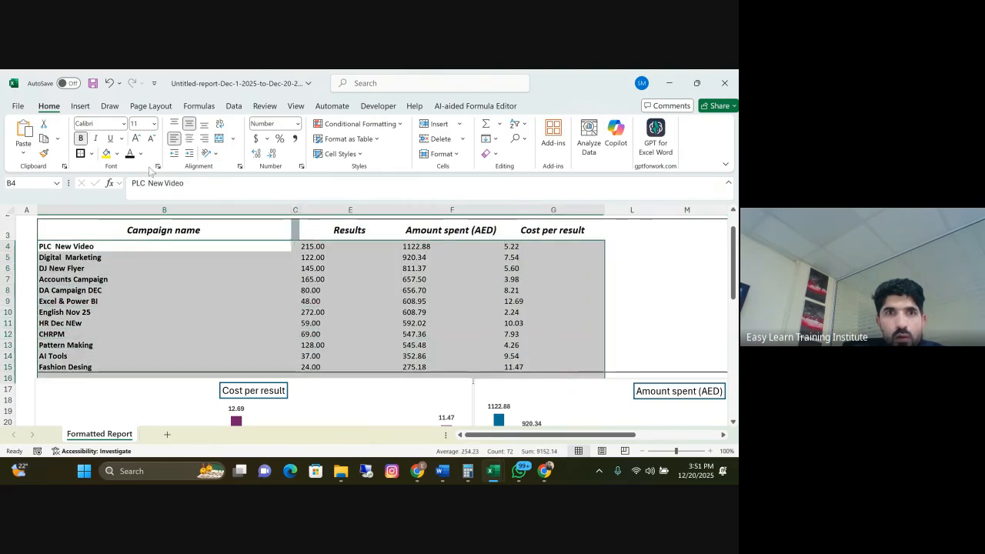
{"action": "left_click", "coordinate": [91, 154]}
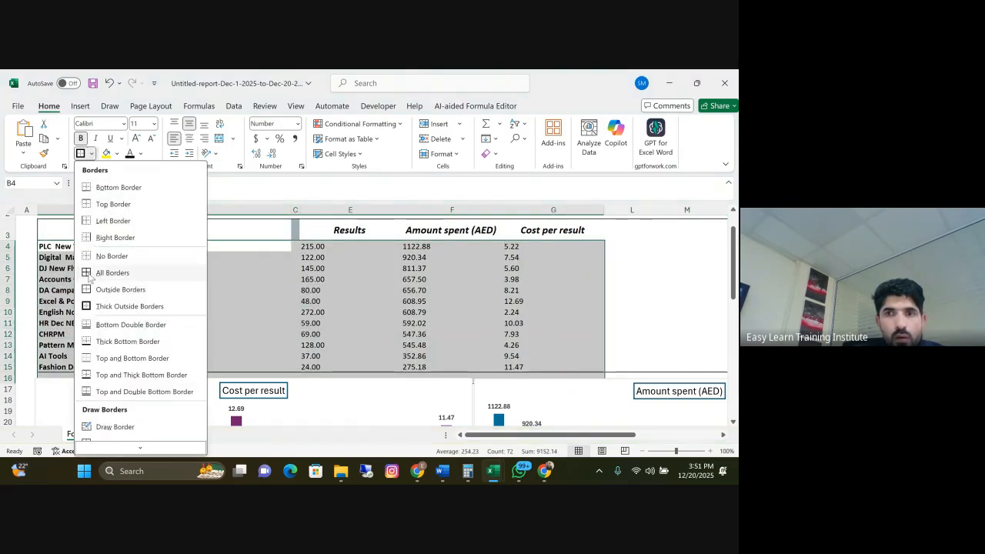
{"action": "left_click", "coordinate": [90, 274]}
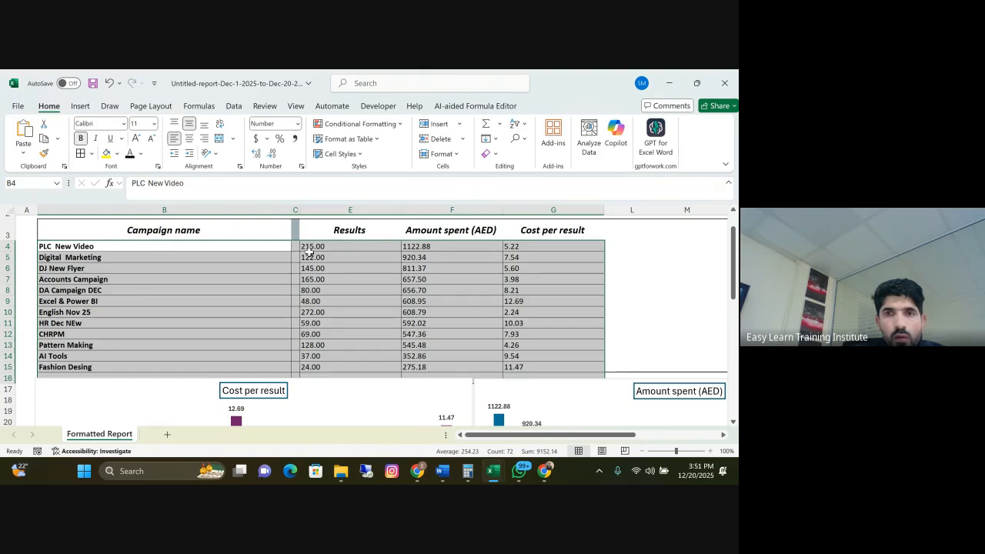
{"action": "left_click", "coordinate": [189, 139]}
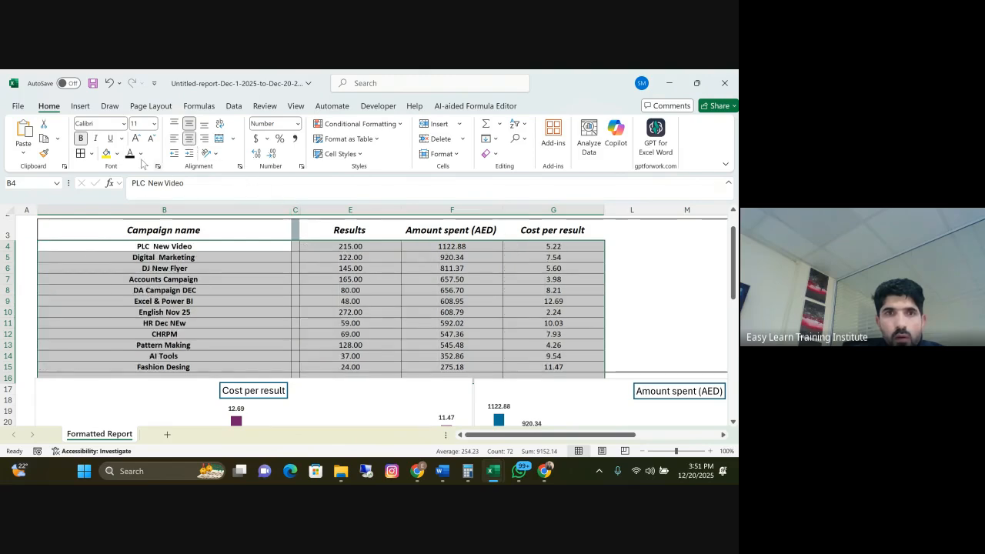
Remove the borders from B4:G16 and apply all borders to the campaign data in B4:G15 only
{"action": "left_click", "coordinate": [91, 153]}
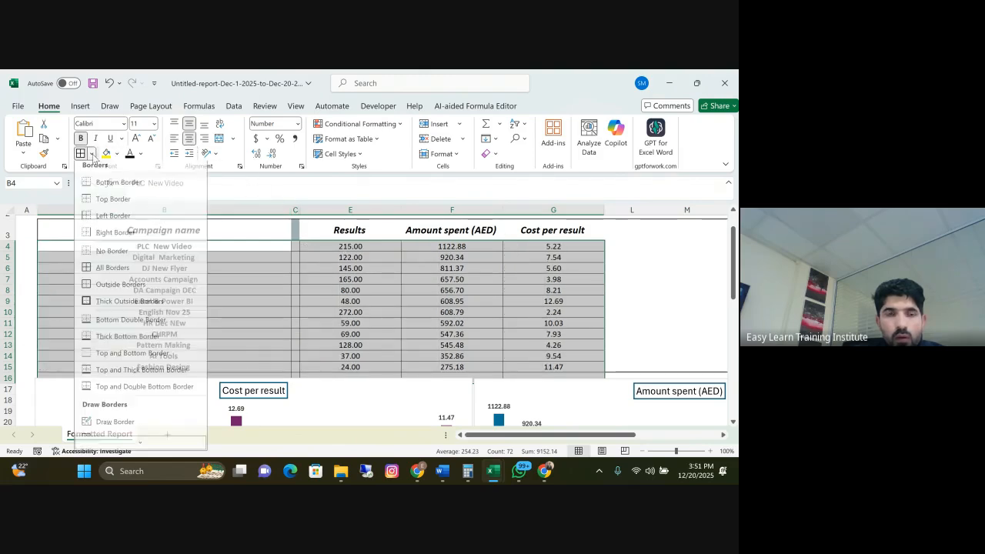
{"action": "left_click", "coordinate": [107, 256]}
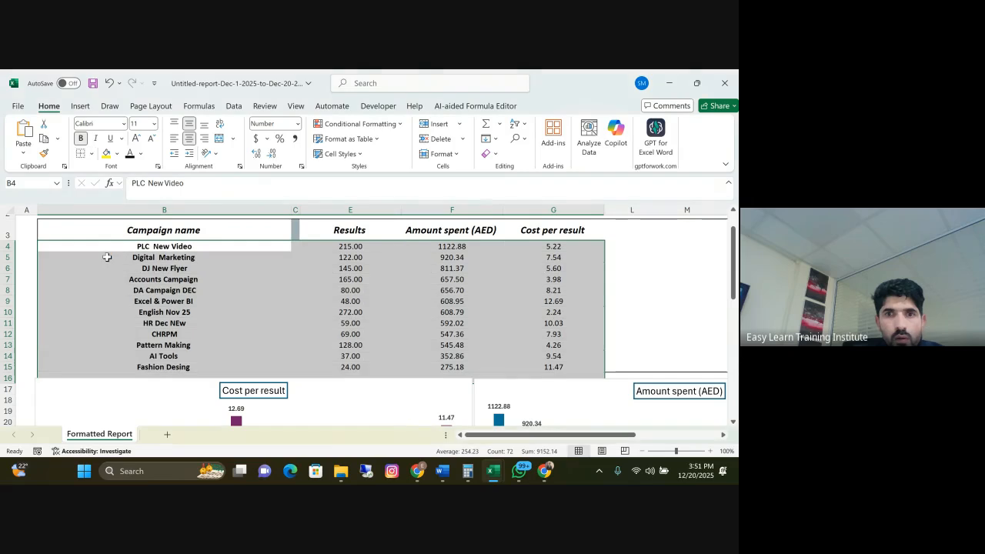
{"action": "left_click_drag", "start_coordinate": [106, 256], "coordinate": [422, 378]}
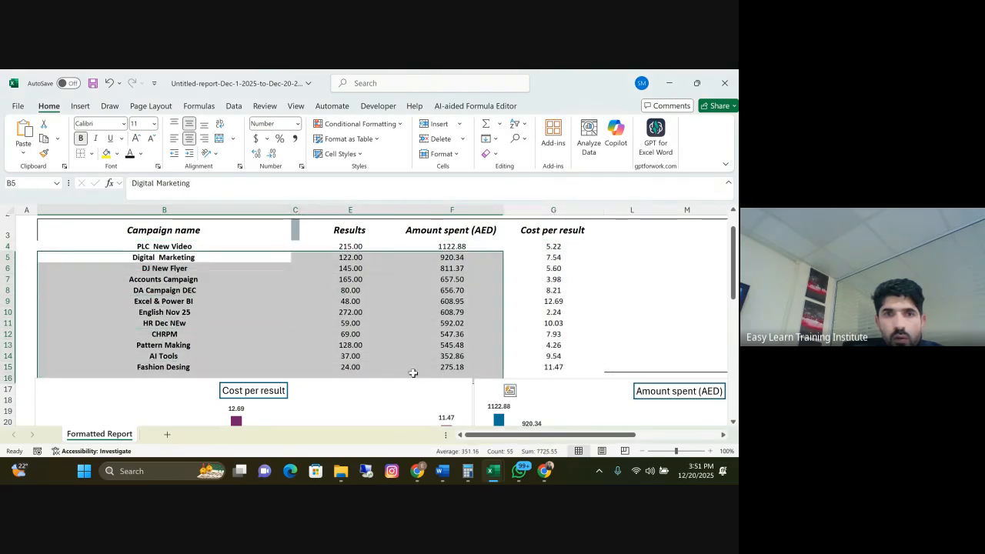
{"action": "left_click", "coordinate": [216, 322]}
{"action": "left_click_drag", "start_coordinate": [109, 244], "coordinate": [565, 368]}
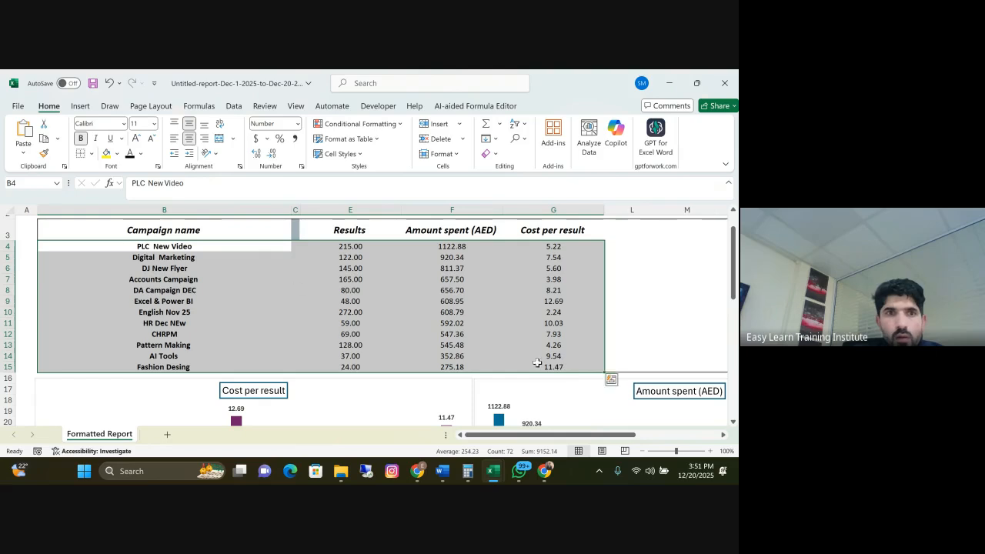
{"action": "left_click", "coordinate": [92, 154]}
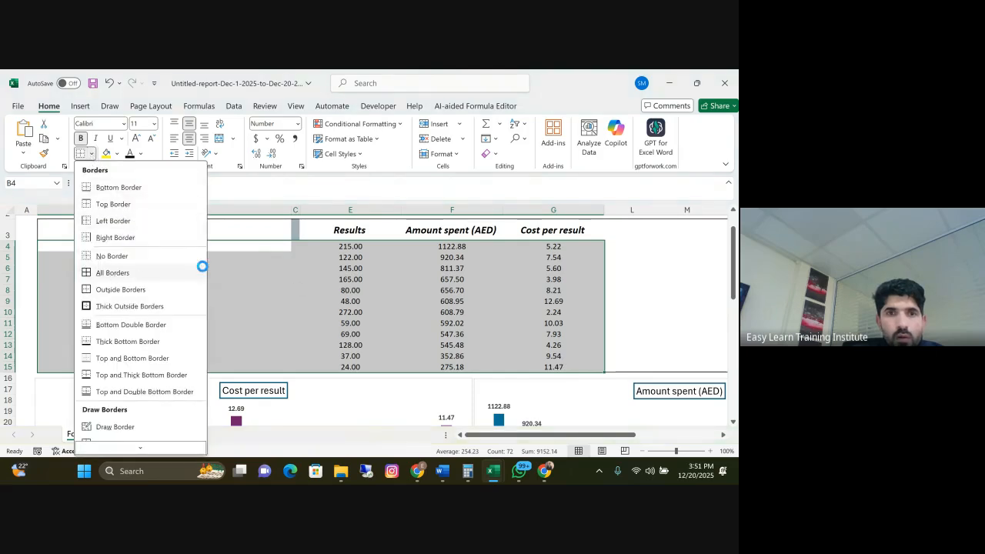
{"action": "left_click", "coordinate": [142, 272]}
{"action": "left_click", "coordinate": [351, 282]}
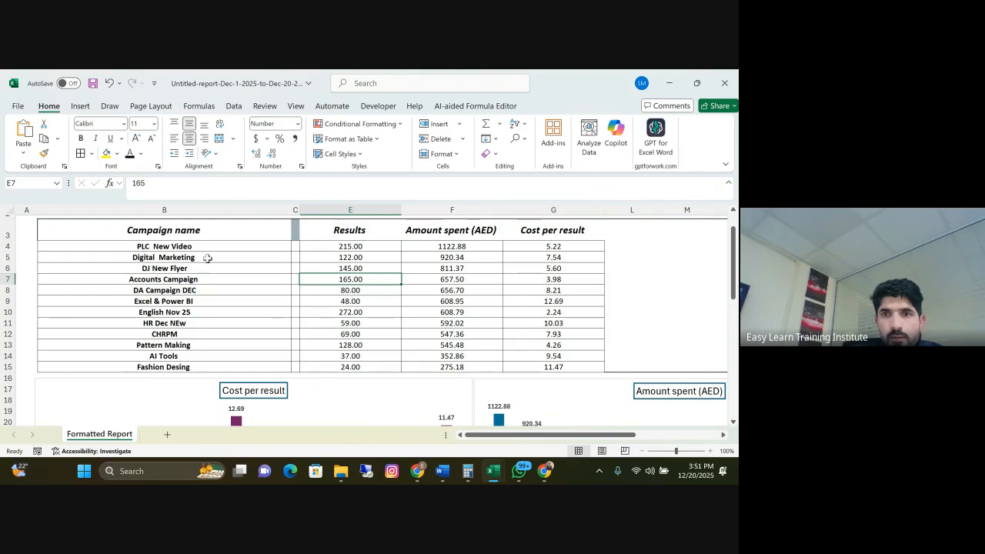
Switch the ribbon to full-screen mode and examine the table and the three charts below it
{"action": "scroll", "coordinate": [544, 310], "scroll_direction": "up", "scroll_amount": 1}
{"action": "scroll", "coordinate": [544, 311], "scroll_direction": "down", "scroll_amount": 10}
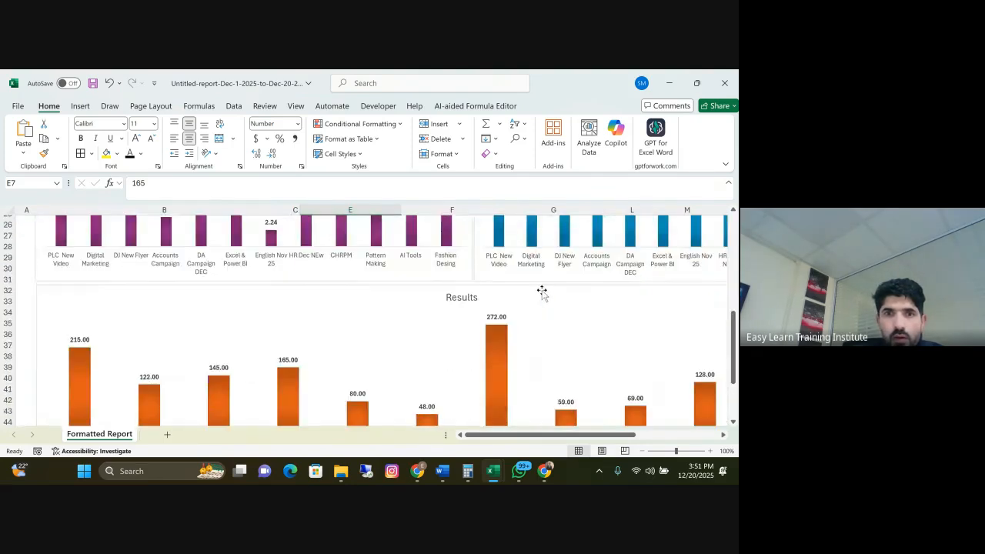
{"action": "scroll", "coordinate": [587, 302], "scroll_direction": "up", "scroll_amount": 2}
{"action": "left_click", "coordinate": [728, 168]}
{"action": "left_click", "coordinate": [638, 193]}
{"action": "scroll", "coordinate": [481, 285], "scroll_direction": "up", "scroll_amount": 4}
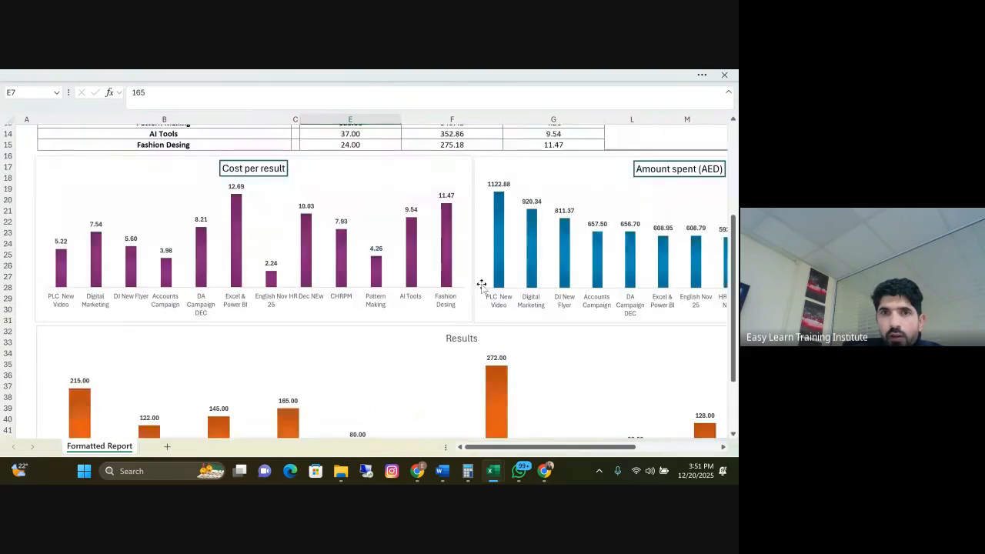
{"action": "scroll", "coordinate": [481, 285], "scroll_direction": "up", "scroll_amount": 5}
{"action": "left_click_drag", "start_coordinate": [556, 458], "coordinate": [531, 447]}
{"action": "scroll", "coordinate": [562, 312], "scroll_direction": "down", "scroll_amount": 2}
{"action": "scroll", "coordinate": [561, 312], "scroll_direction": "down", "scroll_amount": 2}
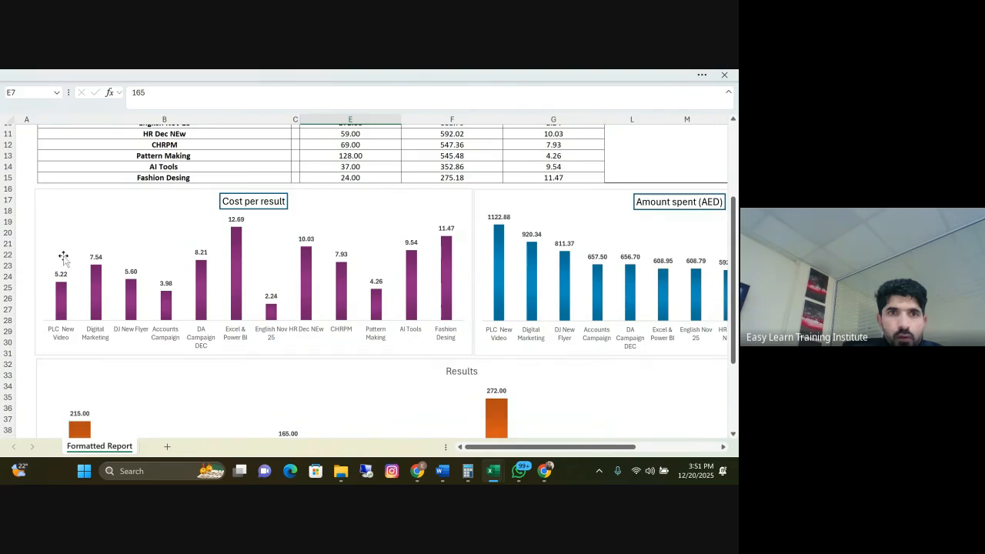
Apply thick outside borders to B3:Q47, framing the report table together with all three charts
{"action": "scroll", "coordinate": [89, 298], "scroll_direction": "up", "scroll_amount": 3}
{"action": "mouse_move", "coordinate": [62, 164]}
{"action": "left_mouse_down"}
{"action": "mouse_move", "coordinate": [352, 310]}
{"action": "mouse_move", "coordinate": [712, 316]}
{"action": "mouse_move", "coordinate": [562, 415]}
{"action": "mouse_move", "coordinate": [606, 390]}
{"action": "left_mouse_up"}
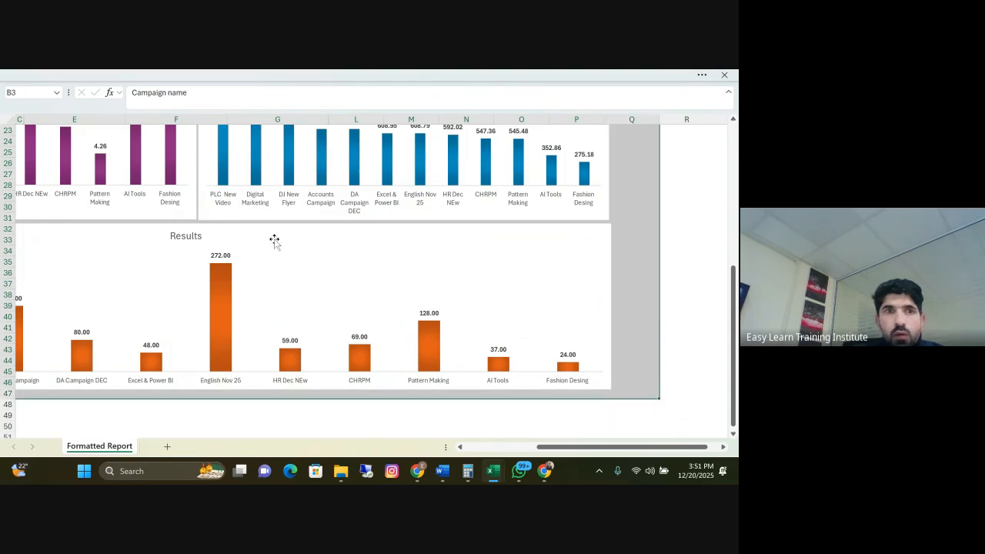
{"action": "left_click", "coordinate": [88, 75]}
{"action": "left_click", "coordinate": [91, 153]}
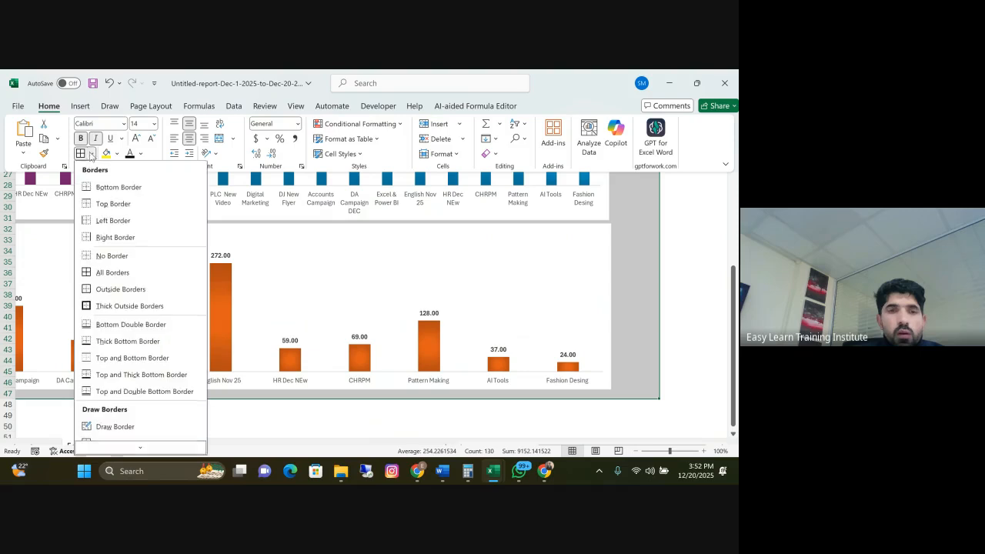
{"action": "left_click", "coordinate": [86, 307]}
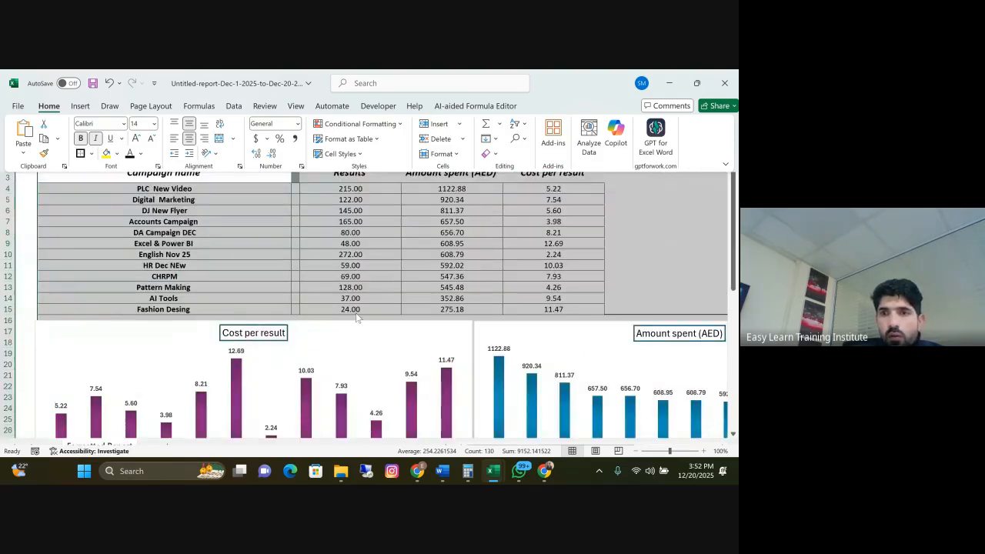
{"action": "scroll", "coordinate": [362, 315], "scroll_direction": "down", "scroll_amount": 3}
{"action": "scroll", "coordinate": [396, 398], "scroll_direction": "down", "scroll_amount": 8}
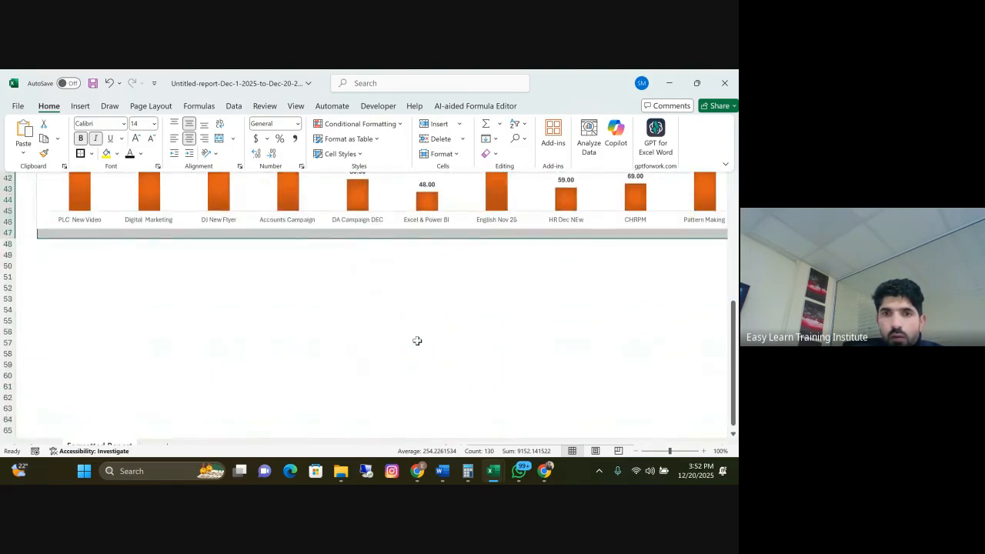
{"action": "left_click", "coordinate": [416, 344]}
Check the framed report and left-align the campaign names in B4:B15
{"action": "scroll", "coordinate": [501, 373], "scroll_direction": "up", "scroll_amount": 12}
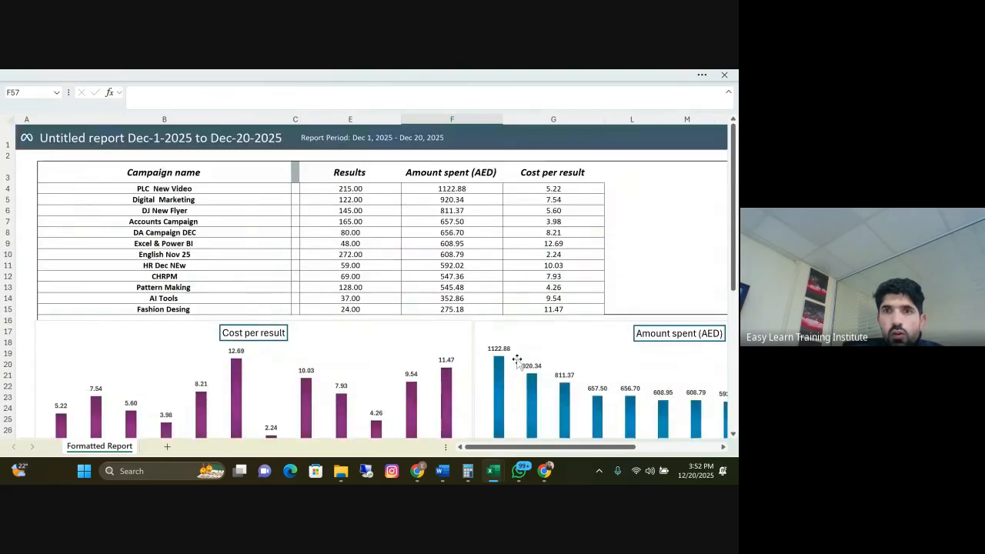
{"action": "scroll", "coordinate": [624, 255], "scroll_direction": "down", "scroll_amount": 3}
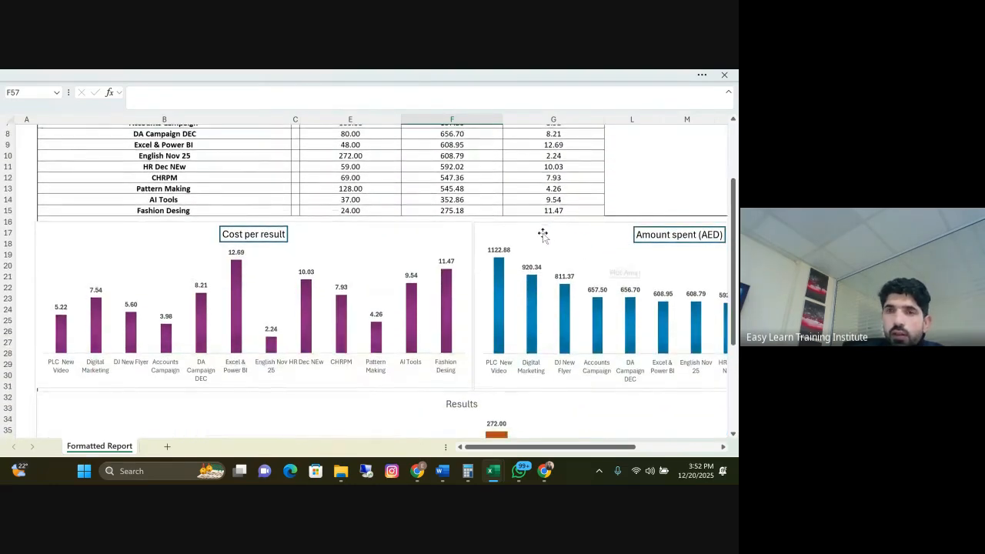
{"action": "scroll", "coordinate": [543, 229], "scroll_direction": "up", "scroll_amount": 3}
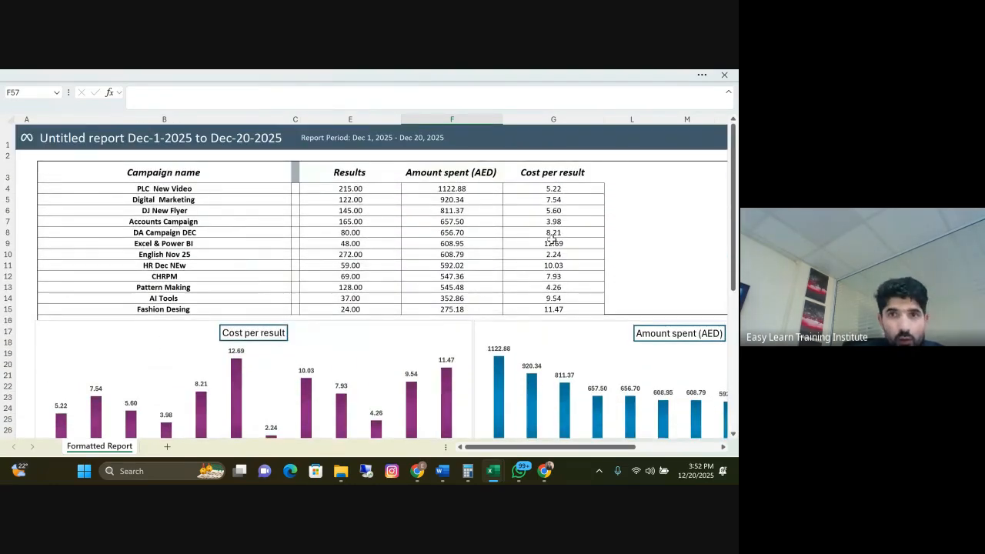
{"action": "scroll", "coordinate": [389, 217], "scroll_direction": "down", "scroll_amount": 3}
{"action": "scroll", "coordinate": [336, 265], "scroll_direction": "up", "scroll_amount": 3}
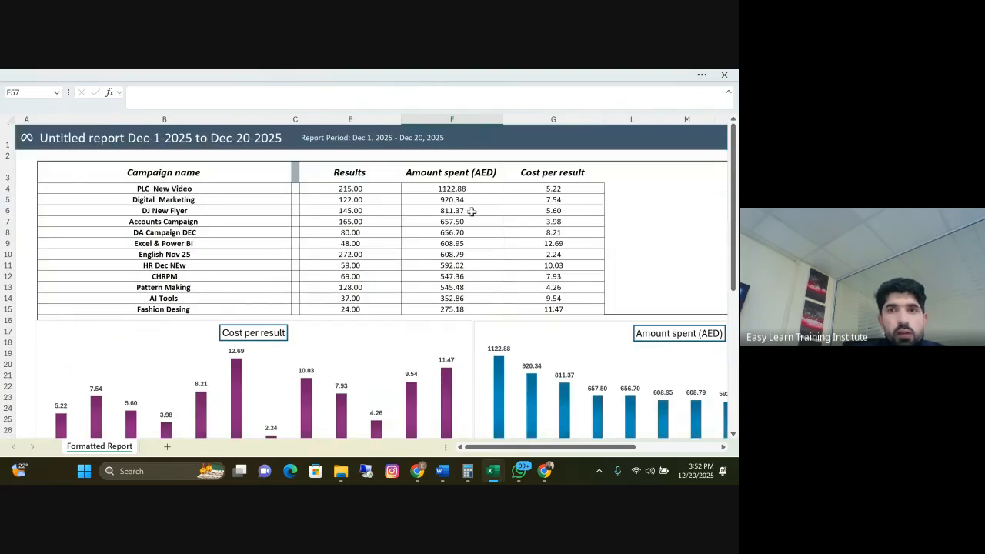
{"action": "left_click_drag", "start_coordinate": [161, 188], "coordinate": [163, 309]}
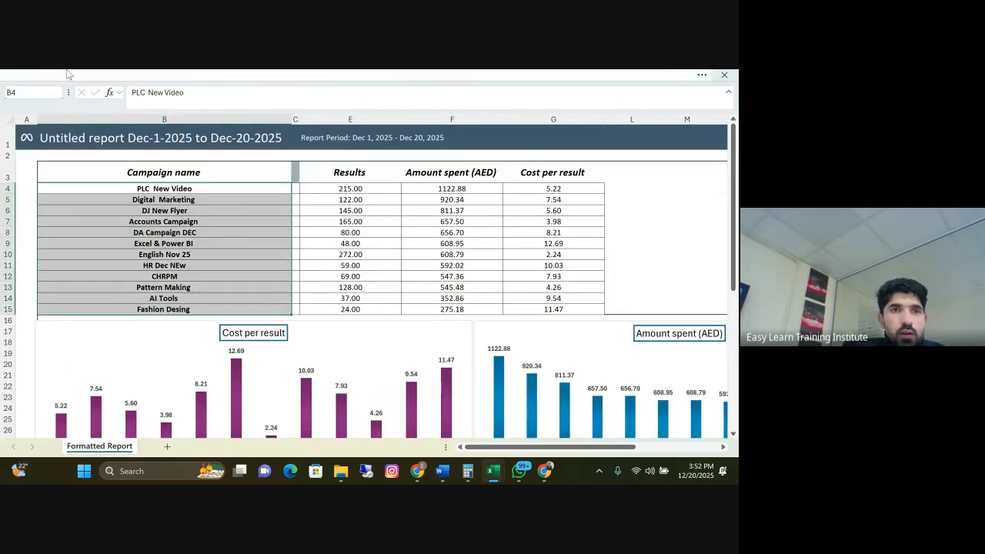
{"action": "left_click", "coordinate": [70, 74]}
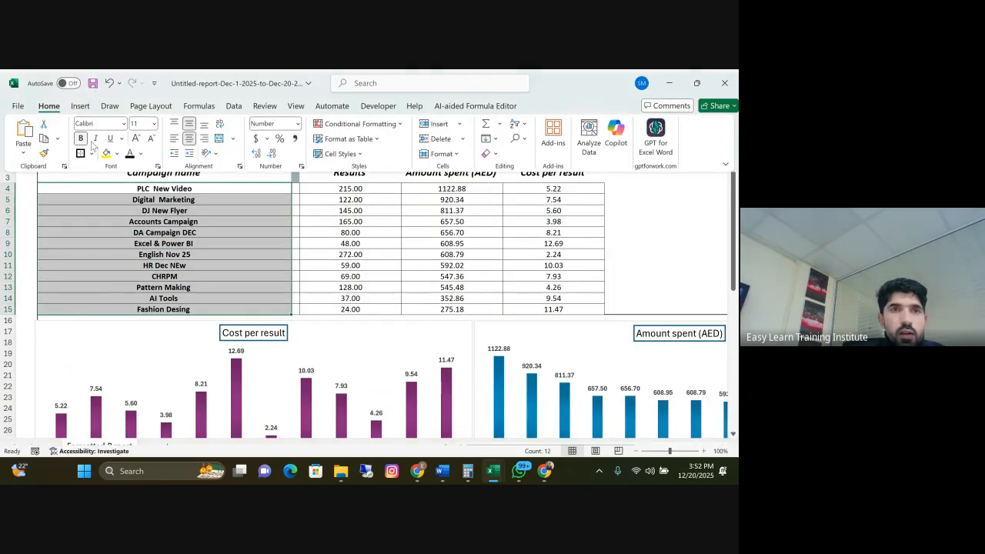
{"action": "left_click", "coordinate": [173, 139]}
{"action": "left_click", "coordinate": [160, 239]}
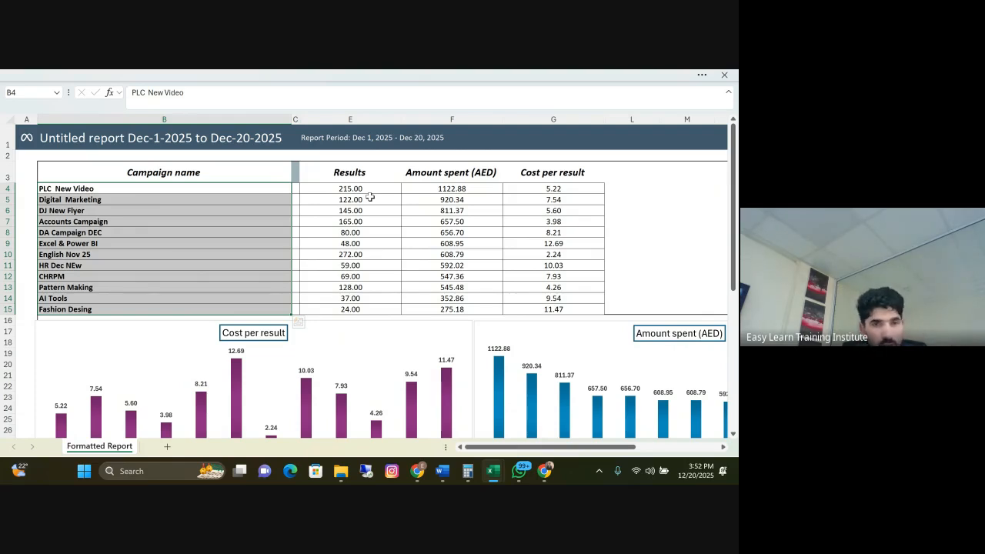
Switch to Meta Ads Manager in the browser and open the Billing & payments page
{"action": "scroll", "coordinate": [300, 225], "scroll_direction": "down", "scroll_amount": 3}
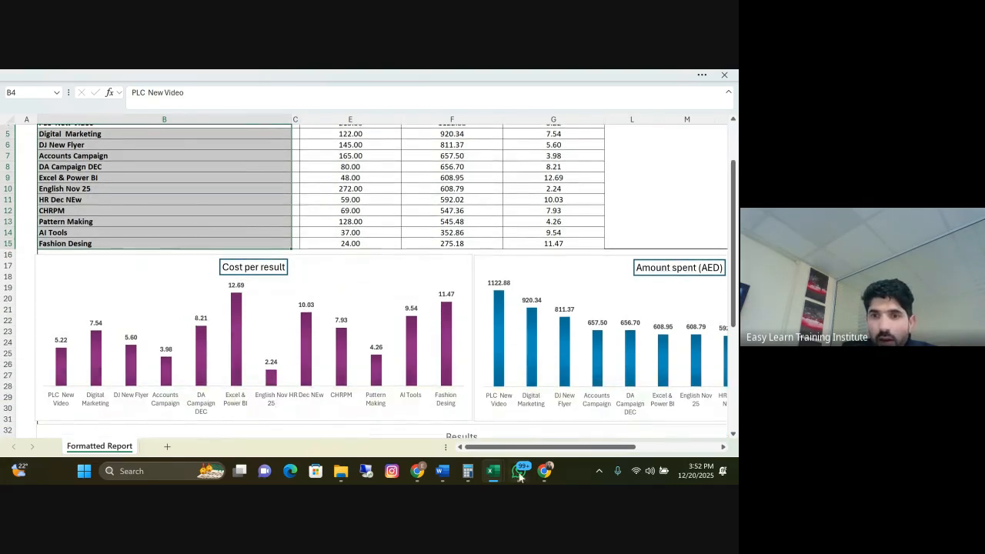
{"action": "left_click", "coordinate": [543, 404]}
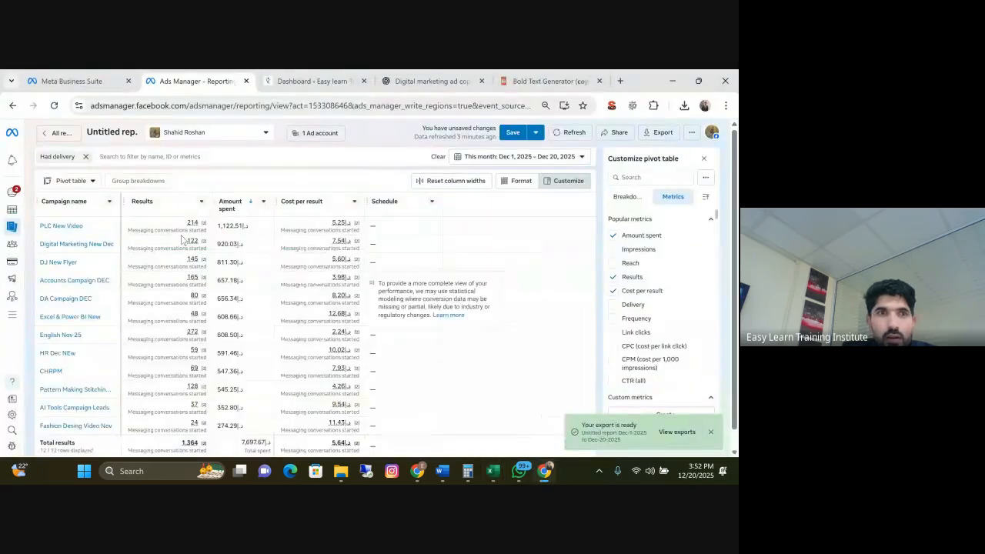
{"action": "mouse_move", "coordinate": [11, 221]}
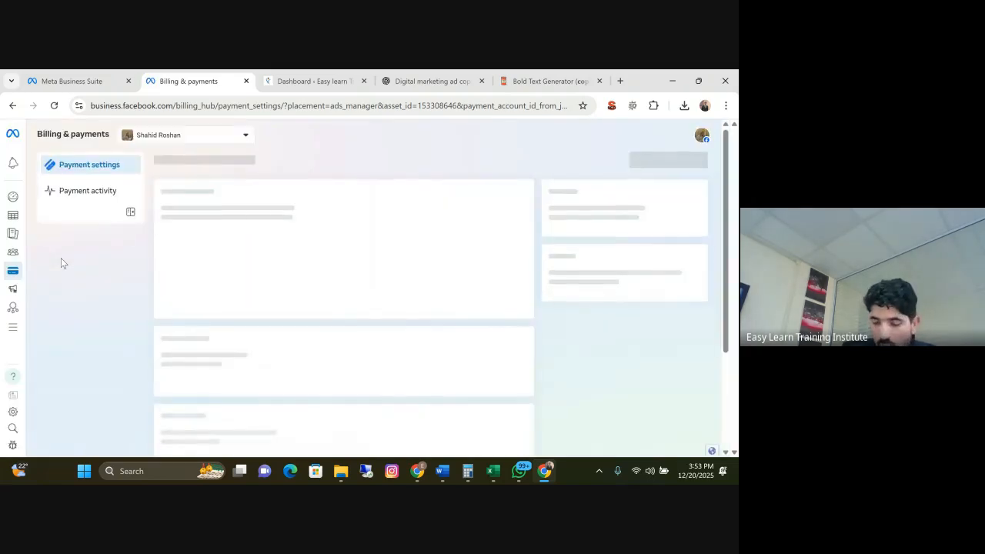
Switch to WhatsApp, search for the contact by name and open the chat containing the request for Facebook bills
{"action": "mouse_move", "coordinate": [519, 471]}
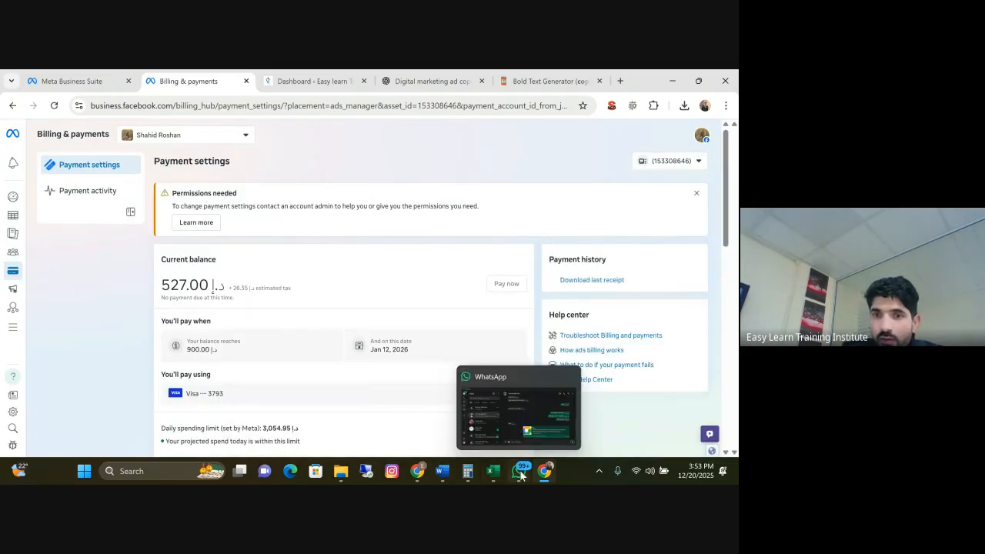
{"action": "left_click", "coordinate": [517, 429]}
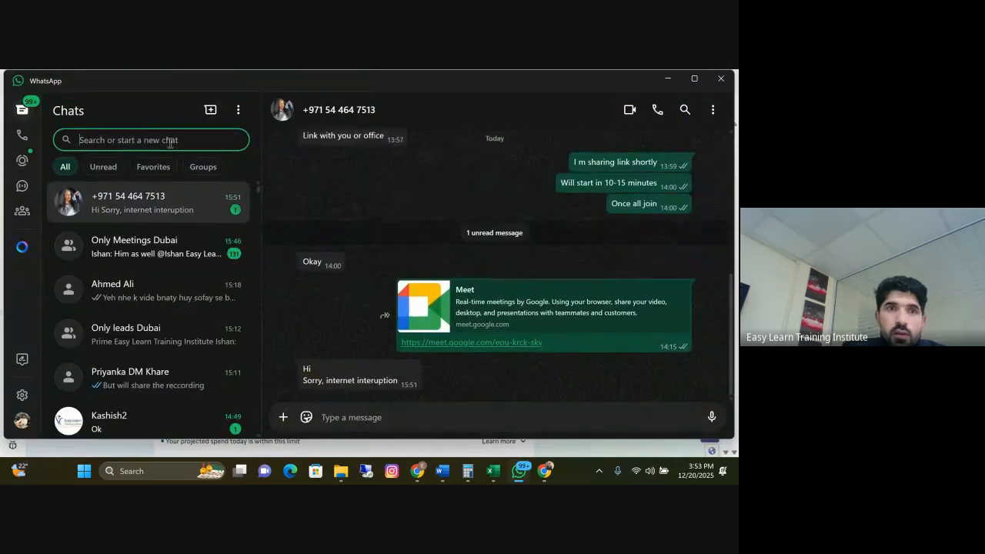
{"action": "type", "text": "mahek"}
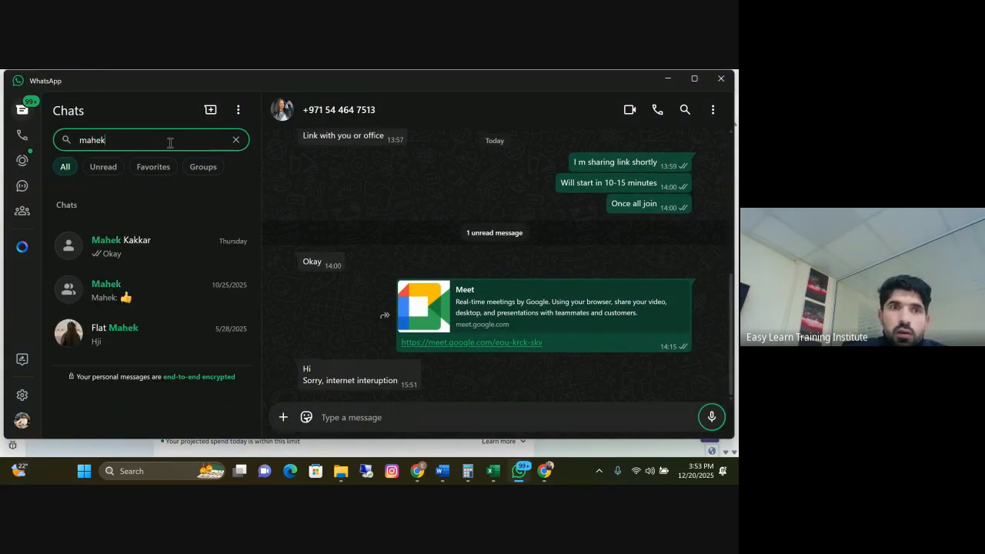
{"action": "left_click", "coordinate": [176, 239]}
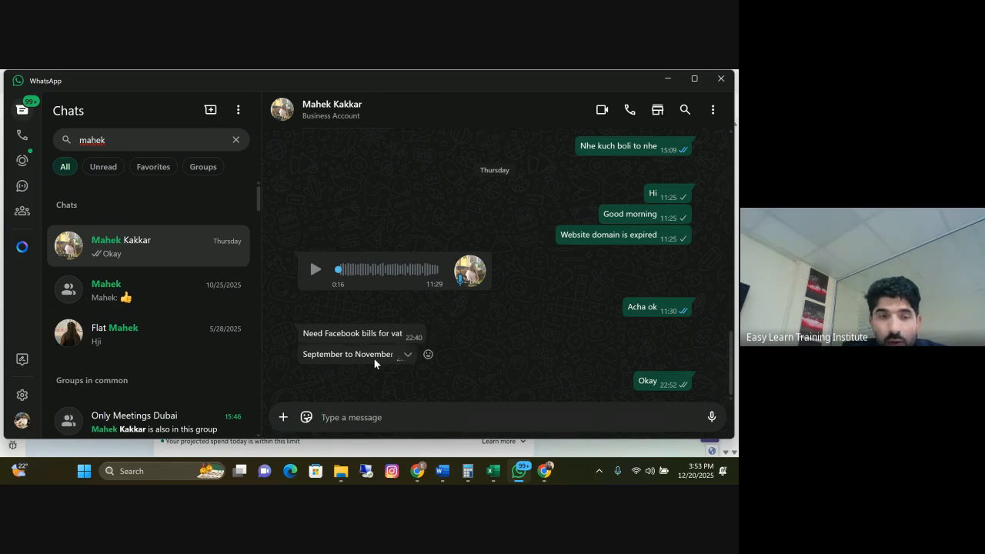
Switch back to the Meta Billing & payments page in Chrome, open Payment activity and look through the ad account's transactions
{"action": "mouse_move", "coordinate": [542, 479]}
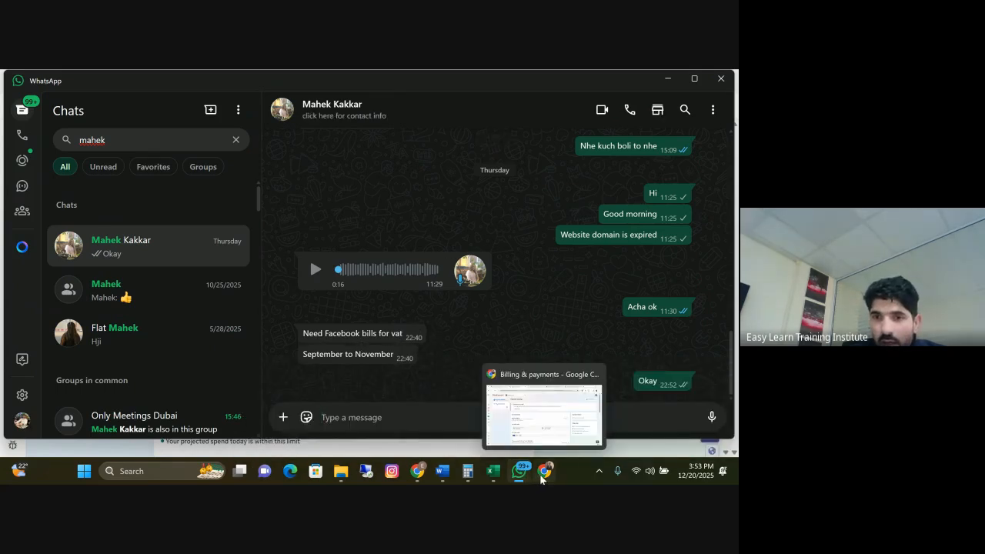
{"action": "left_click", "coordinate": [539, 440]}
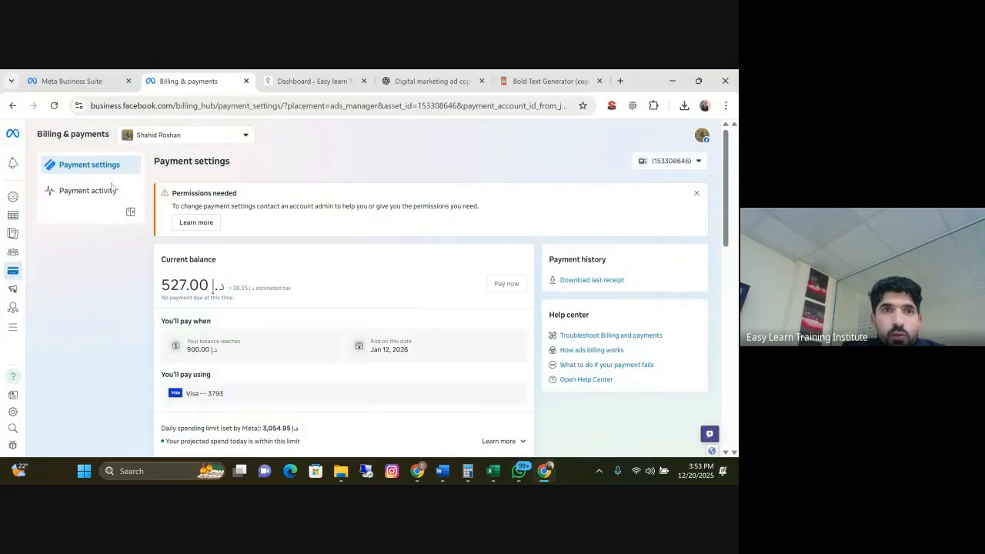
{"action": "scroll", "coordinate": [263, 281], "scroll_direction": "down", "scroll_amount": 3}
{"action": "scroll", "coordinate": [254, 285], "scroll_direction": "up", "scroll_amount": 3}
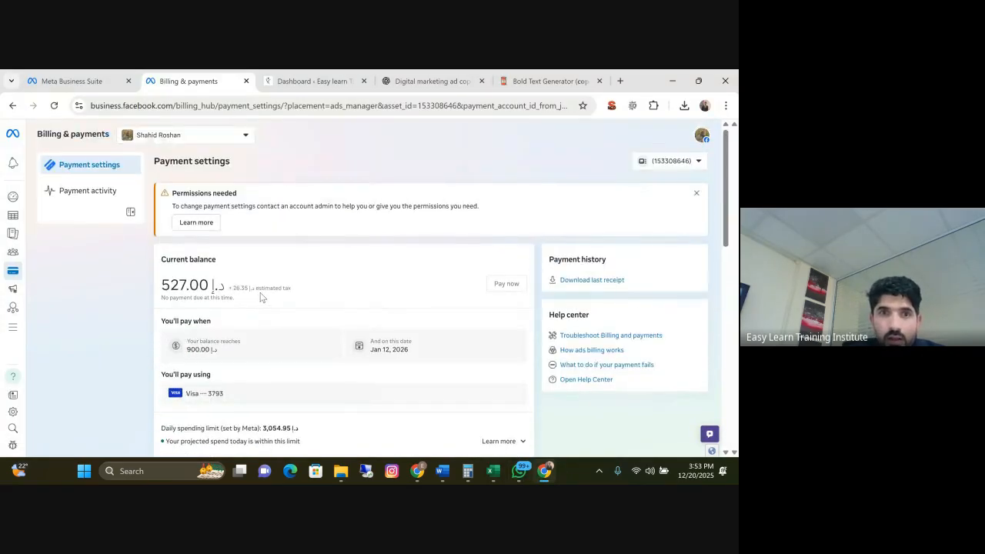
{"action": "left_click", "coordinate": [86, 194]}
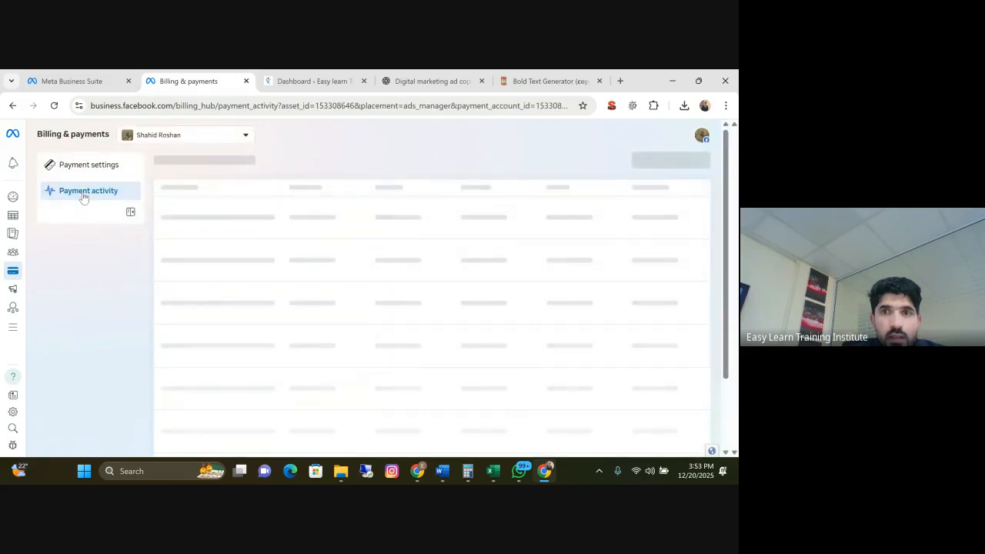
{"action": "scroll", "coordinate": [493, 269], "scroll_direction": "down", "scroll_amount": 3}
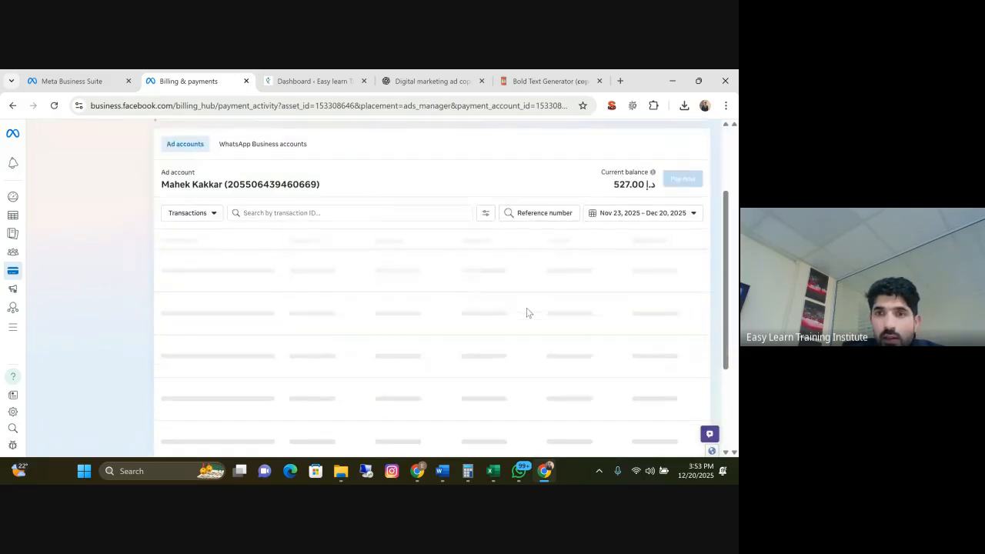
{"action": "scroll", "coordinate": [504, 266], "scroll_direction": "down", "scroll_amount": 3}
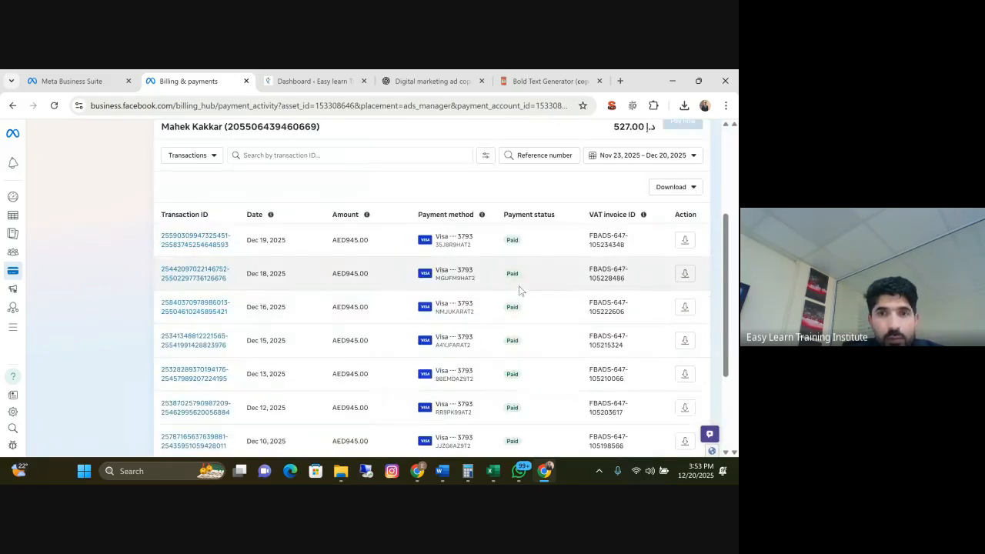
{"action": "scroll", "coordinate": [519, 285], "scroll_direction": "down", "scroll_amount": 1}
{"action": "scroll", "coordinate": [523, 290], "scroll_direction": "up", "scroll_amount": 3}
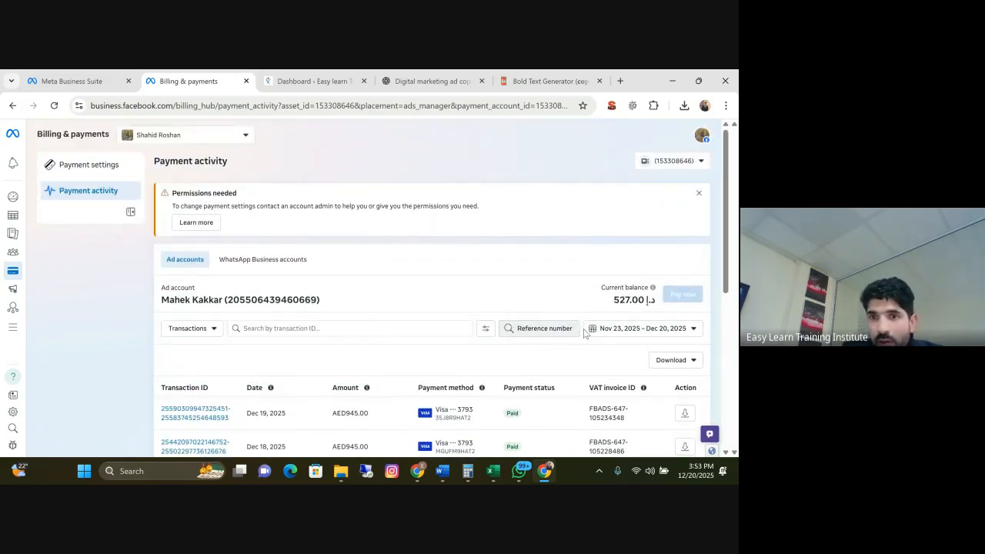
Filter the transactions to Sep 1, 2025 – Nov 30, 2025, checking the requested period in the WhatsApp chat
{"action": "left_click", "coordinate": [701, 333]}
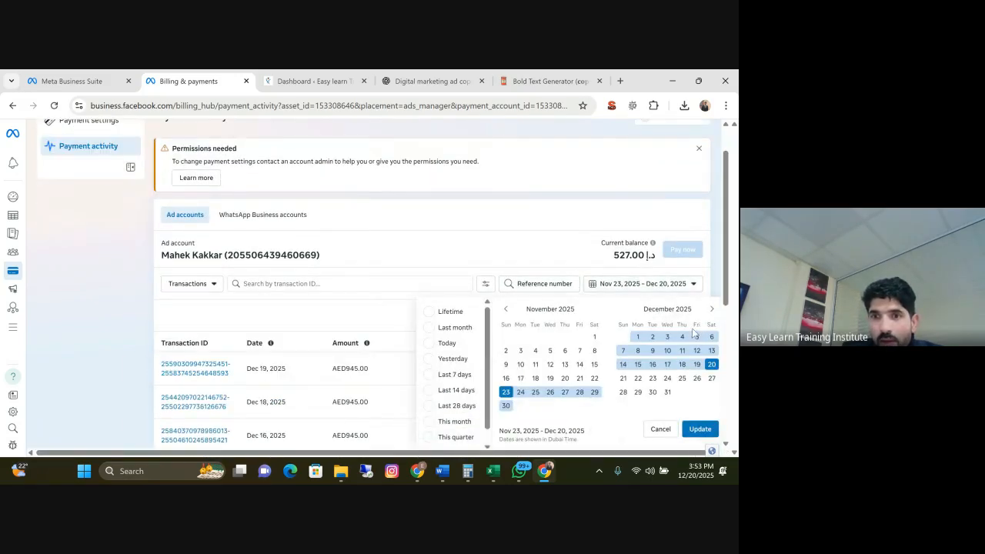
{"action": "left_click", "coordinate": [507, 310]}
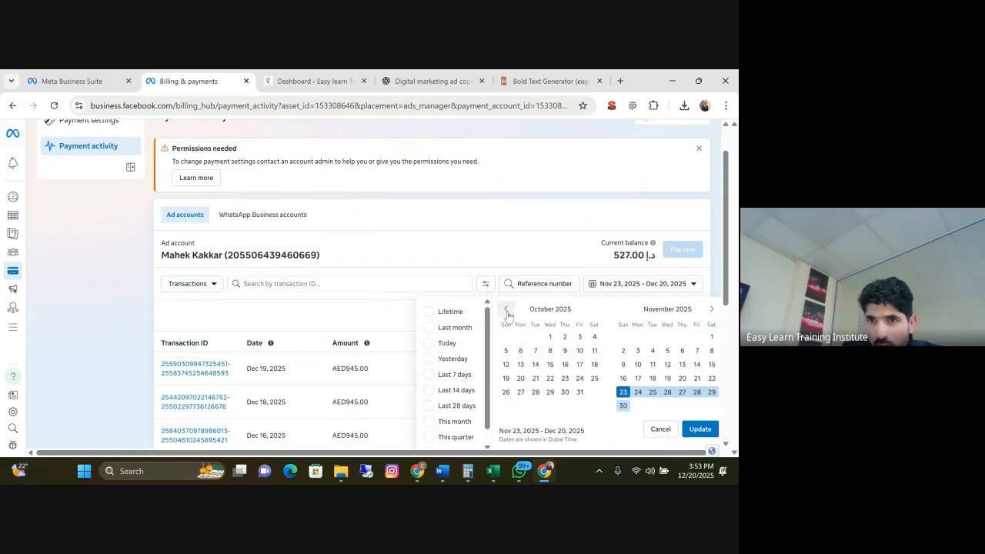
{"action": "left_click", "coordinate": [507, 310]}
{"action": "left_click", "coordinate": [521, 337]}
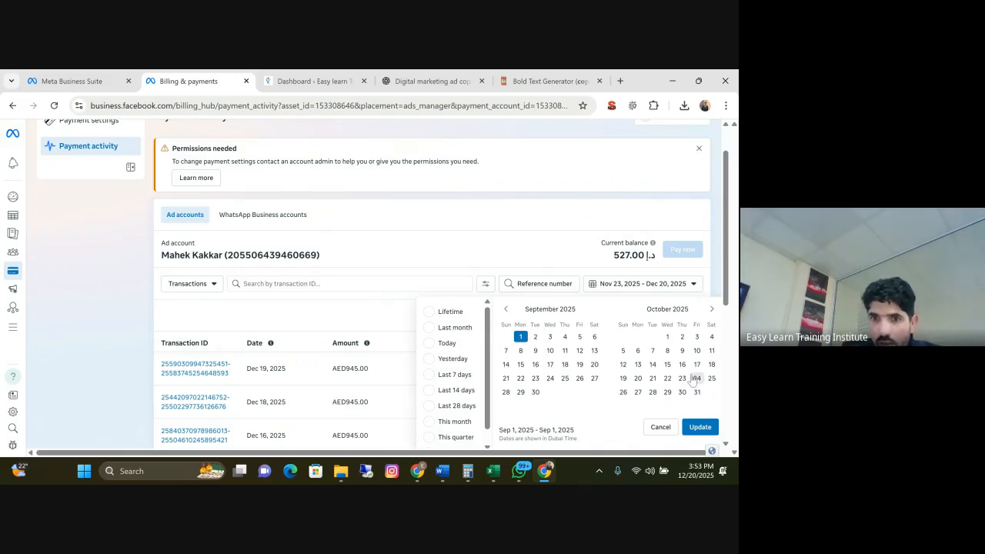
{"action": "left_click", "coordinate": [524, 441]}
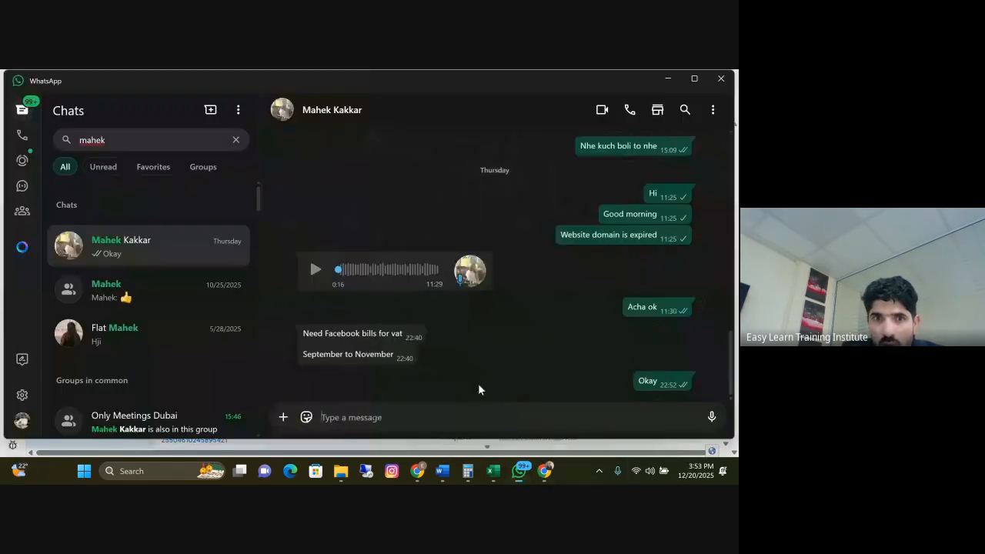
{"action": "mouse_move", "coordinate": [545, 470]}
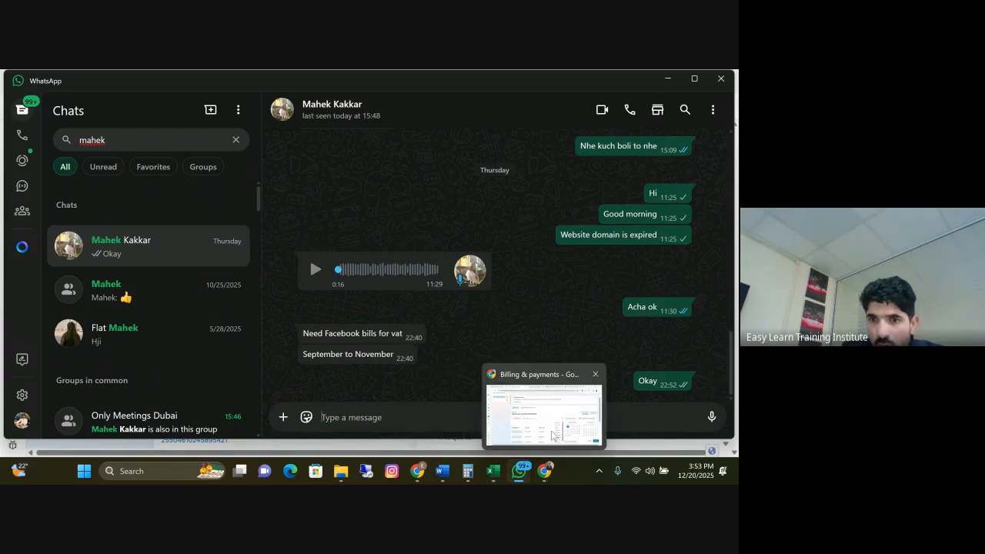
{"action": "left_click", "coordinate": [553, 443]}
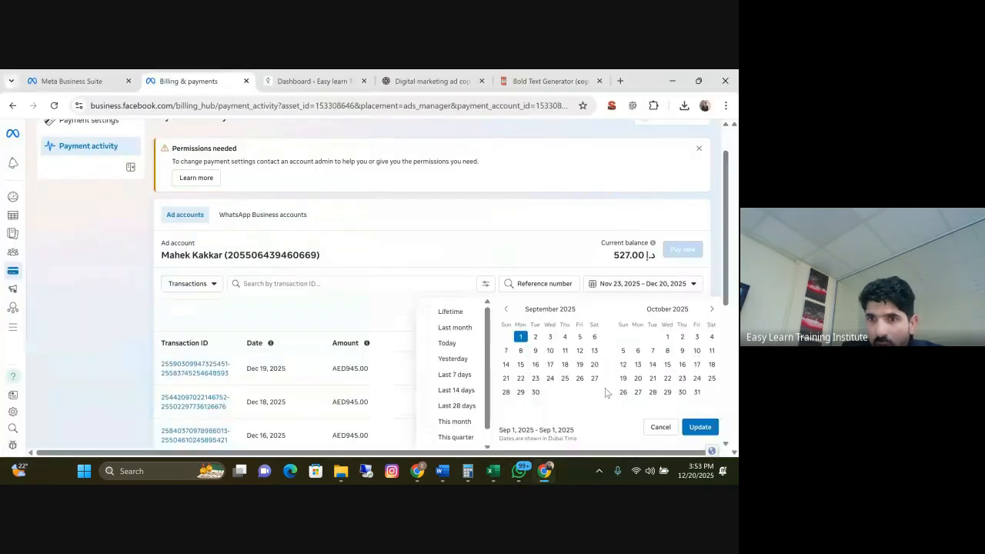
{"action": "left_click", "coordinate": [712, 311]}
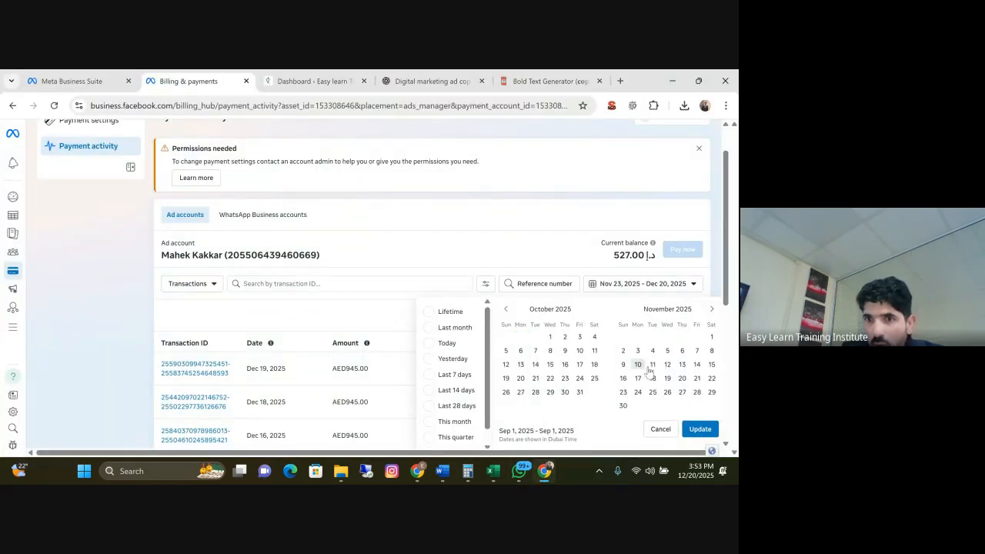
{"action": "left_click", "coordinate": [623, 406]}
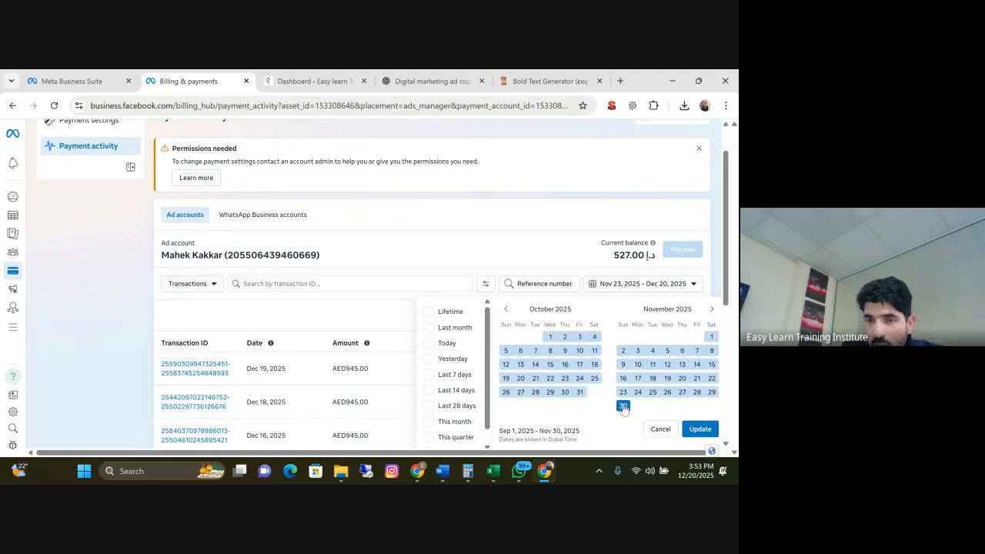
{"action": "left_click", "coordinate": [698, 429]}
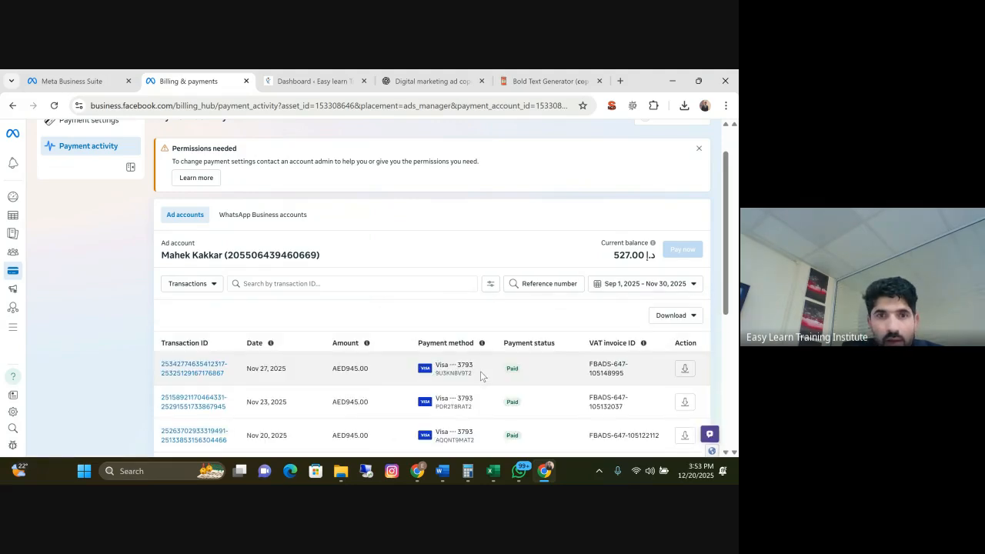
Review the filtered transactions, then download their report as a PDF and open the downloaded invoice summary
{"action": "scroll", "coordinate": [439, 302], "scroll_direction": "down", "scroll_amount": 3}
{"action": "scroll", "coordinate": [465, 323], "scroll_direction": "up", "scroll_amount": 3}
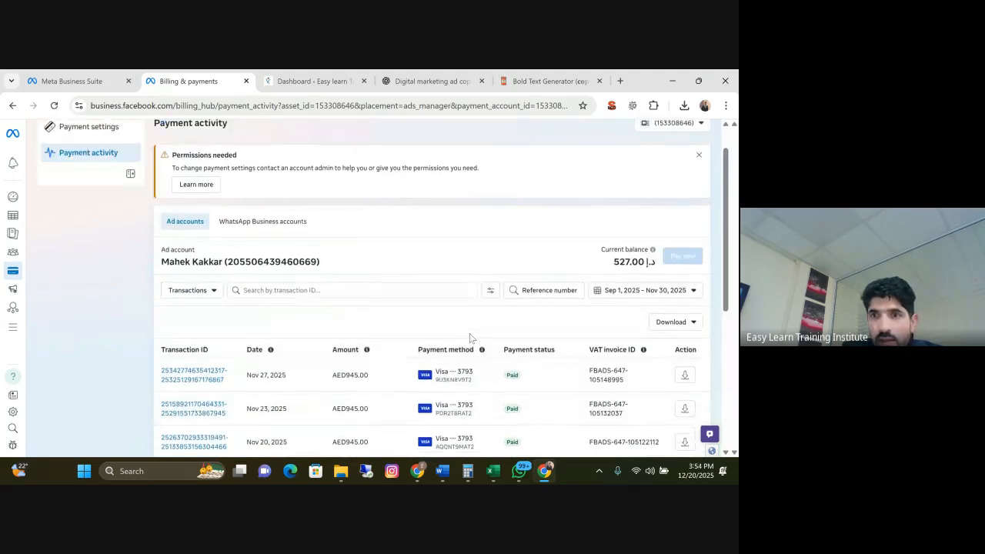
{"action": "scroll", "coordinate": [472, 337], "scroll_direction": "up", "scroll_amount": 1}
{"action": "scroll", "coordinate": [465, 269], "scroll_direction": "down", "scroll_amount": 4}
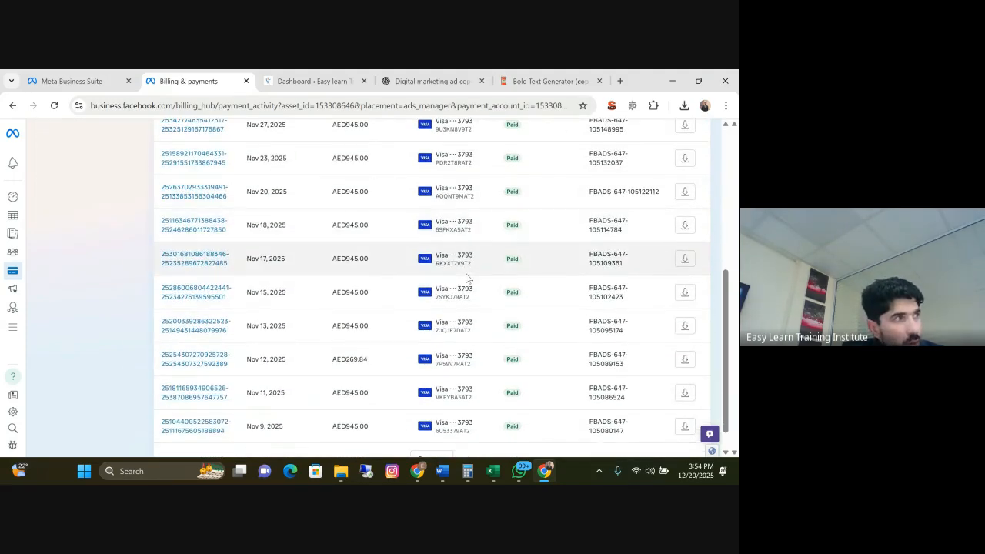
{"action": "scroll", "coordinate": [466, 279], "scroll_direction": "up", "scroll_amount": 4}
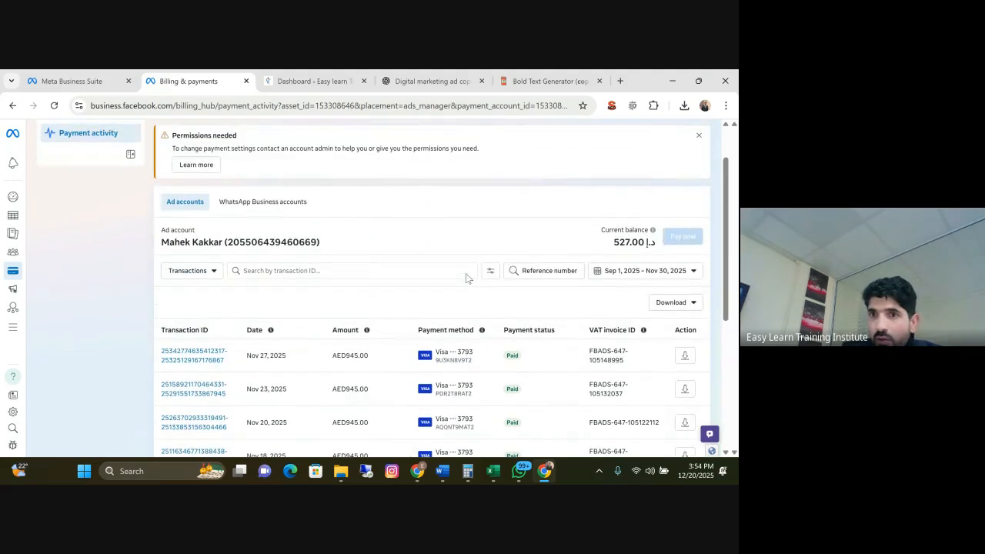
{"action": "left_click", "coordinate": [684, 308]}
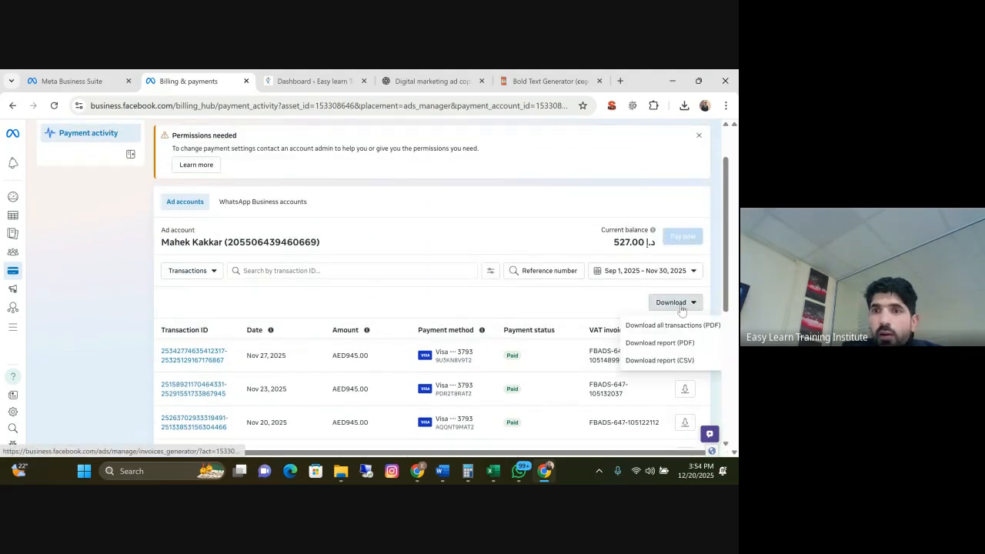
{"action": "left_click", "coordinate": [658, 351]}
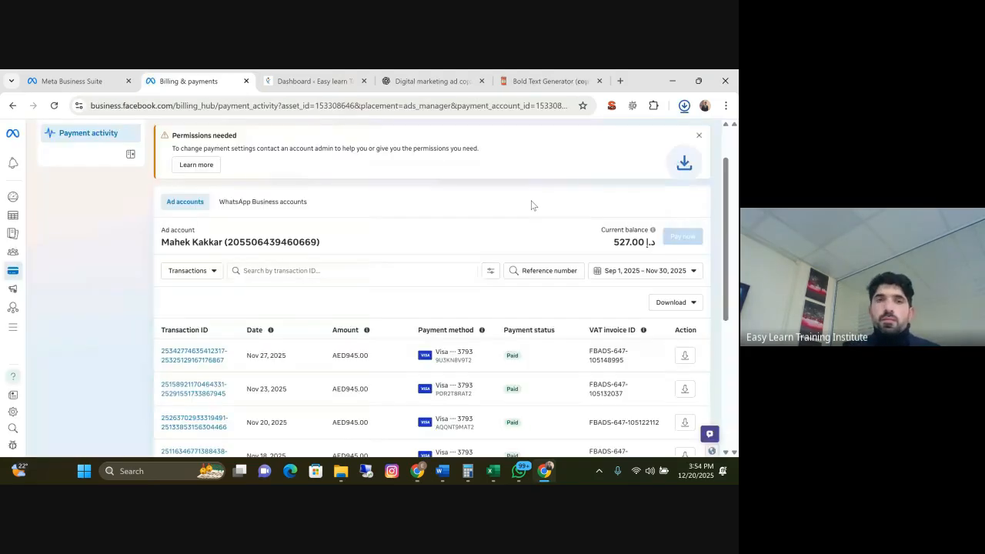
{"action": "left_click", "coordinate": [614, 138]}
Examine the invoice summary PDF for the total amount billed, the VAT rate and the VAT amount
{"action": "scroll", "coordinate": [460, 216], "scroll_direction": "down", "scroll_amount": 5}
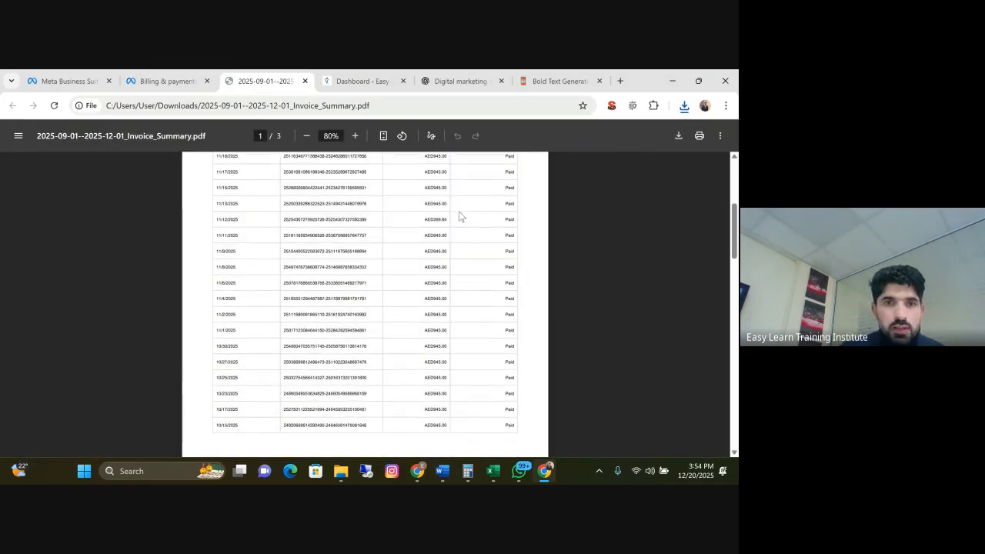
{"action": "scroll", "coordinate": [480, 227], "scroll_direction": "down", "scroll_amount": 10}
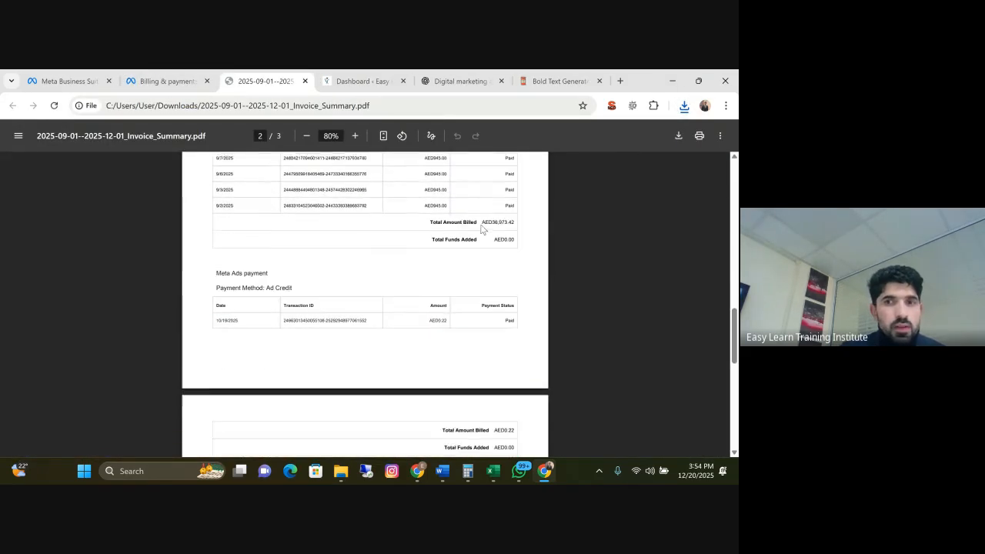
{"action": "scroll", "coordinate": [477, 240], "scroll_direction": "down", "scroll_amount": 1}
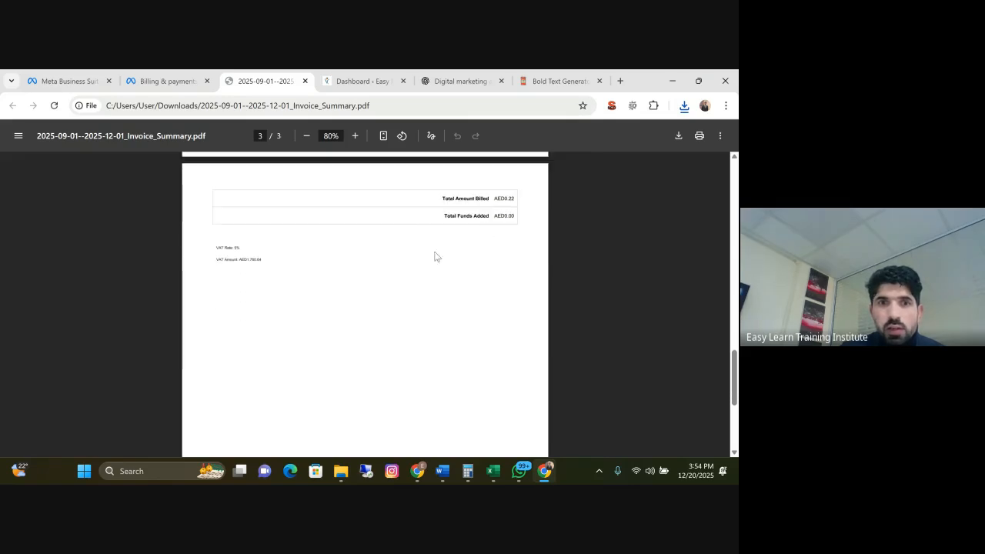
{"action": "left_click_drag", "start_coordinate": [264, 260], "coordinate": [213, 248]}
{"action": "scroll", "coordinate": [462, 259], "scroll_direction": "up", "scroll_amount": 4}
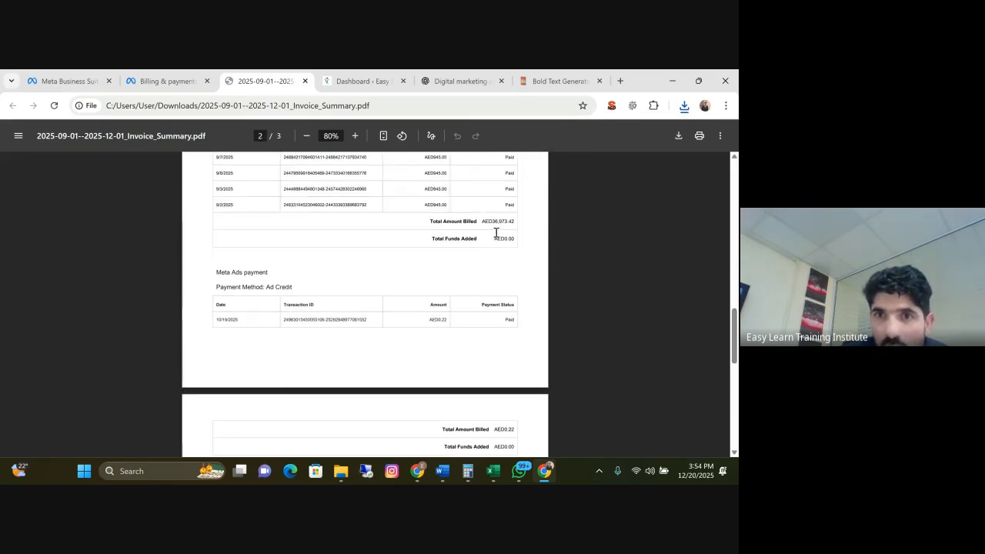
{"action": "scroll", "coordinate": [515, 320], "scroll_direction": "down", "scroll_amount": 5}
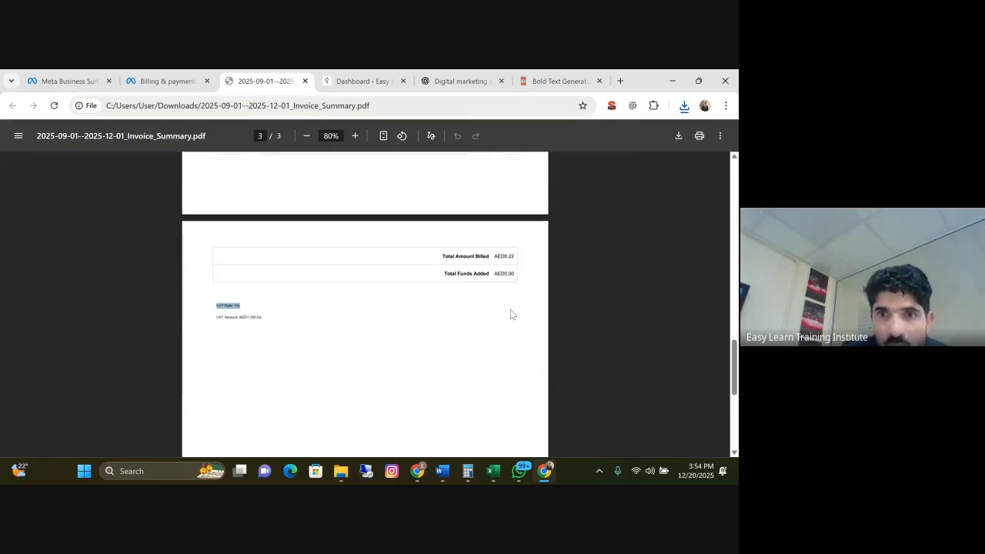
{"action": "scroll", "coordinate": [295, 291], "scroll_direction": "up", "scroll_amount": 3}
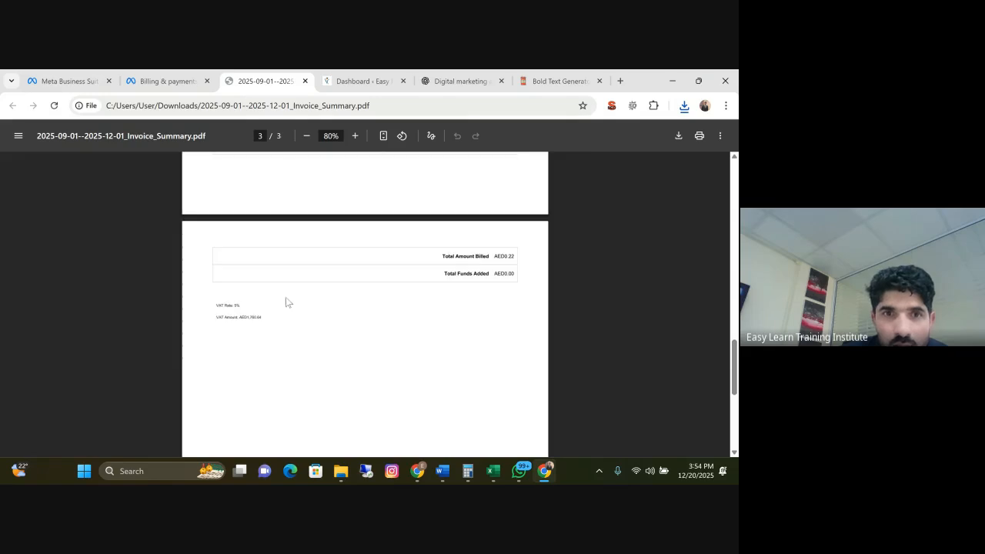
{"action": "left_click_drag", "start_coordinate": [262, 319], "coordinate": [216, 318]}
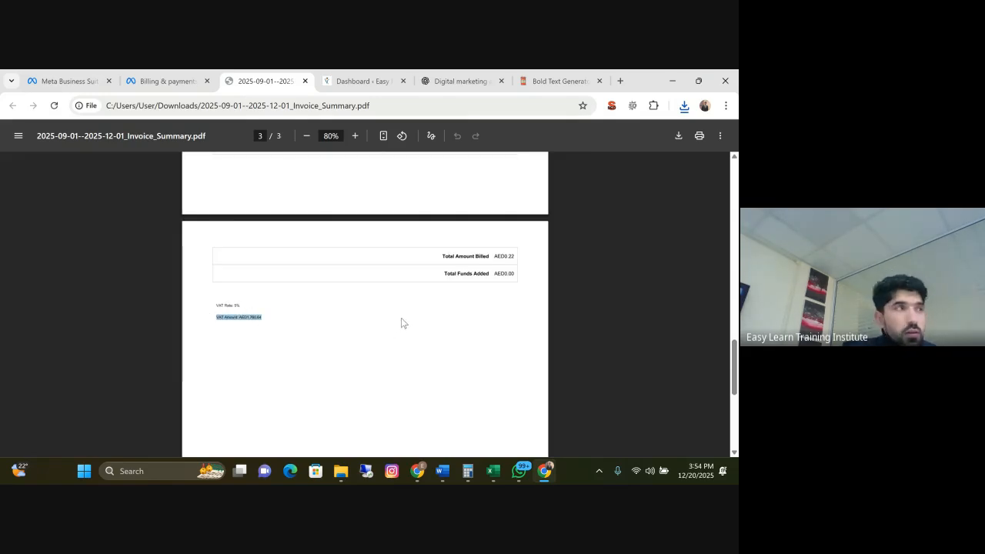
{"action": "scroll", "coordinate": [455, 326], "scroll_direction": "up", "scroll_amount": 3}
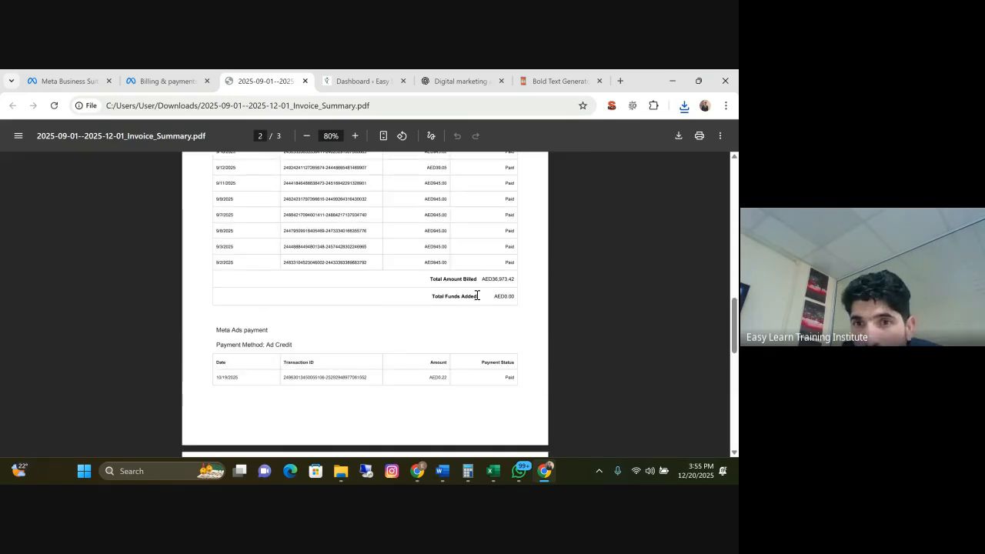
{"action": "left_click_drag", "start_coordinate": [514, 280], "coordinate": [477, 280]}
{"action": "scroll", "coordinate": [318, 322], "scroll_direction": "down", "scroll_amount": 1}
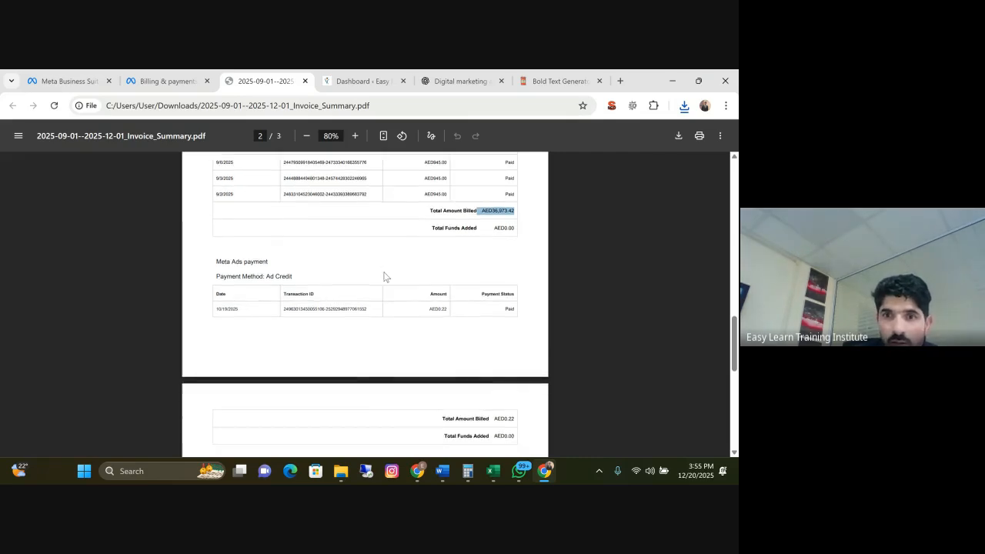
{"action": "scroll", "coordinate": [385, 275], "scroll_direction": "down", "scroll_amount": 3}
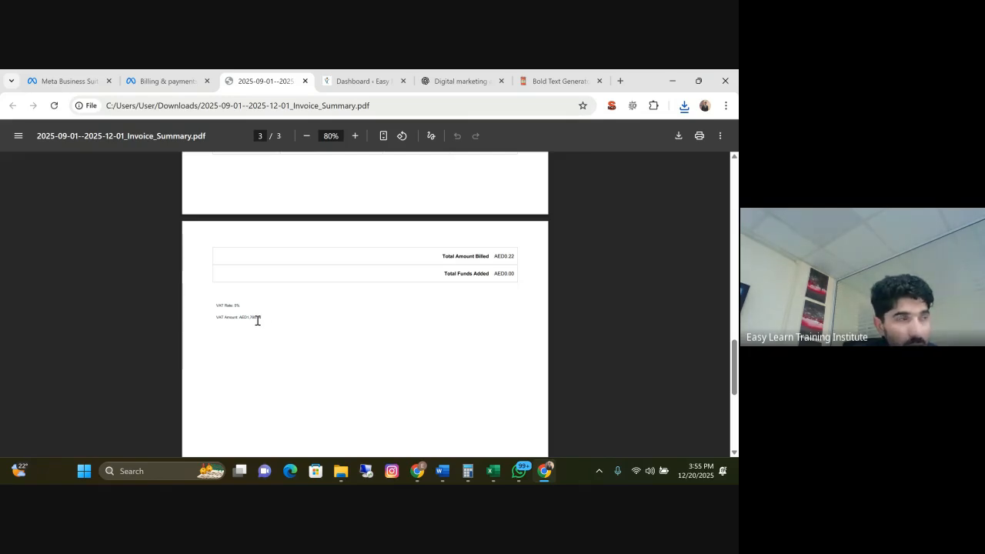
Check the invoice summary's file path, then switch to File Explorer and open the Downloads folder that contains it
{"action": "left_click", "coordinate": [378, 105]}
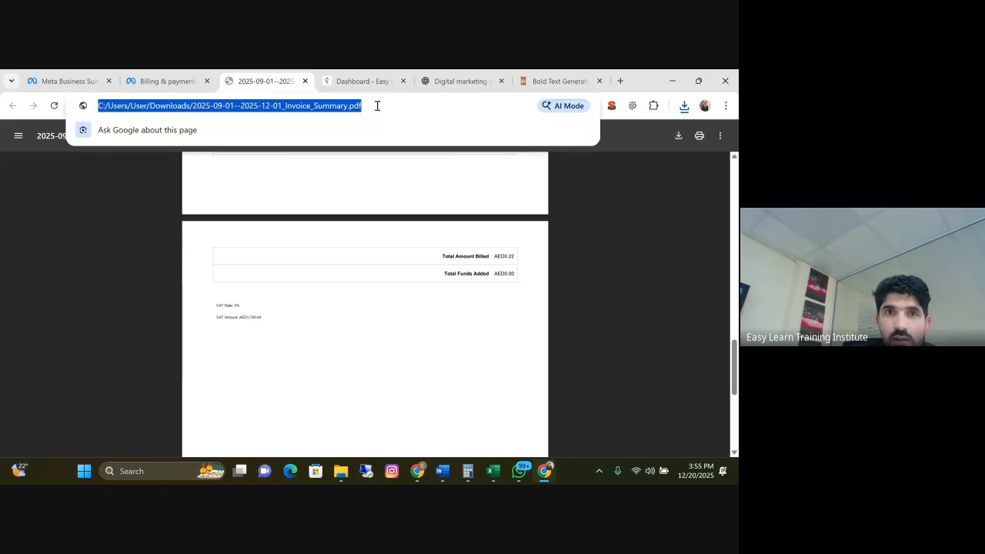
{"action": "mouse_move", "coordinate": [345, 480]}
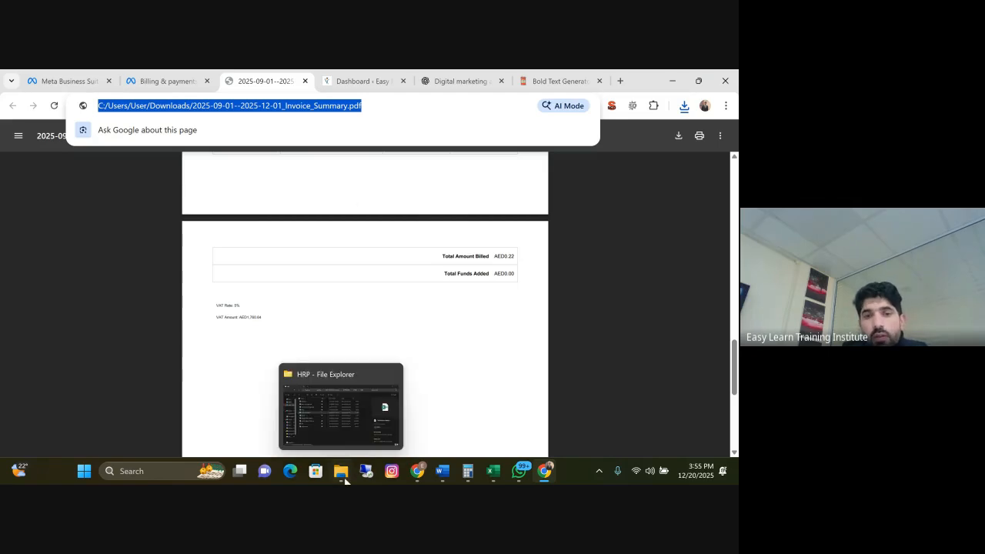
{"action": "left_click", "coordinate": [357, 419]}
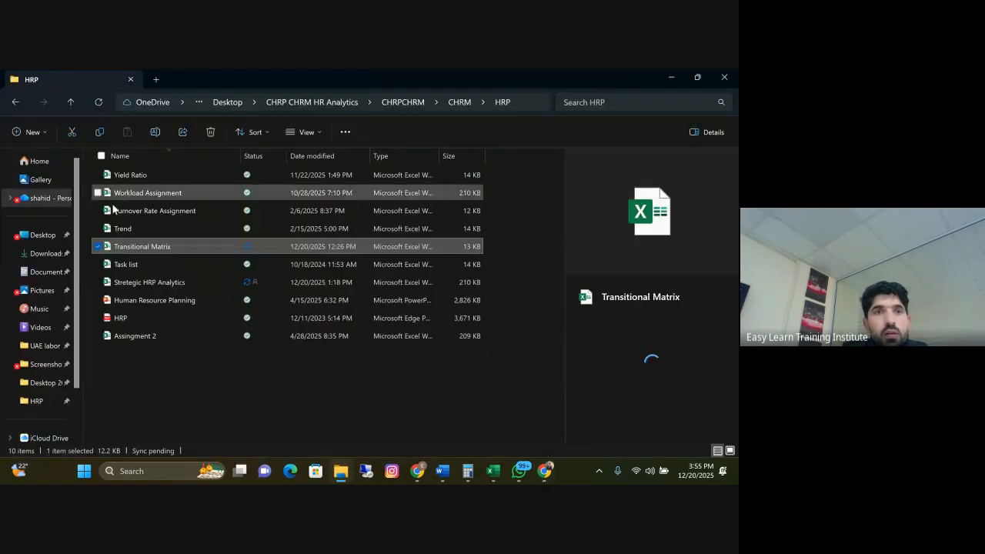
{"action": "left_click", "coordinate": [57, 252]}
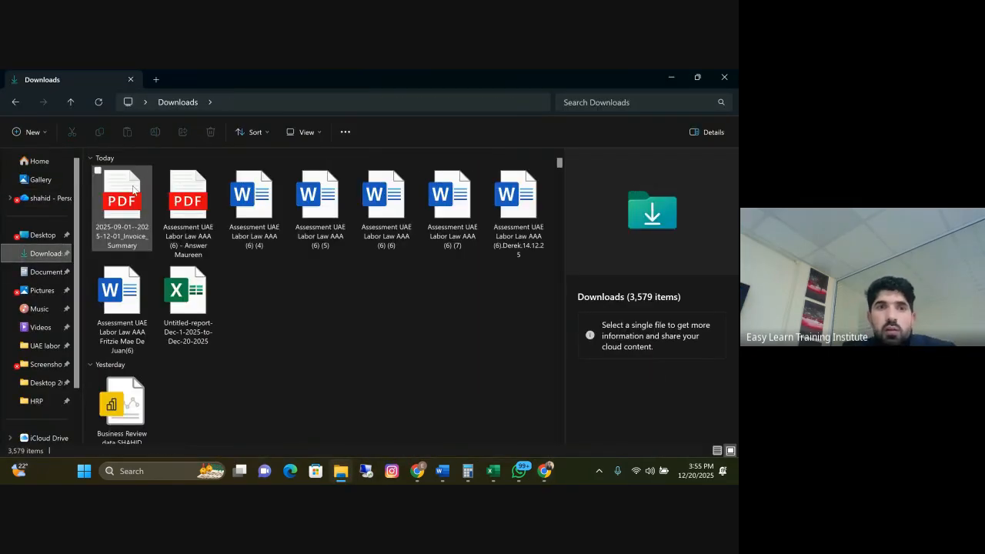
Rename the downloaded invoice summary PDF in the Downloads folder as "Sep to Nov- Payment Summary"
{"action": "left_click", "coordinate": [128, 190]}
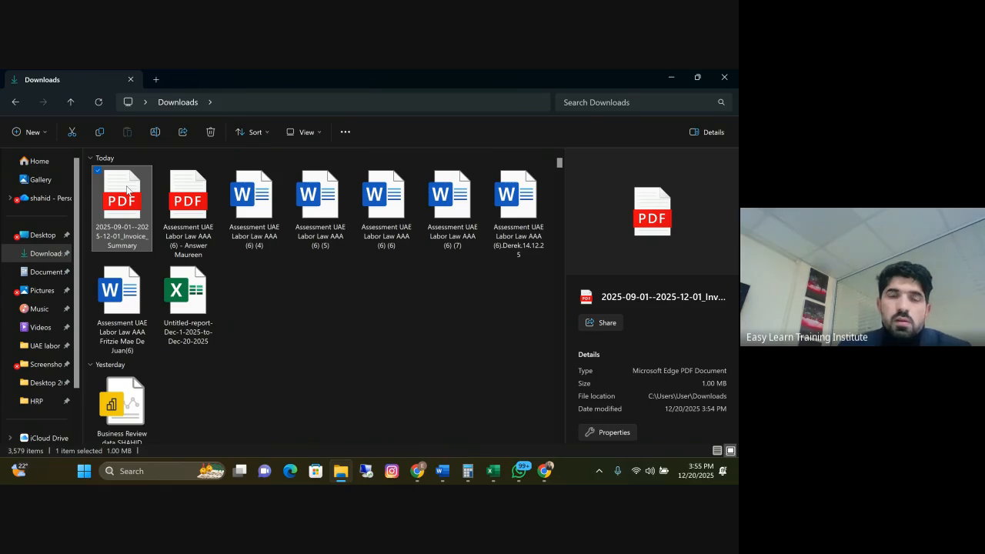
{"action": "right_click", "coordinate": [128, 190]}
{"action": "left_click", "coordinate": [171, 404]}
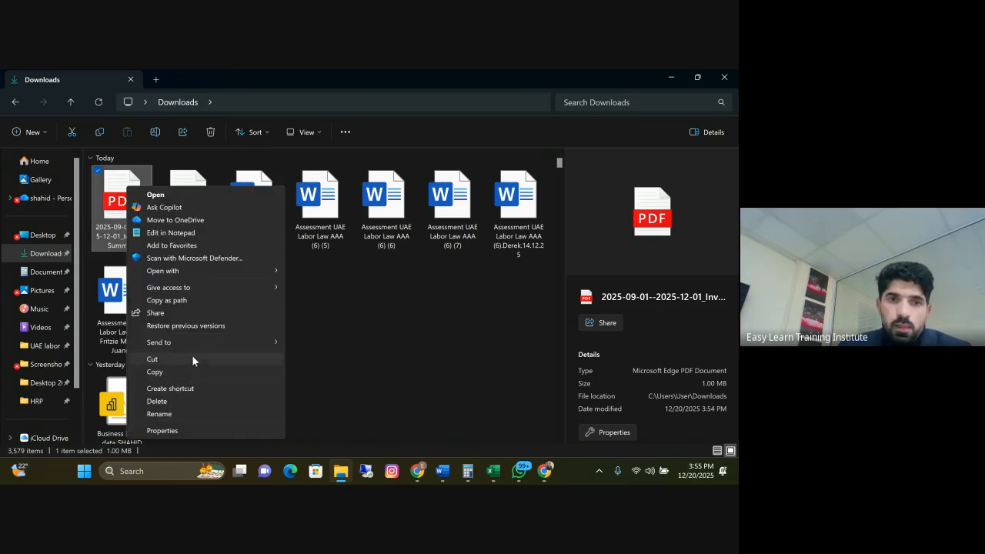
{"action": "left_click", "coordinate": [178, 414]}
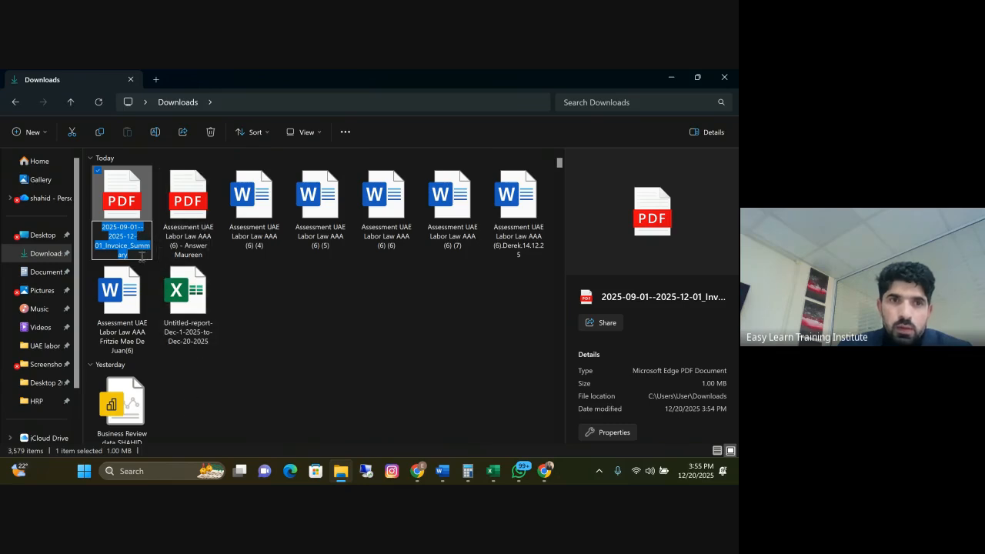
{"action": "left_click_drag", "start_coordinate": [139, 256], "coordinate": [95, 225]}
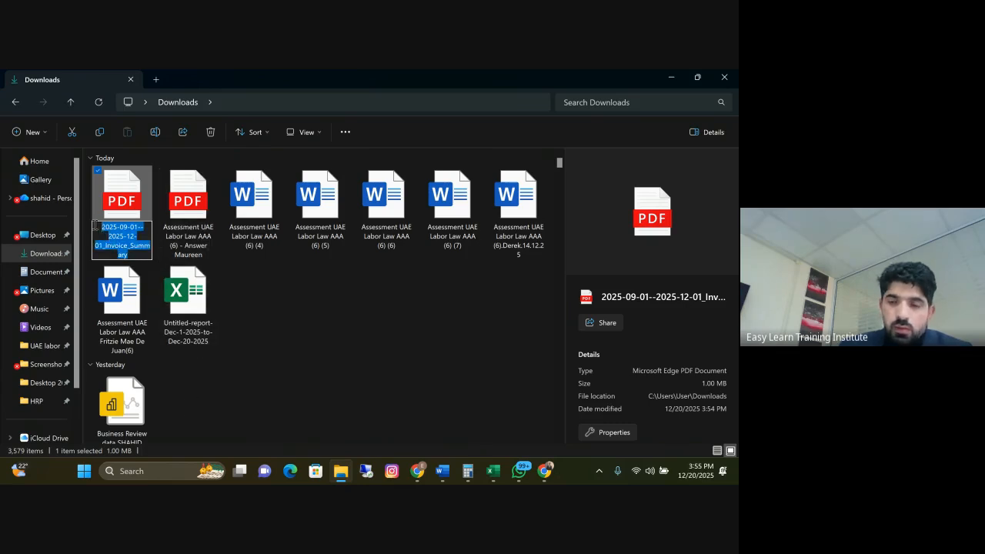
{"action": "type", "text": "Sep to"}
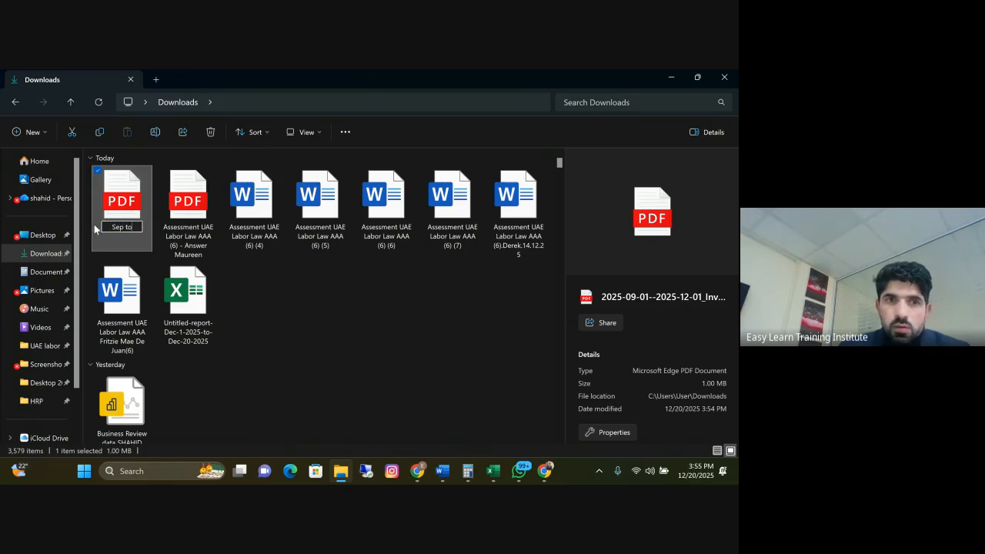
{"action": "type", "text": " No"}
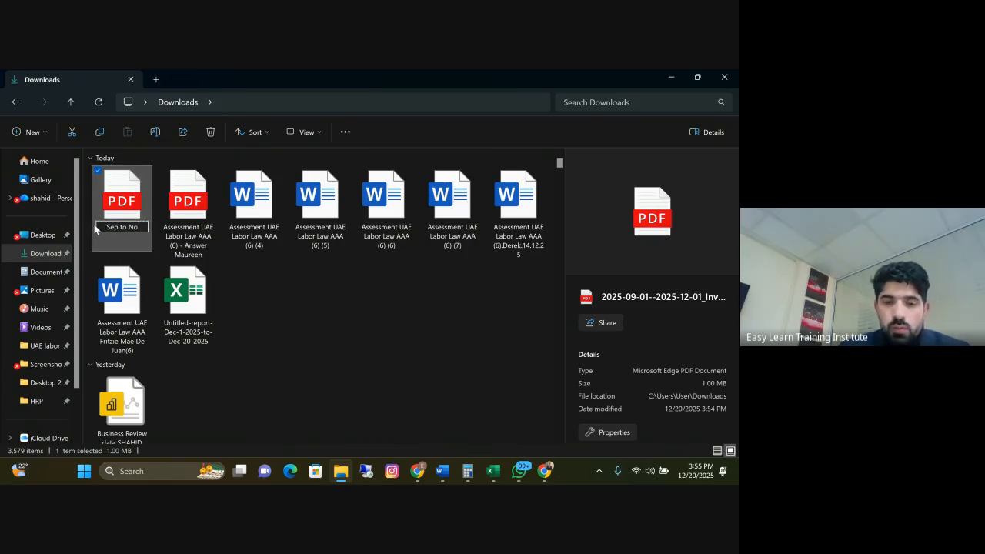
{"action": "type", "text": "v-"}
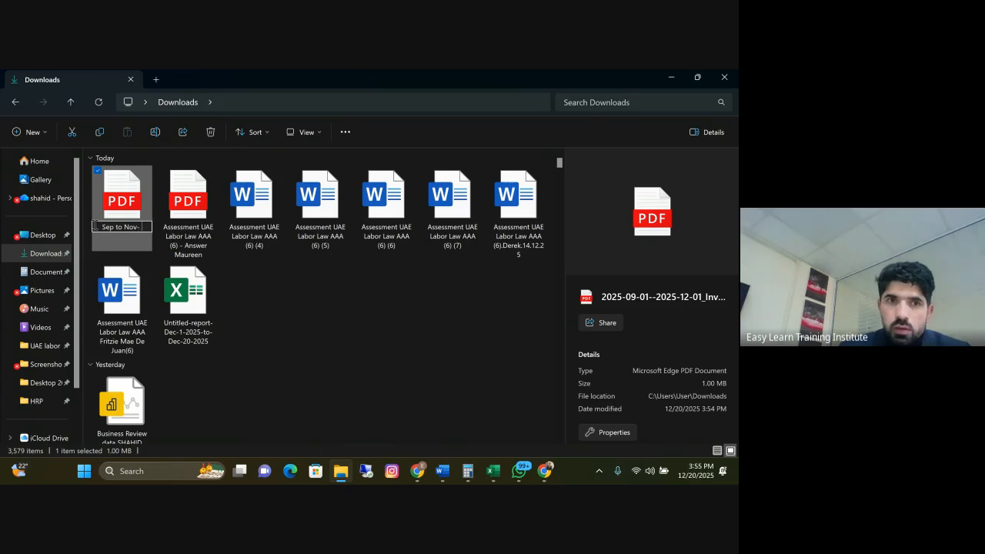
{"action": "type", "text": "Payment"}
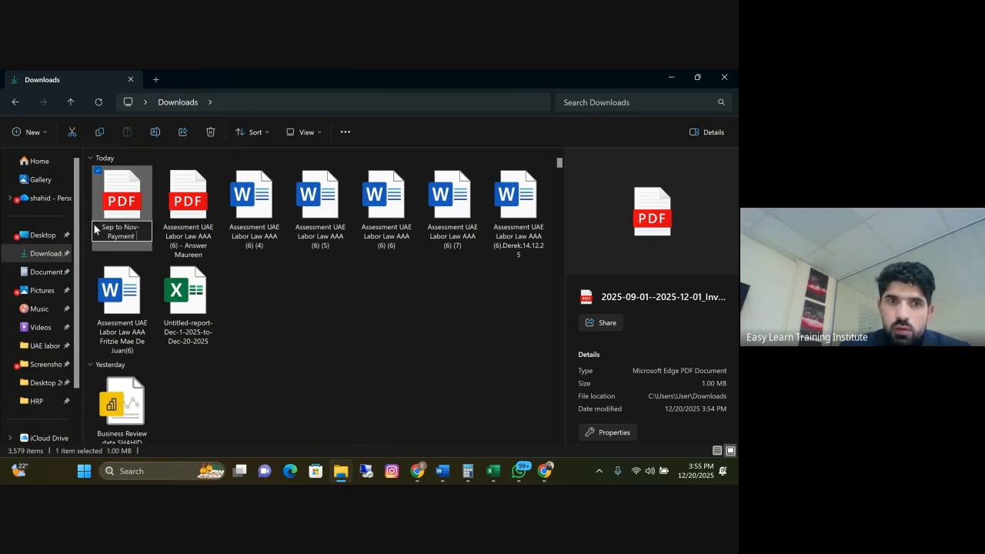
{"action": "type", "text": " Summary"}
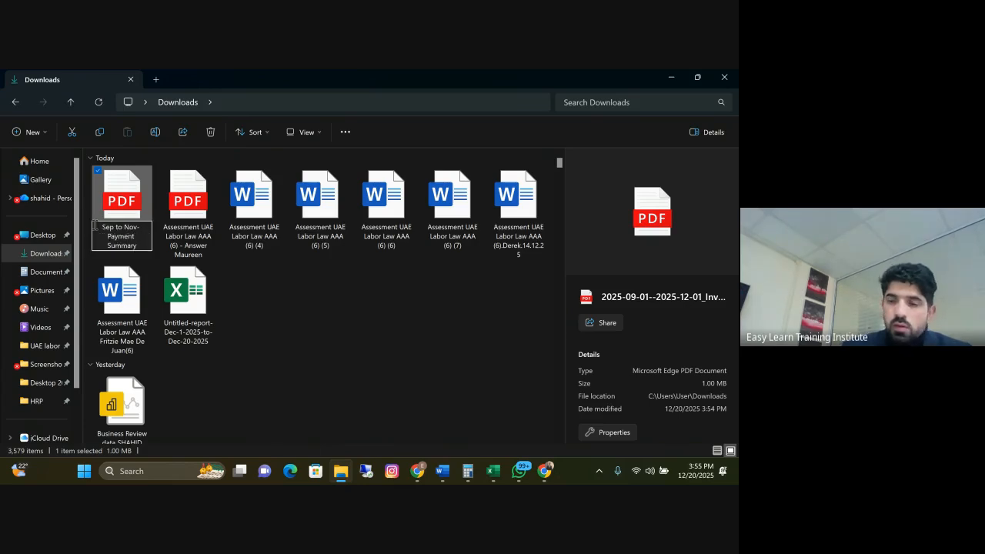
{"action": "key", "text": "Return"}
{"action": "left_click", "coordinate": [310, 326]}
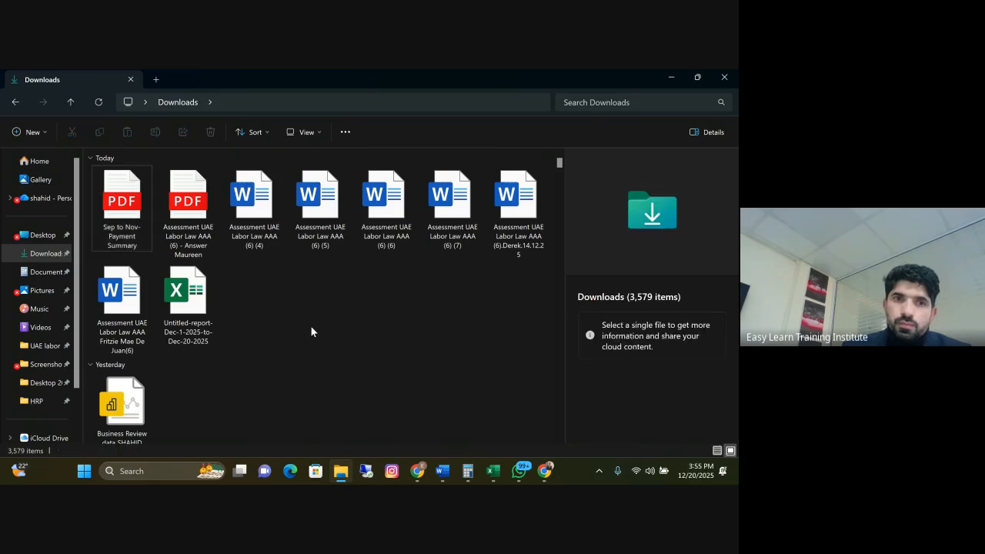
Switch to WhatsApp and send the Sep to Nov- Payment Summary PDF from Downloads as a document in the client's chat
{"action": "left_click", "coordinate": [119, 195]}
{"action": "right_click", "coordinate": [119, 171]}
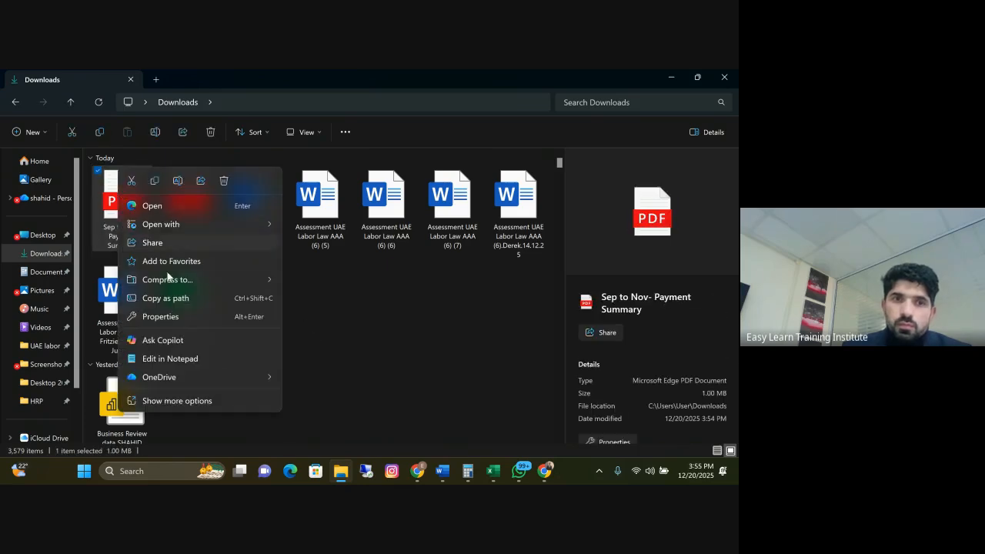
{"action": "mouse_move", "coordinate": [519, 471]}
{"action": "left_click", "coordinate": [519, 420]}
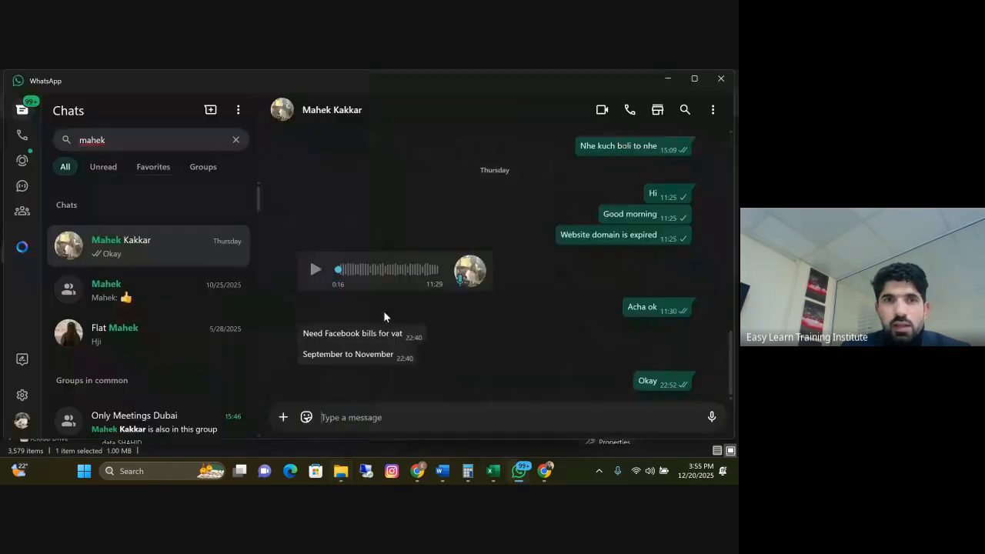
{"action": "left_click", "coordinate": [284, 418]}
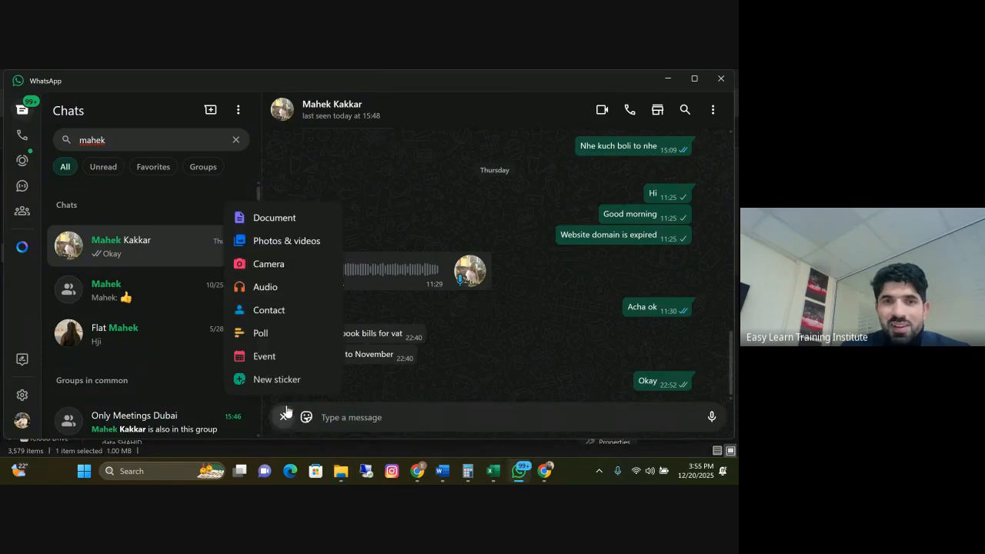
{"action": "left_click", "coordinate": [231, 220]}
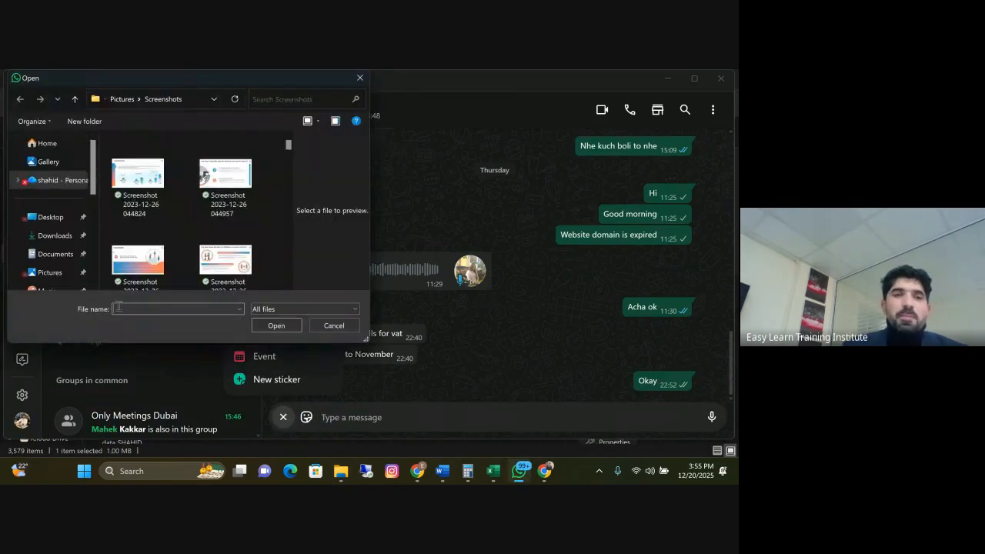
{"action": "left_click", "coordinate": [55, 235]}
{"action": "left_click", "coordinate": [136, 185]}
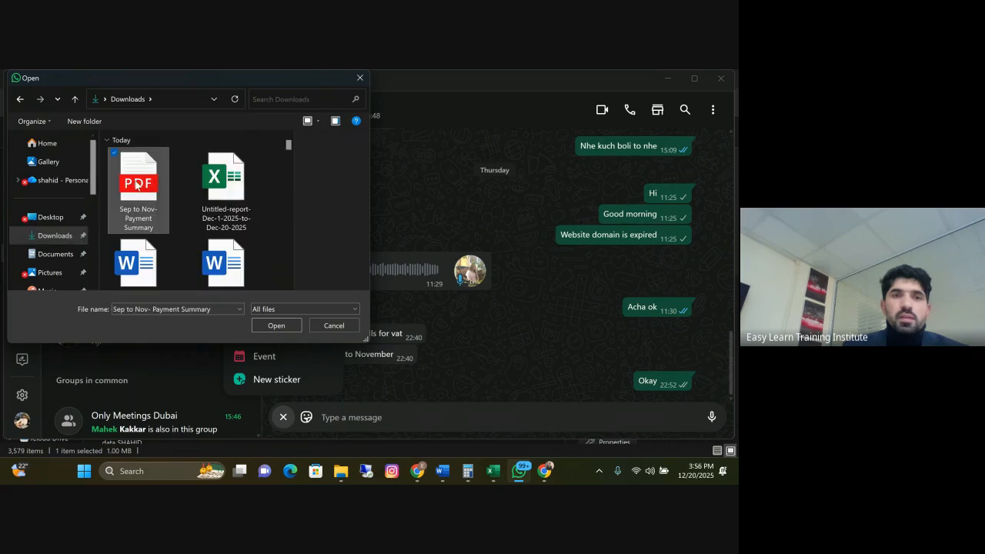
{"action": "left_click", "coordinate": [276, 325]}
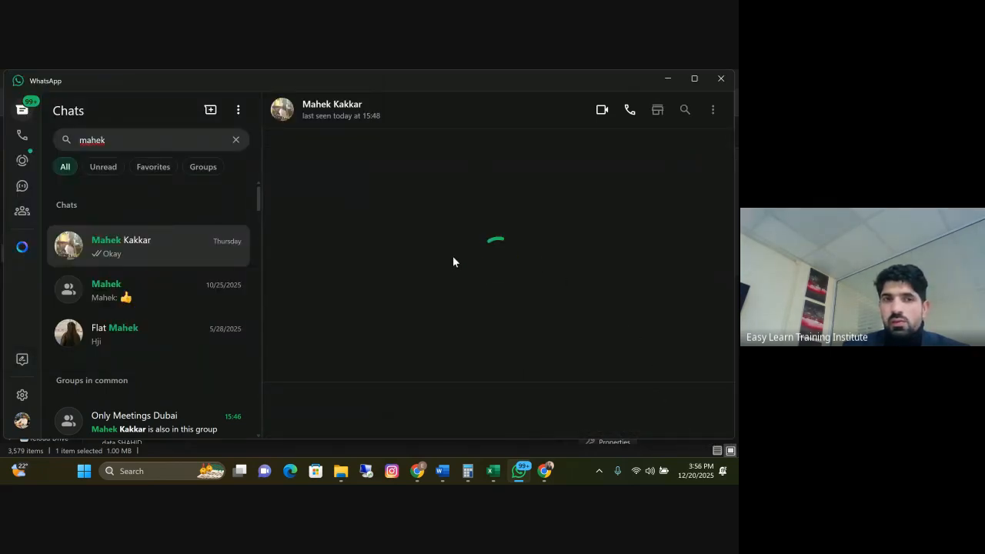
{"action": "left_click", "coordinate": [707, 410]}
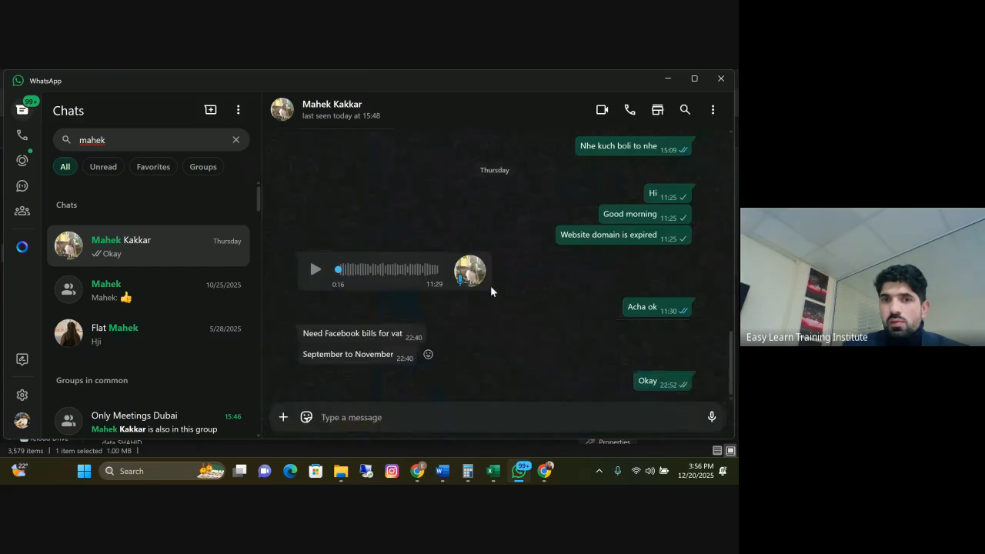
Switch to Chrome and open the Ads Manager campaigns from the Meta Business Suite home page
{"action": "mouse_move", "coordinate": [545, 471]}
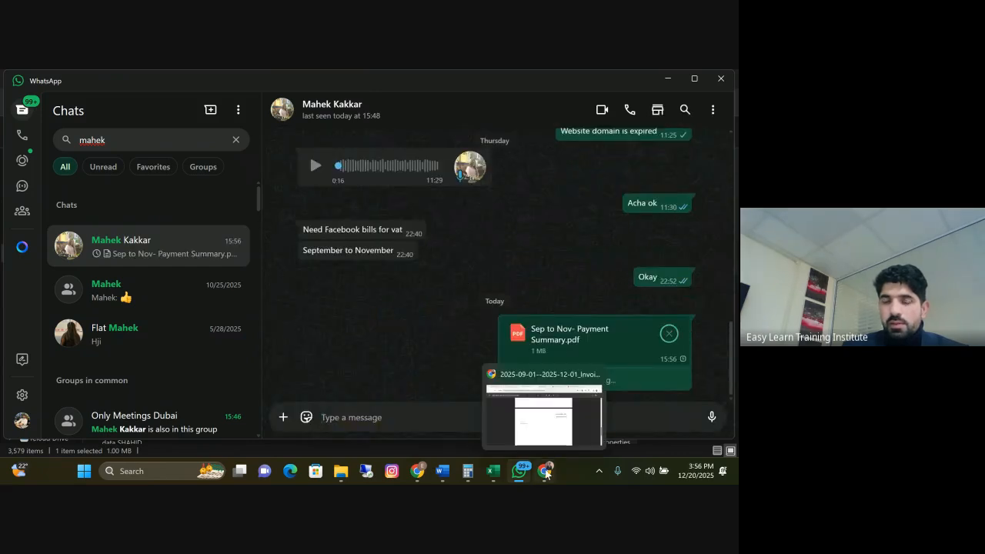
{"action": "left_click", "coordinate": [545, 425]}
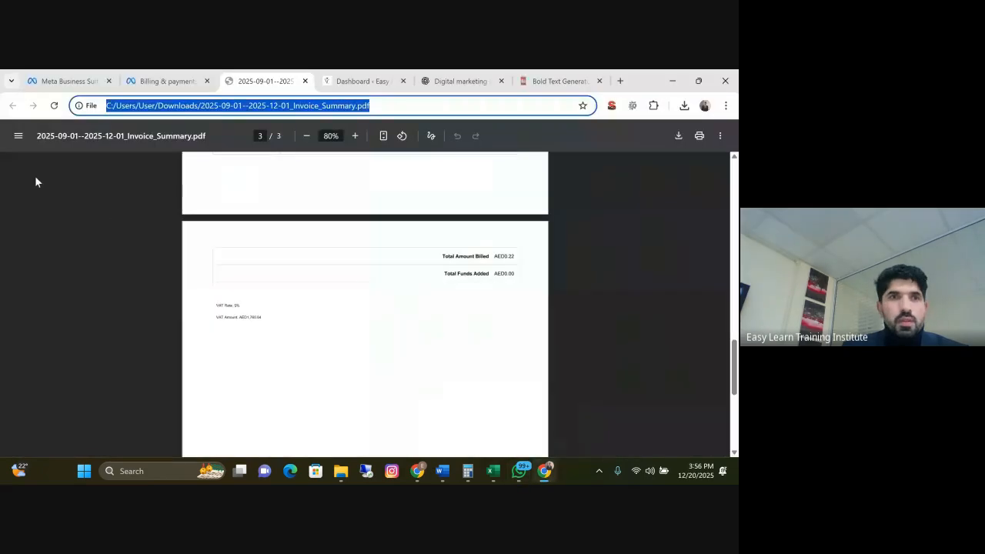
{"action": "left_click", "coordinate": [148, 87]}
{"action": "left_click", "coordinate": [77, 87]}
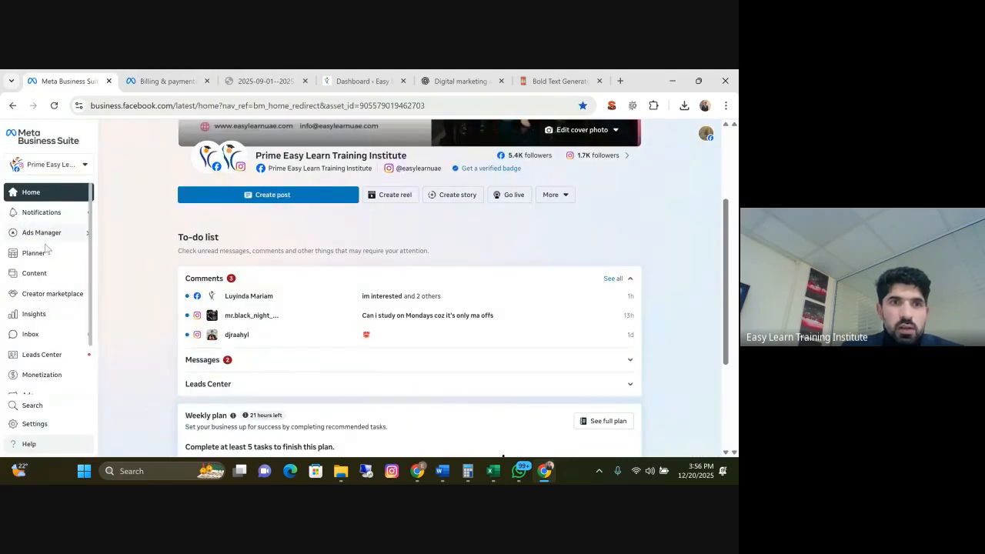
{"action": "mouse_move", "coordinate": [45, 238]}
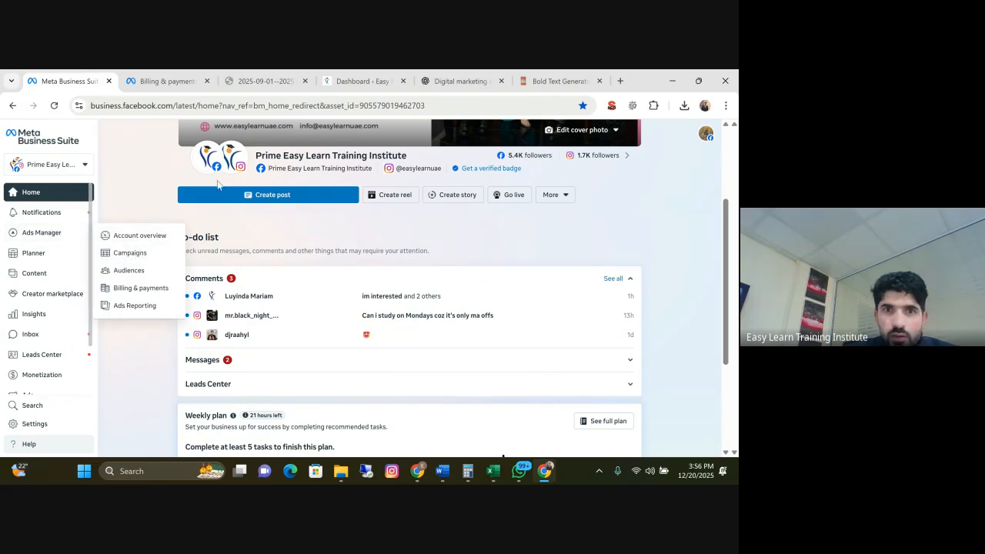
{"action": "left_click", "coordinate": [128, 253]}
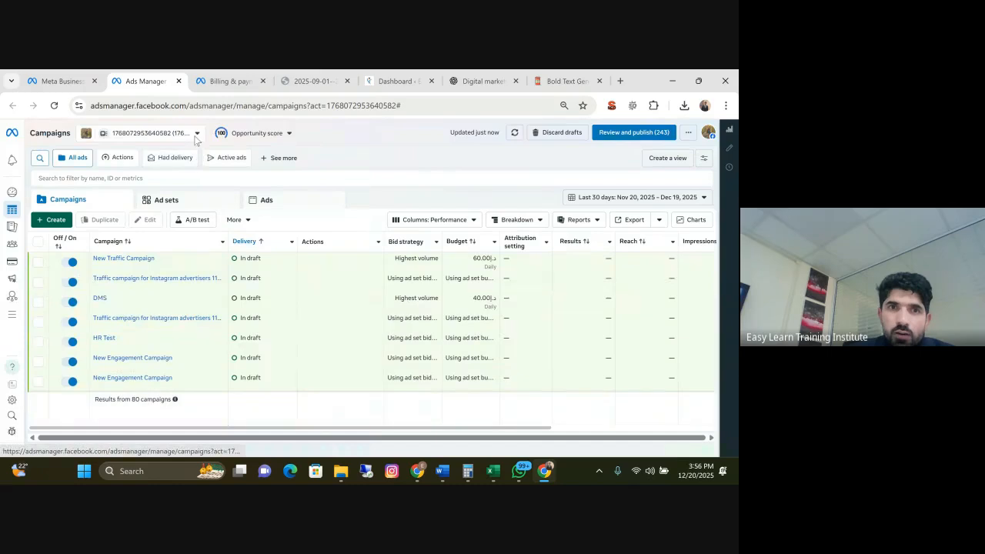
Change to the second ad account under the personal profile and open its Ads Reporting
{"action": "left_click", "coordinate": [165, 133]}
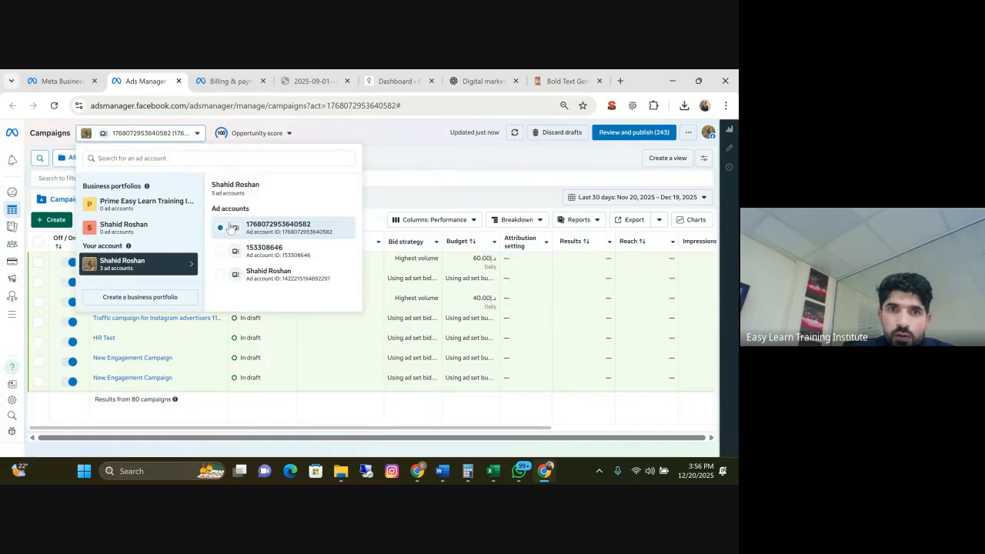
{"action": "left_click", "coordinate": [216, 254]}
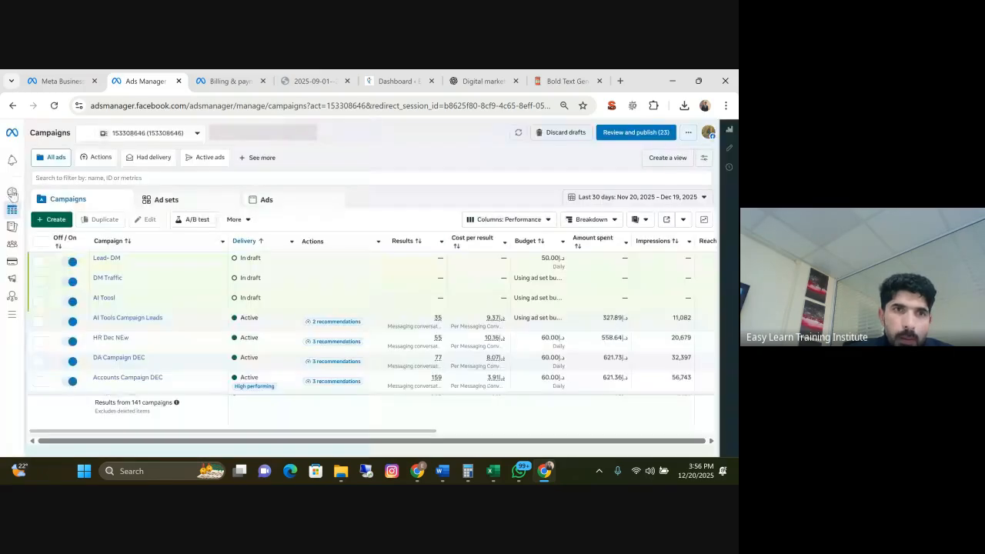
{"action": "mouse_move", "coordinate": [14, 209]}
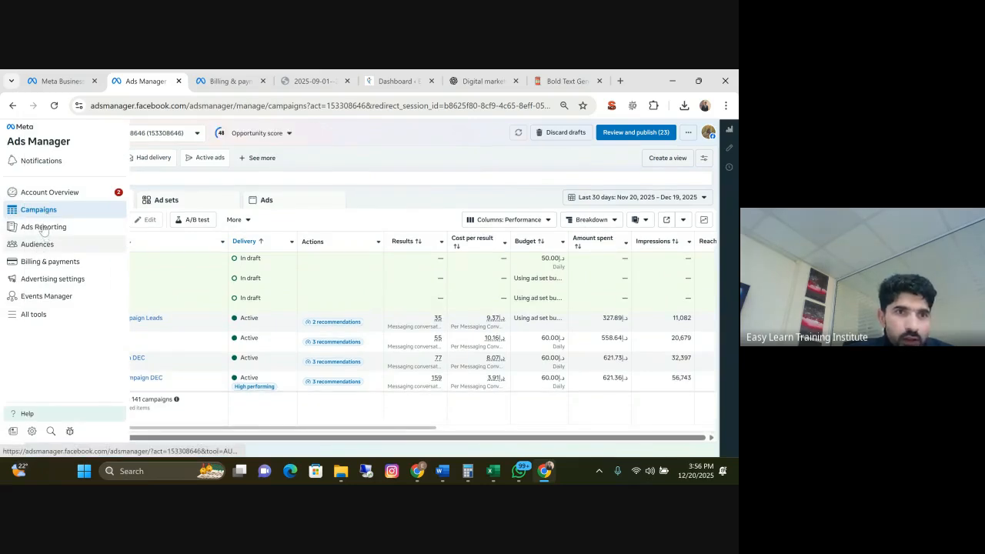
{"action": "left_click", "coordinate": [44, 231]}
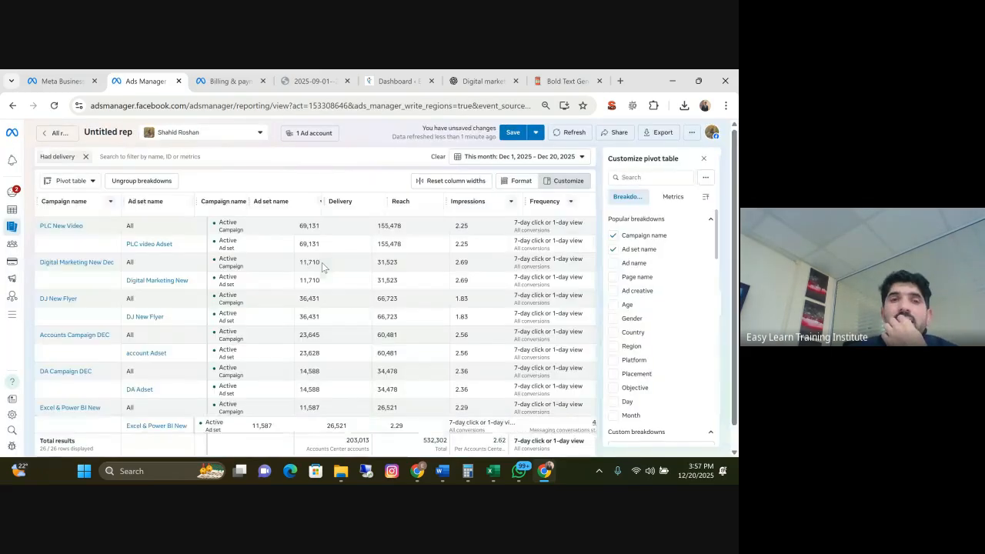
Examine the campaign rows of the December report and its selected metrics and breakdowns
{"action": "scroll", "coordinate": [300, 283], "scroll_direction": "down", "scroll_amount": 1}
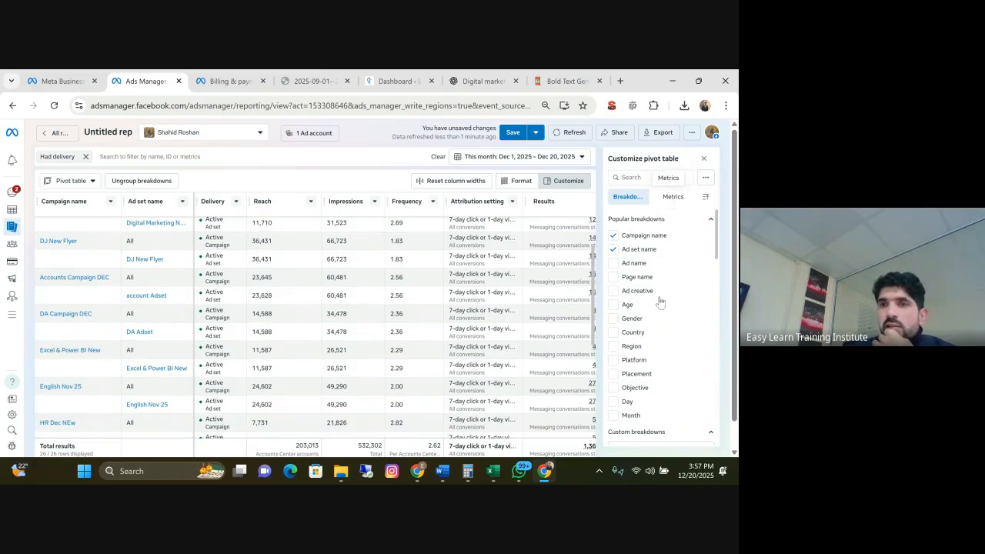
{"action": "left_click", "coordinate": [673, 197]}
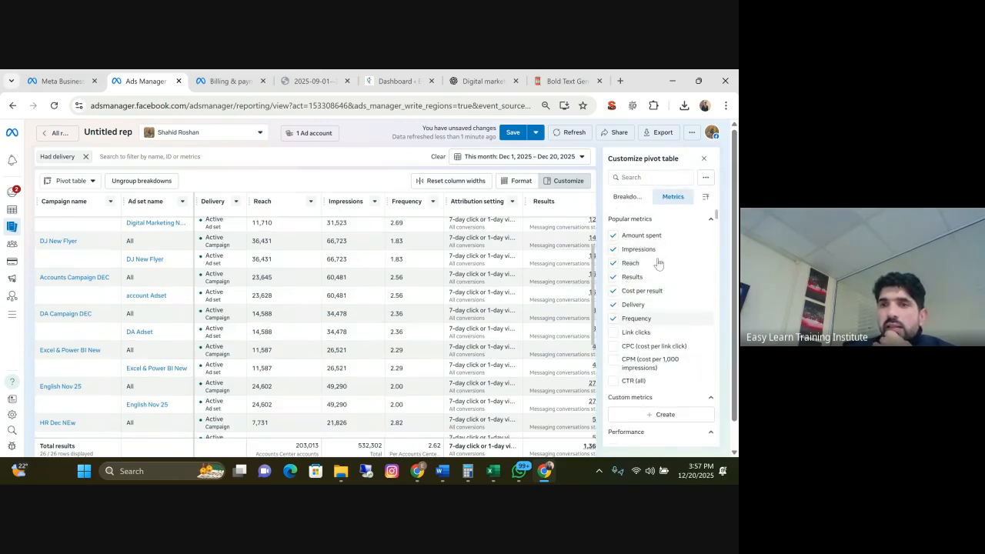
{"action": "left_click", "coordinate": [627, 196]}
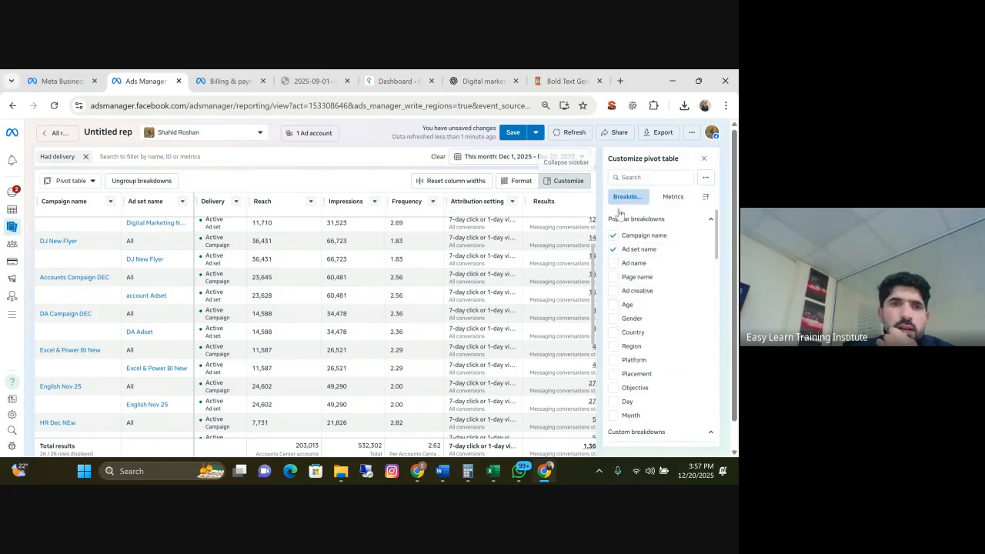
View the report as a bar chart and as a trend chart, then return it to the pivot table
{"action": "left_click", "coordinate": [92, 182]}
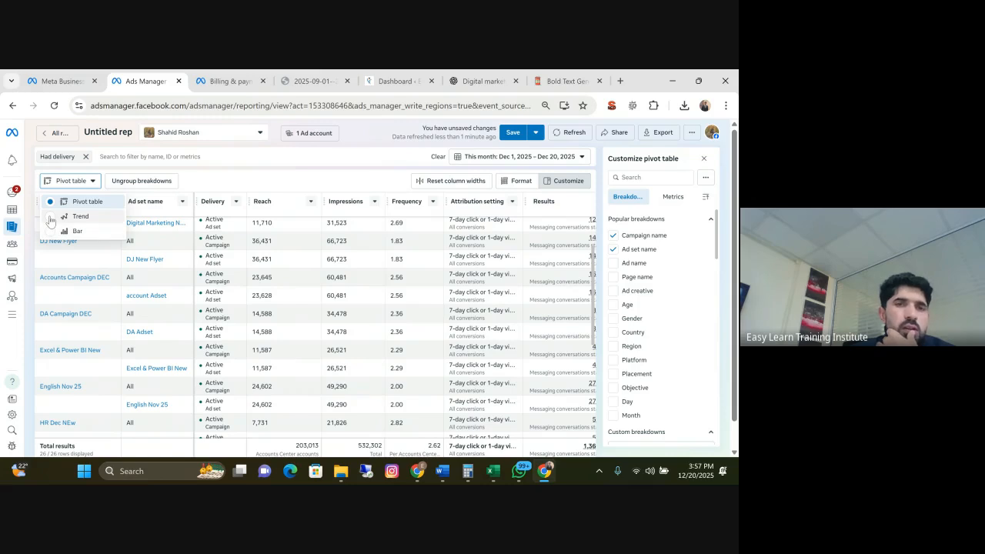
{"action": "left_click", "coordinate": [51, 231]}
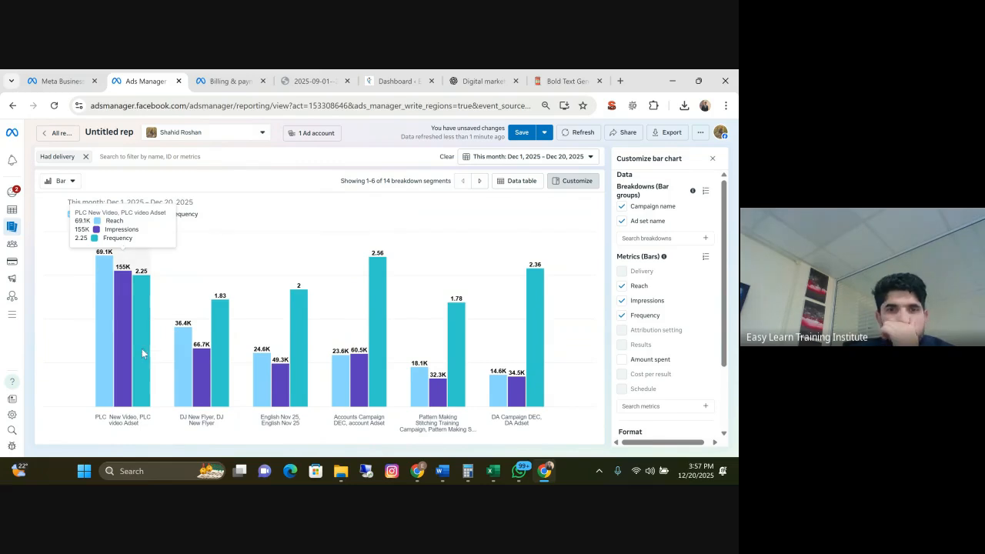
{"action": "left_click", "coordinate": [74, 183]}
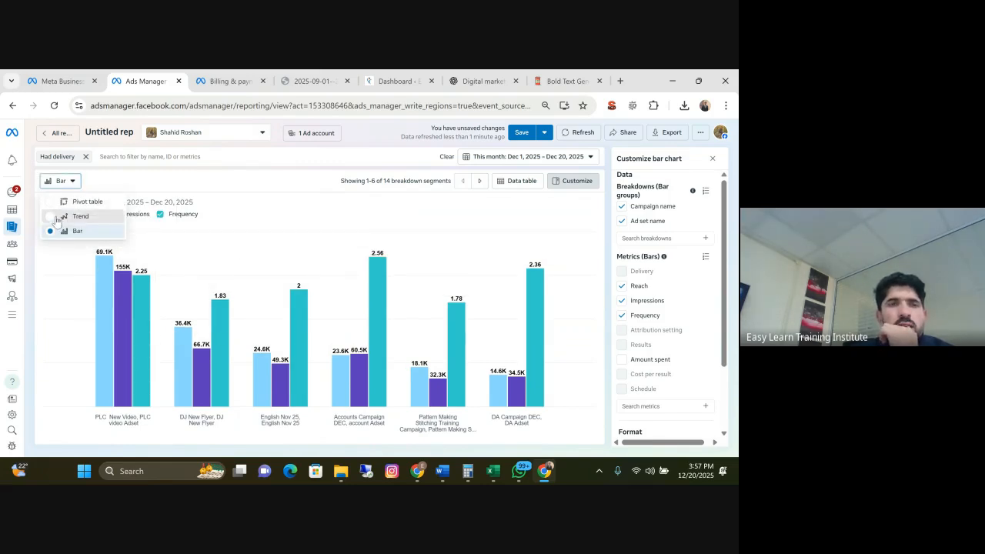
{"action": "left_click", "coordinate": [57, 218]}
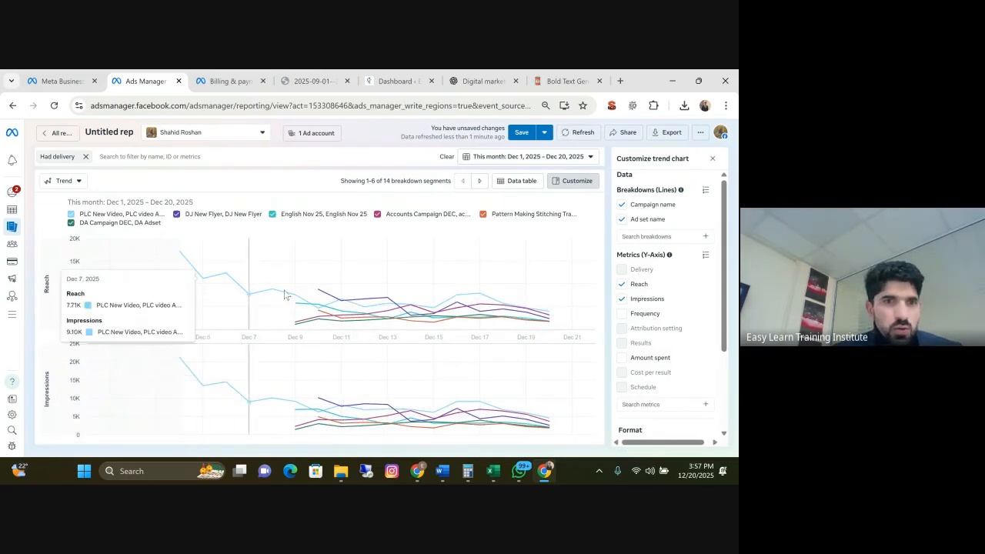
{"action": "left_click", "coordinate": [79, 182]}
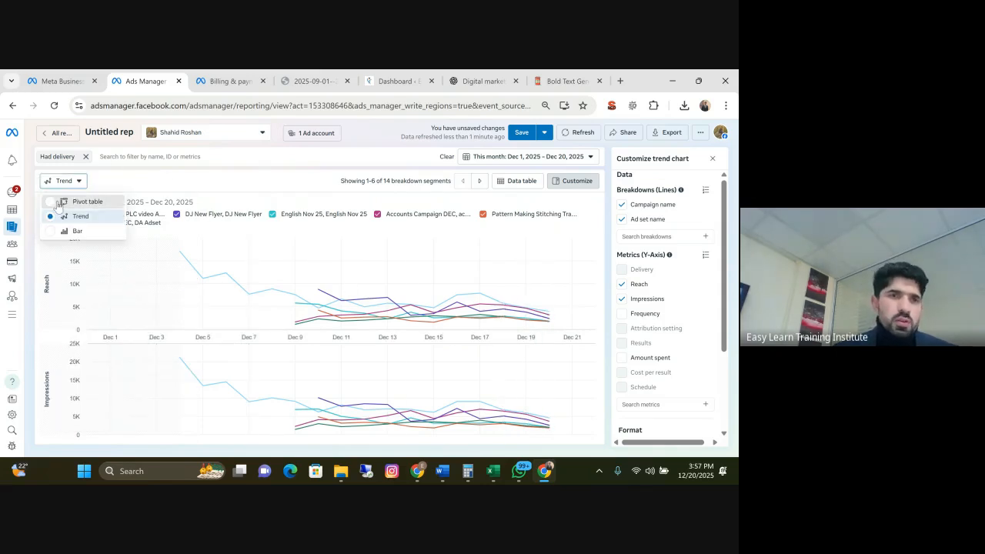
{"action": "left_click", "coordinate": [56, 202]}
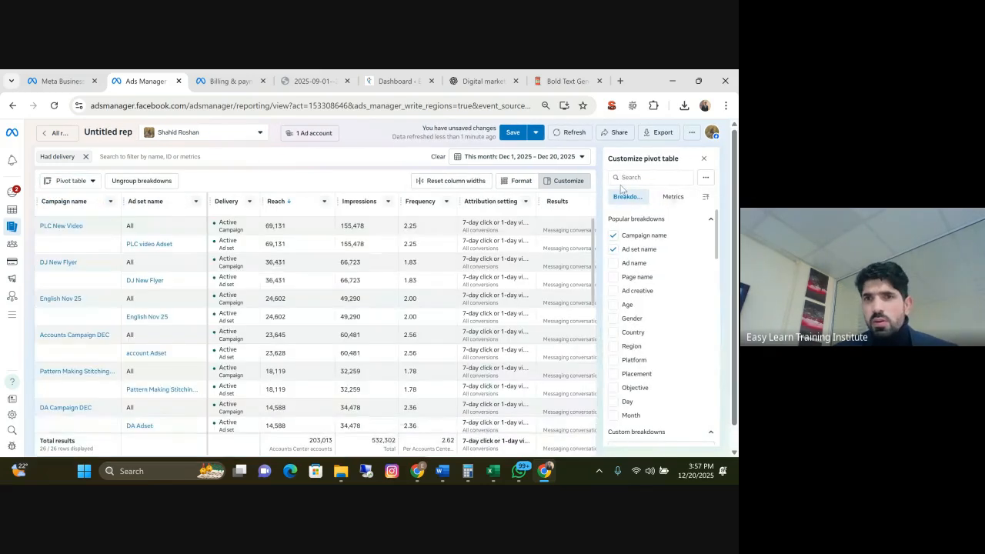
Review the report's date range choices and its export format options, leaving both without changes
{"action": "left_click", "coordinate": [570, 157]}
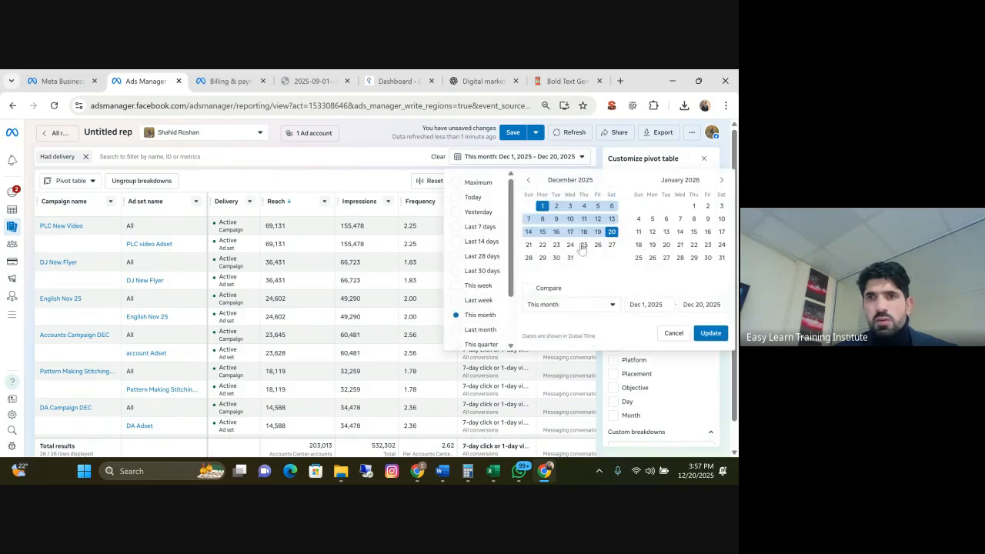
{"action": "left_click", "coordinate": [582, 157]}
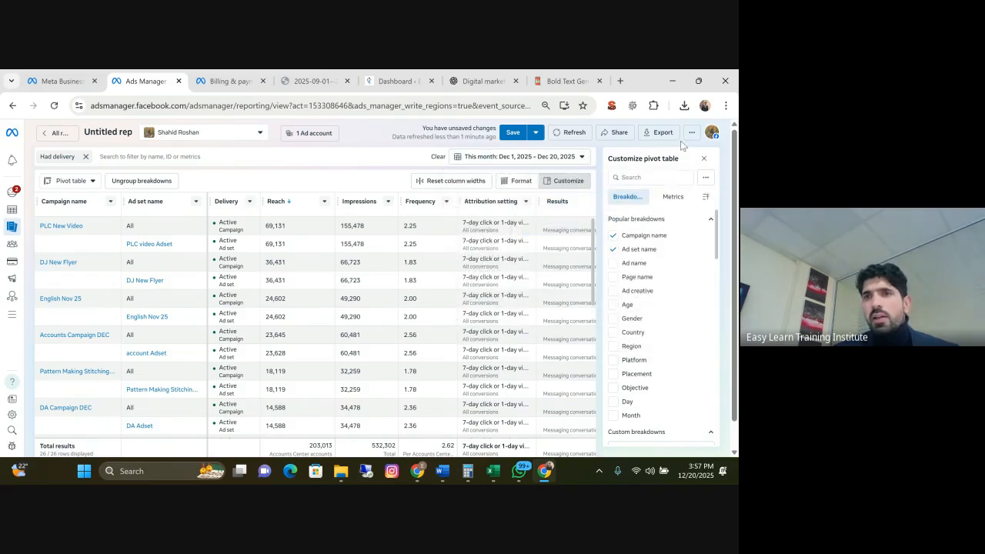
{"action": "left_click", "coordinate": [658, 133]}
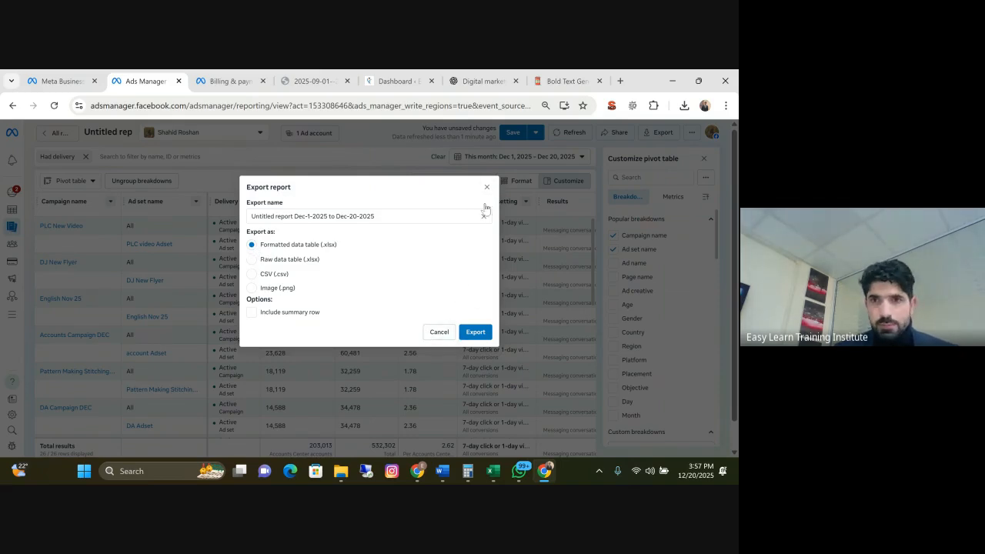
{"action": "left_click", "coordinate": [439, 331]}
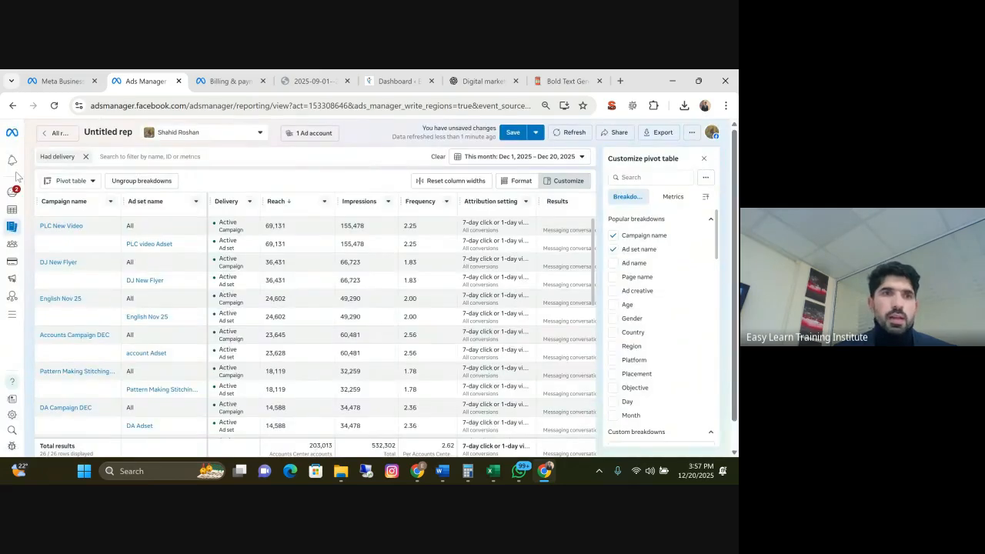
Open the payment activity page in the ad account's Billing & payments
{"action": "mouse_move", "coordinate": [12, 185]}
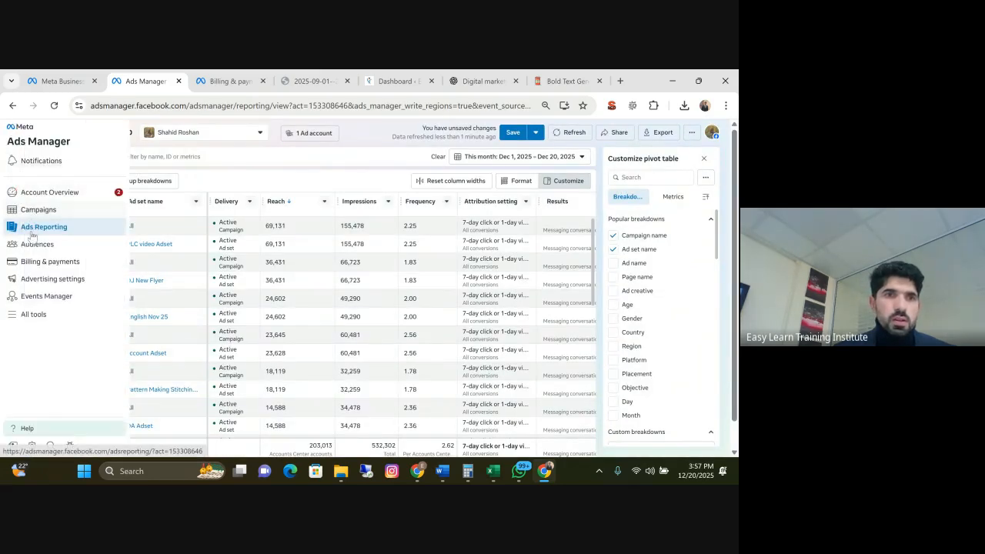
{"action": "left_click", "coordinate": [56, 267]}
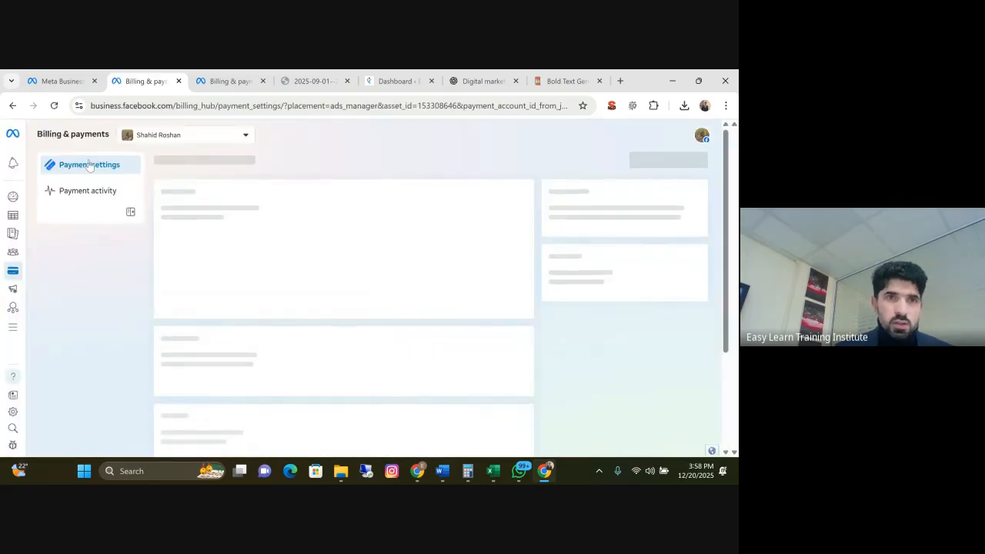
{"action": "left_click", "coordinate": [65, 194]}
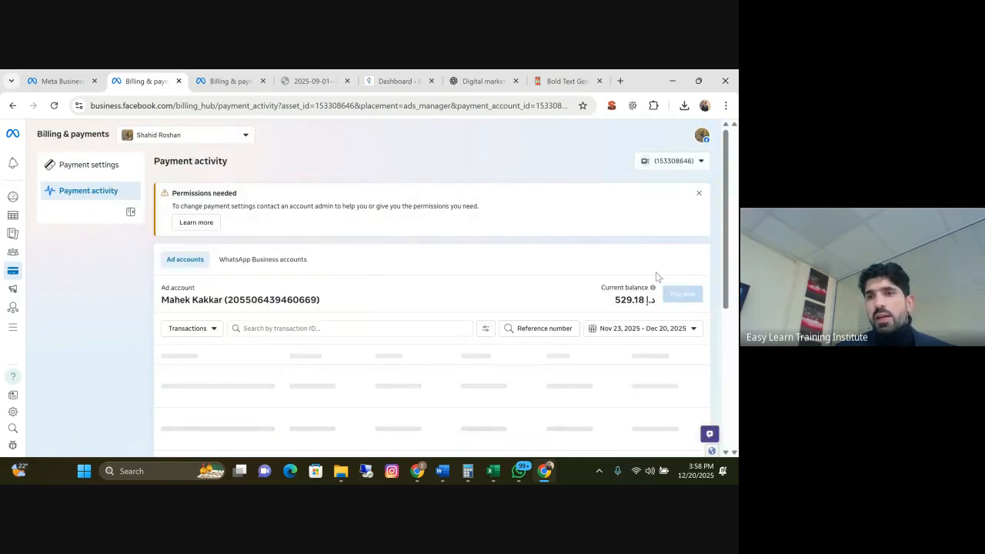
Look through the date range presets and the download options for the ad account's transactions
{"action": "left_click", "coordinate": [670, 331]}
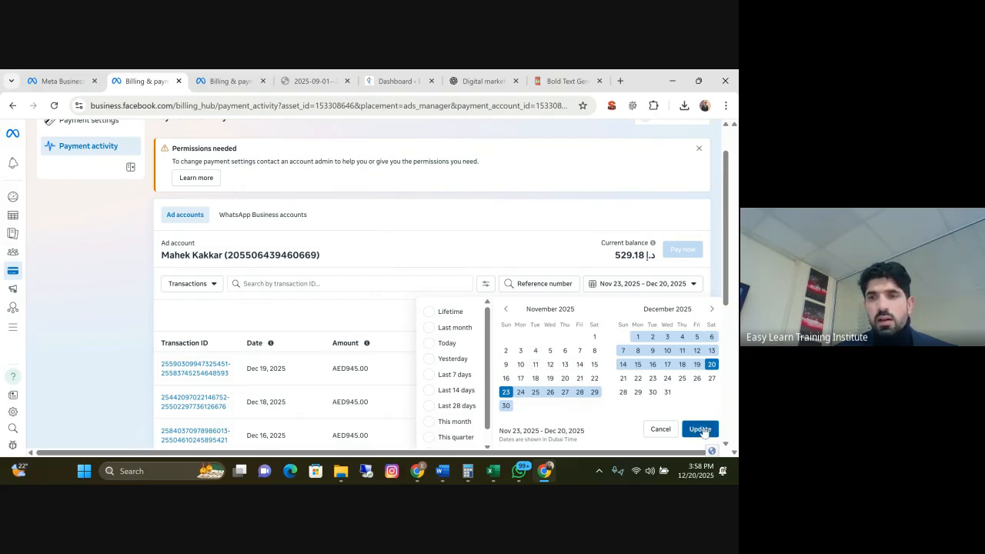
{"action": "left_click", "coordinate": [518, 235]}
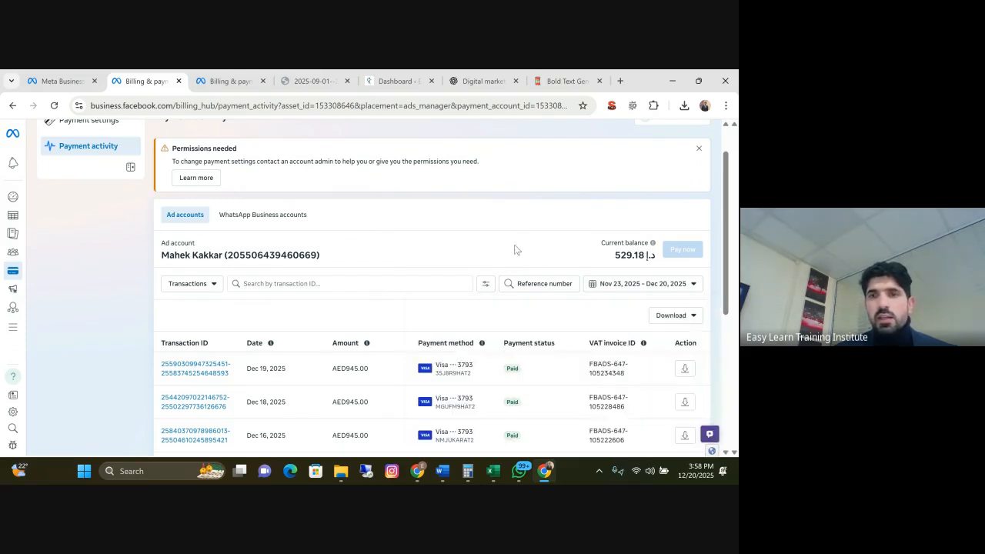
{"action": "left_click", "coordinate": [671, 314]}
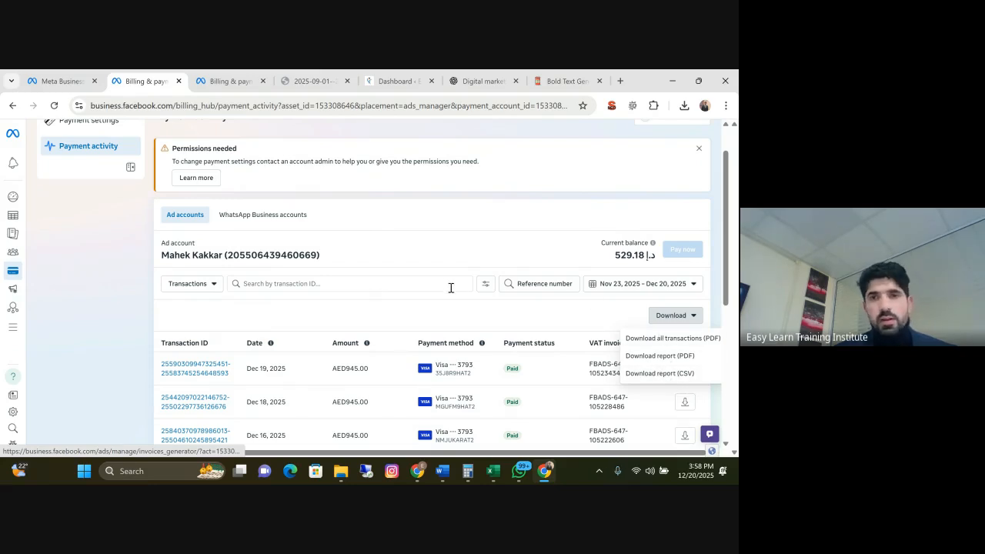
{"action": "left_click", "coordinate": [463, 248]}
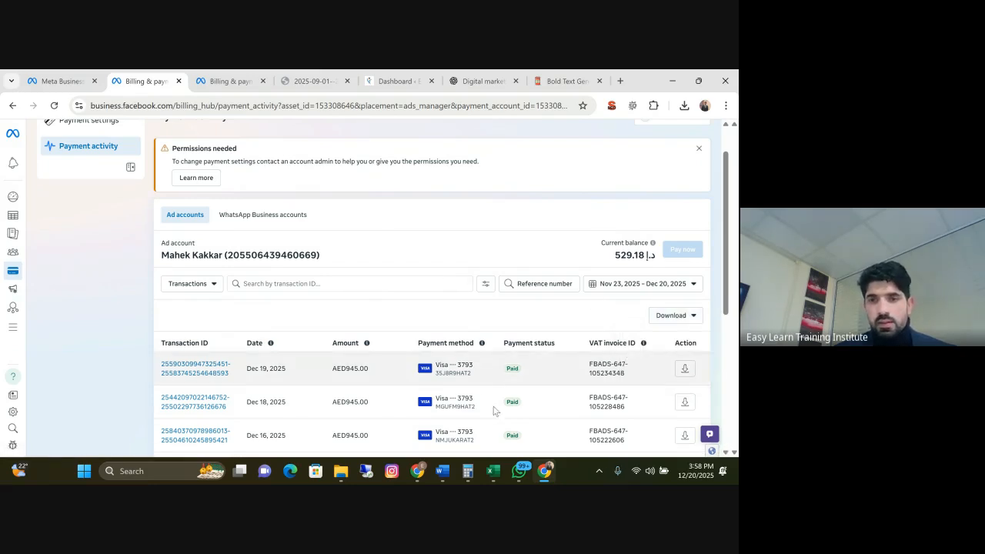
Switch to the Google Meet call window and stop presenting the screen
{"action": "mouse_move", "coordinate": [544, 476]}
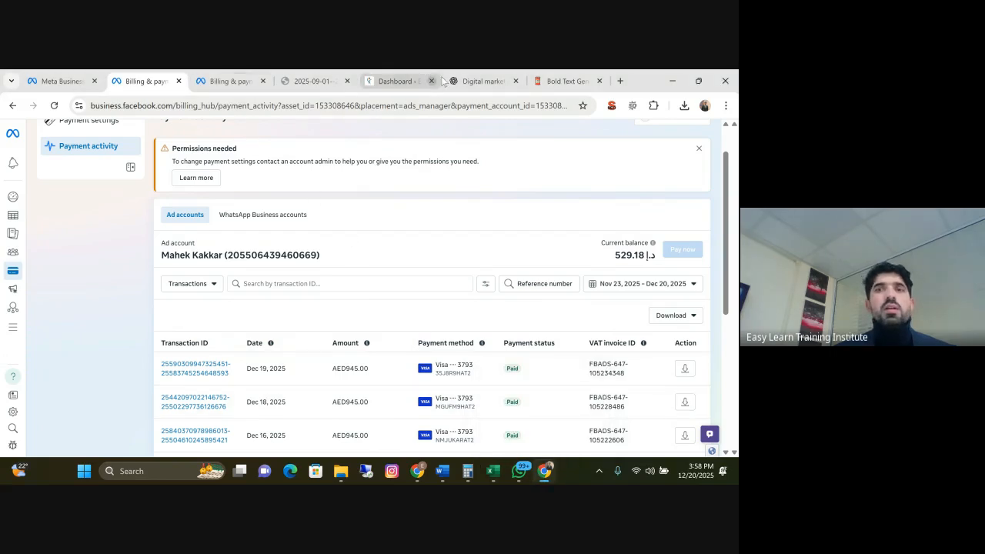
{"action": "mouse_move", "coordinate": [420, 472]}
{"action": "left_click", "coordinate": [374, 405]}
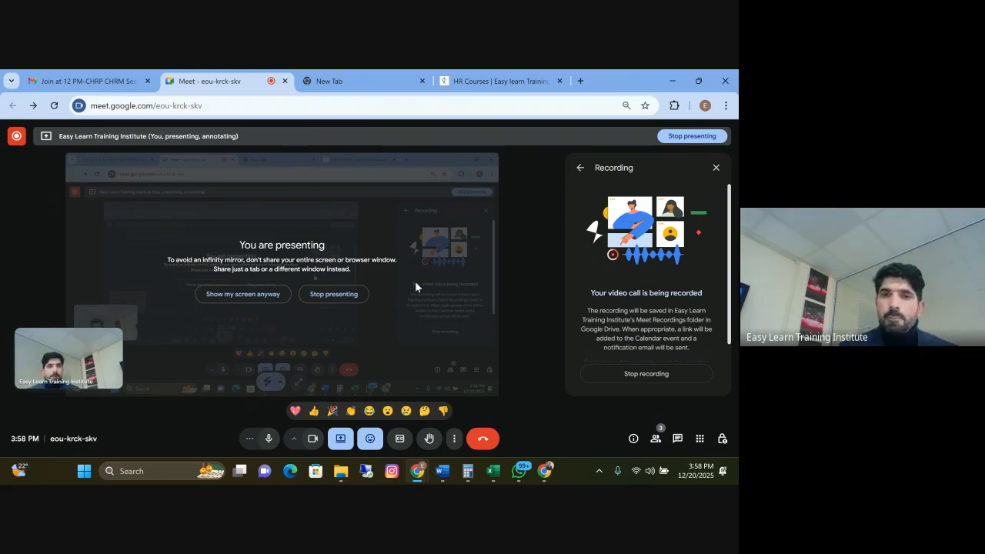
{"action": "left_click", "coordinate": [333, 294]}
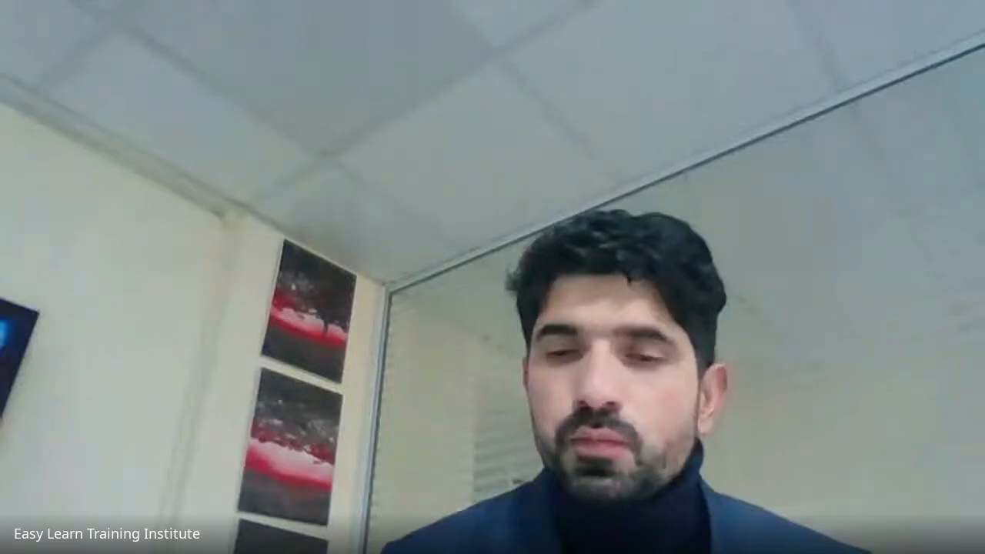